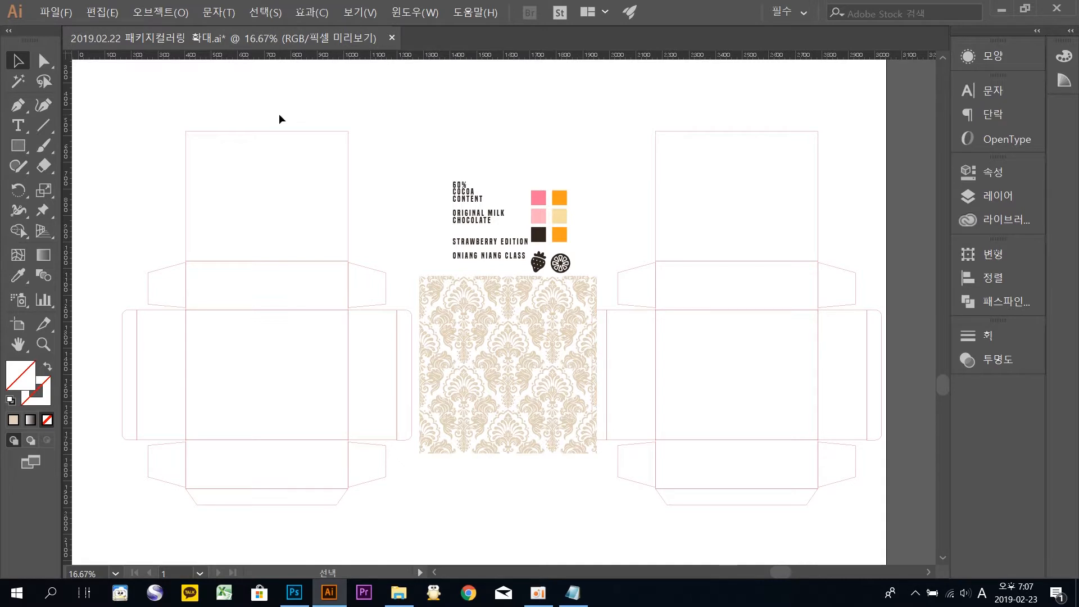
# Step: Draw a rectangle over roughly the upper two thirds of the left box's central panel and fill it with tan
pyautogui.press('m')
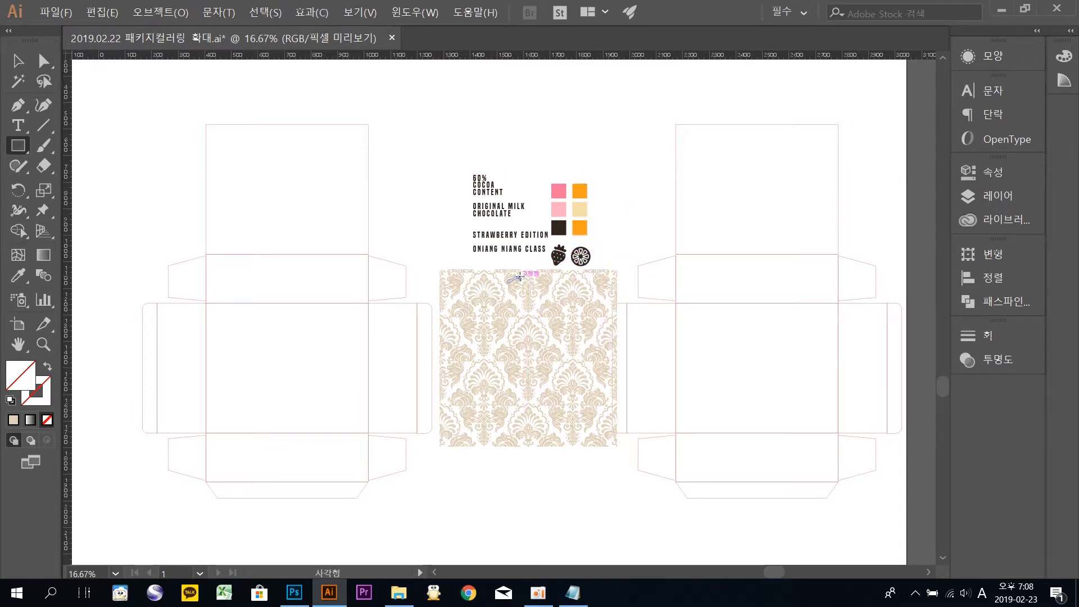
pyautogui.hotkey('ctrl', '+')
pyautogui.hotkey('ctrl', '+')
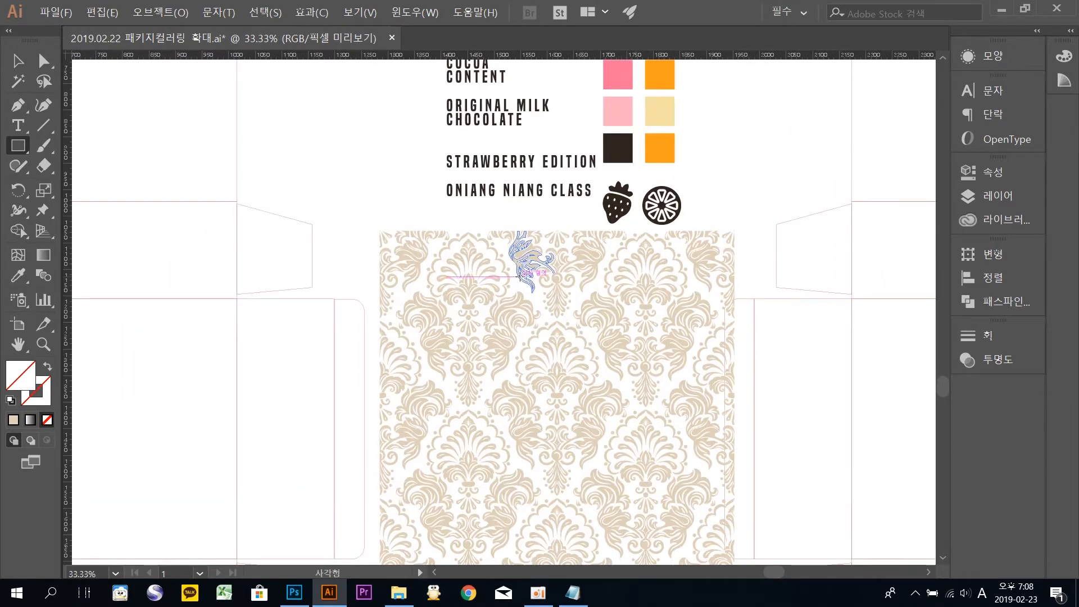
pyautogui.moveTo(305, 287); pyautogui.dragTo(645, 200)
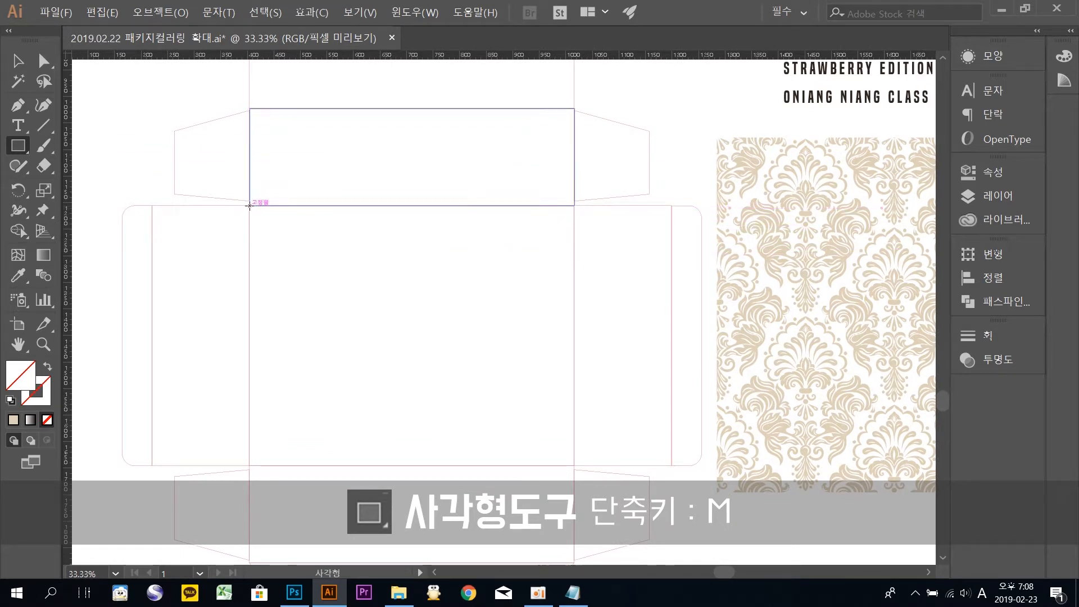
pyautogui.moveTo(250, 207)
pyautogui.mouseDown()
pyautogui.moveTo(329, 285)
pyautogui.moveTo(572, 382)
pyautogui.mouseUp()
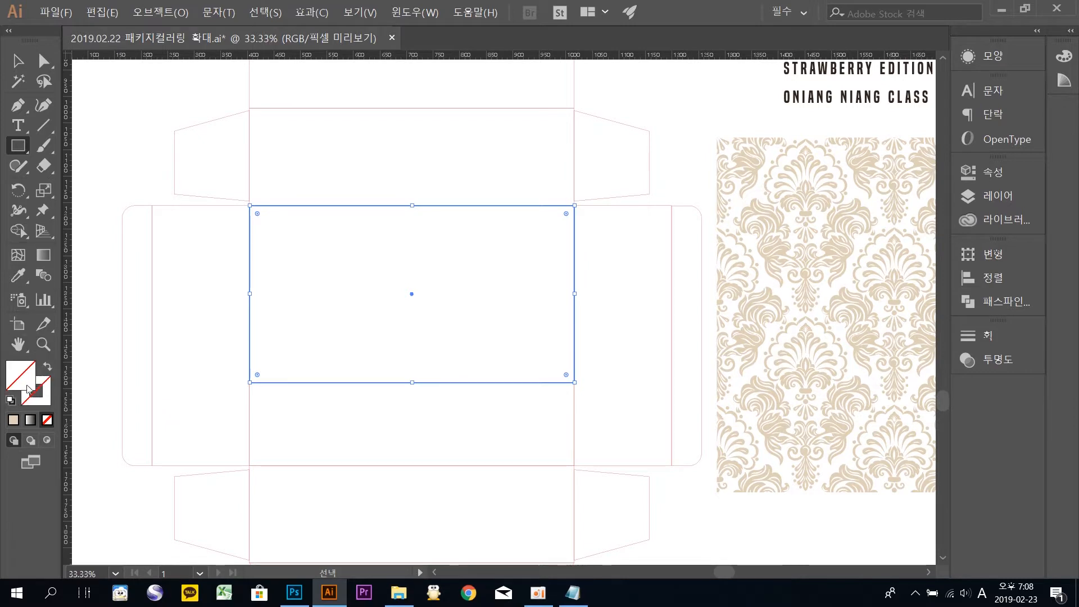
pyautogui.doubleClick(26, 384)
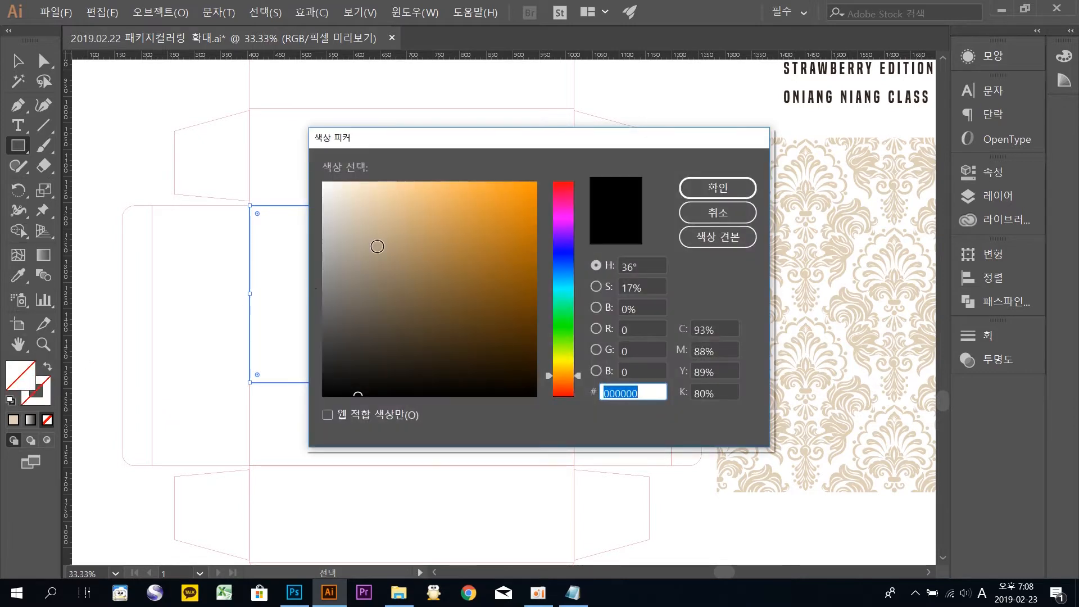
pyautogui.click(419, 228)
pyautogui.click(712, 186)
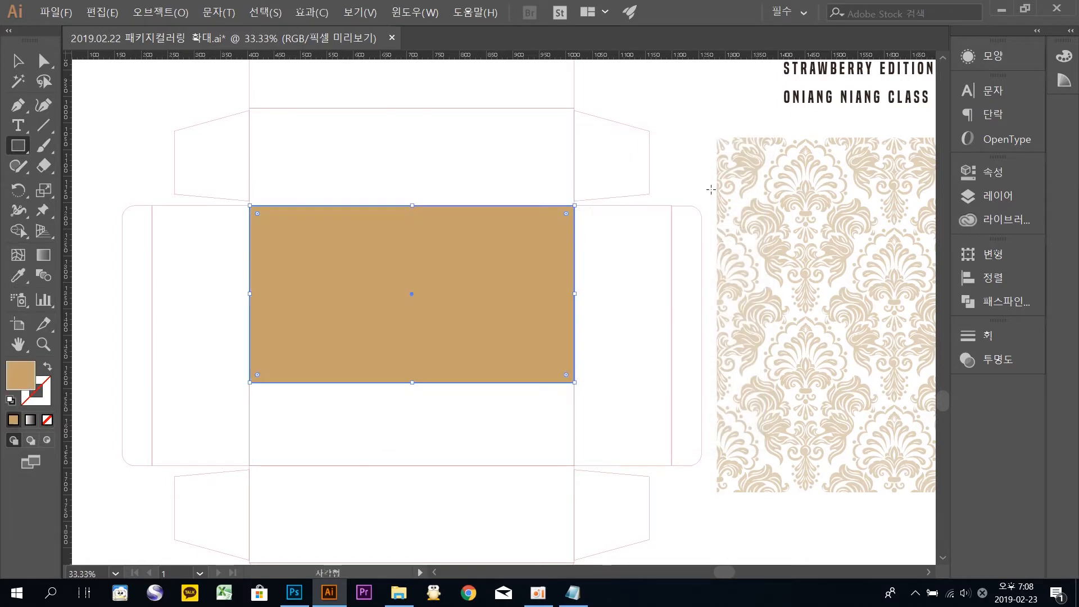
# Step: Move the pink, light pink and dark brown swatches beside the left box layout, above its side flap
pyautogui.moveTo(686, 164); pyautogui.dragTo(446, 356)
pyautogui.click(19, 62)
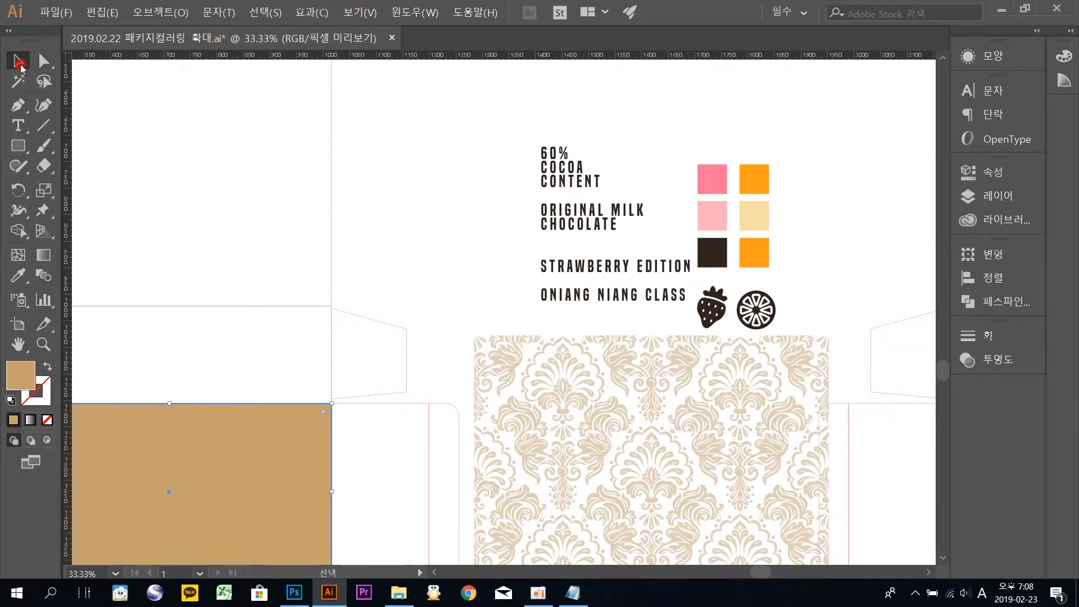
pyautogui.moveTo(687, 137); pyautogui.dragTo(436, 367)
pyautogui.moveTo(423, 395); pyautogui.dragTo(710, 217)
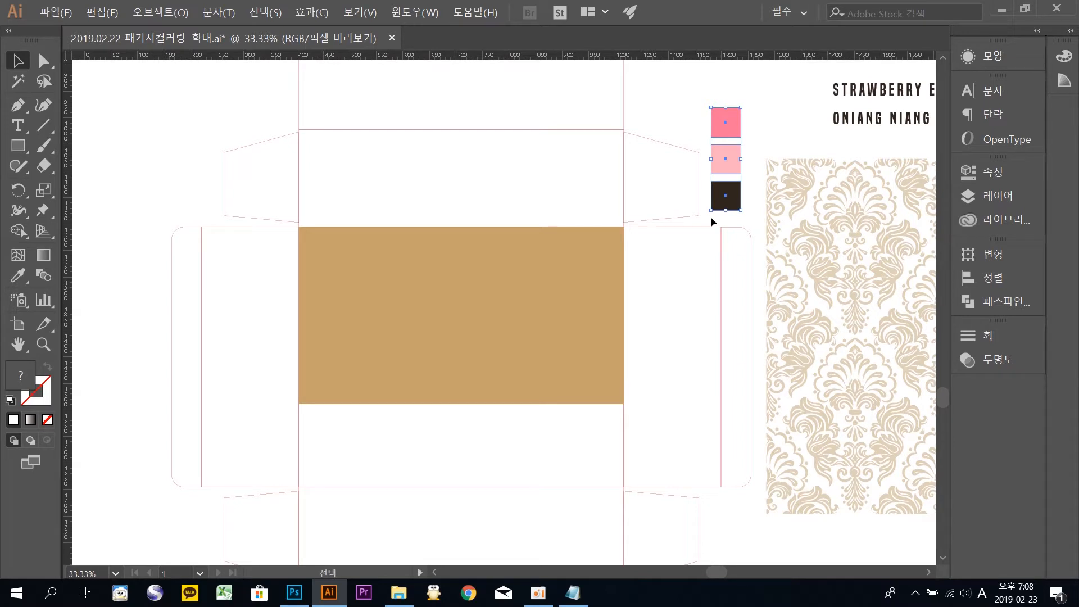
# Step: Recolour the central panel's rectangle with the darker pink swatch using the Eyedropper
pyautogui.click(393, 269)
pyautogui.press('i')
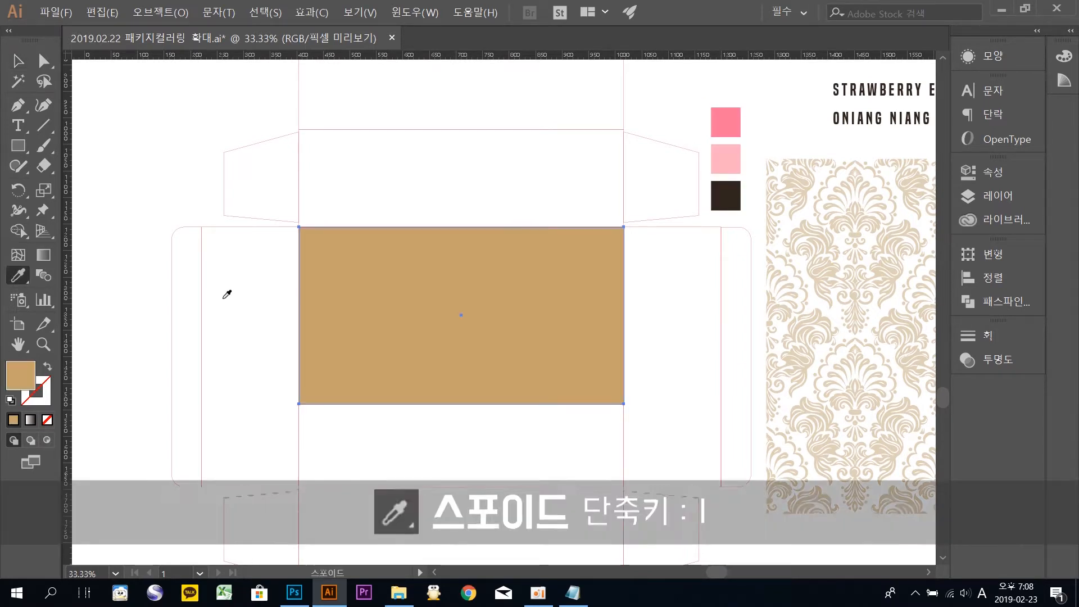
pyautogui.click(735, 121)
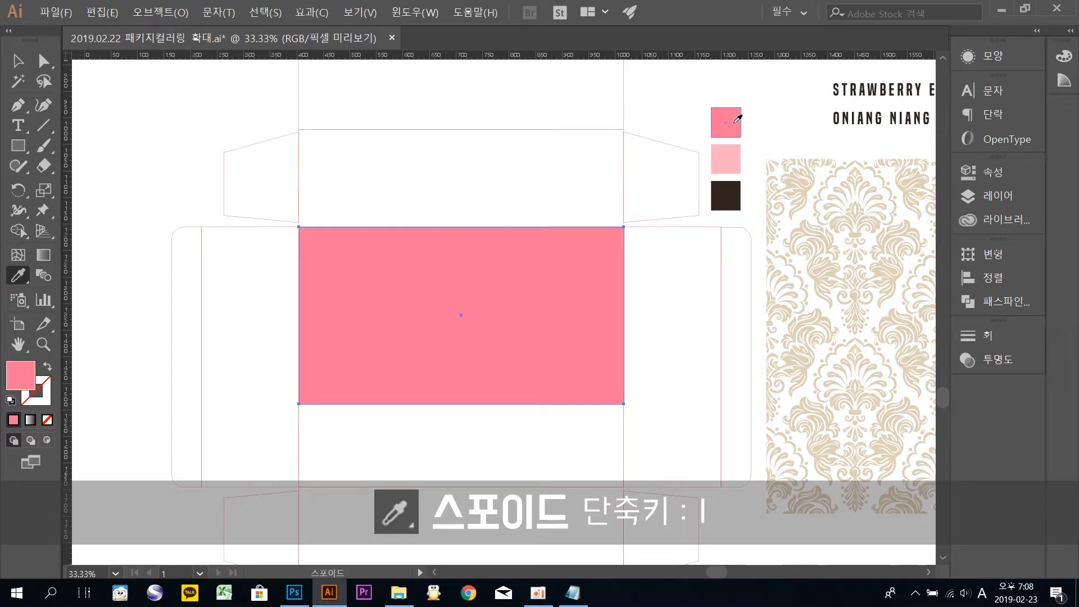
pyautogui.click(18, 60)
pyautogui.click(222, 134)
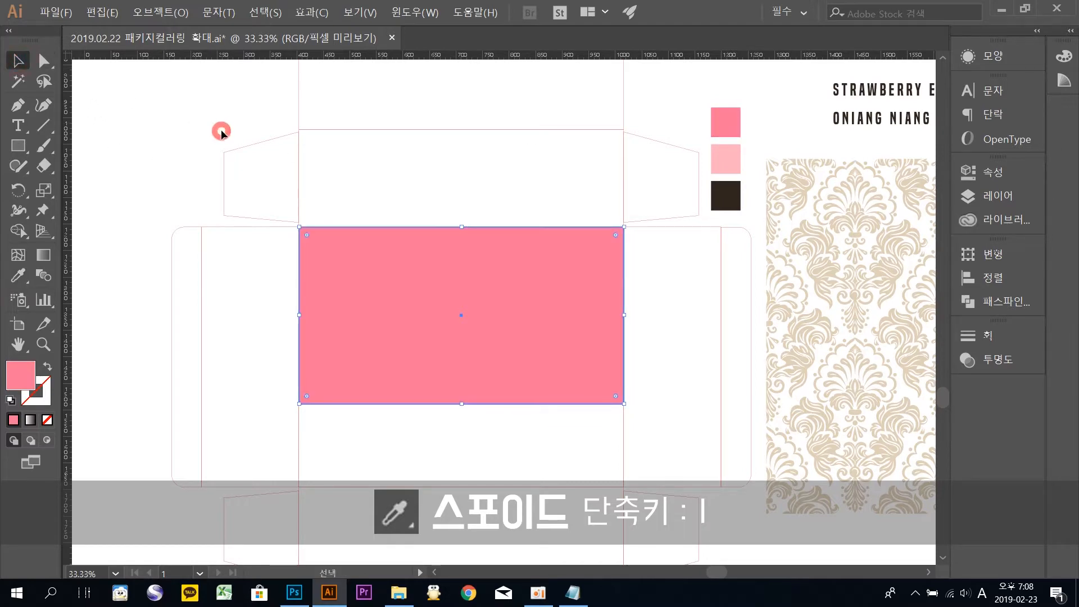
# Step: Draw a small pink square about 13 mm wide just below the lower left corner of the pink rectangle
pyautogui.click(559, 362)
pyautogui.scroll(3, 558, 361)
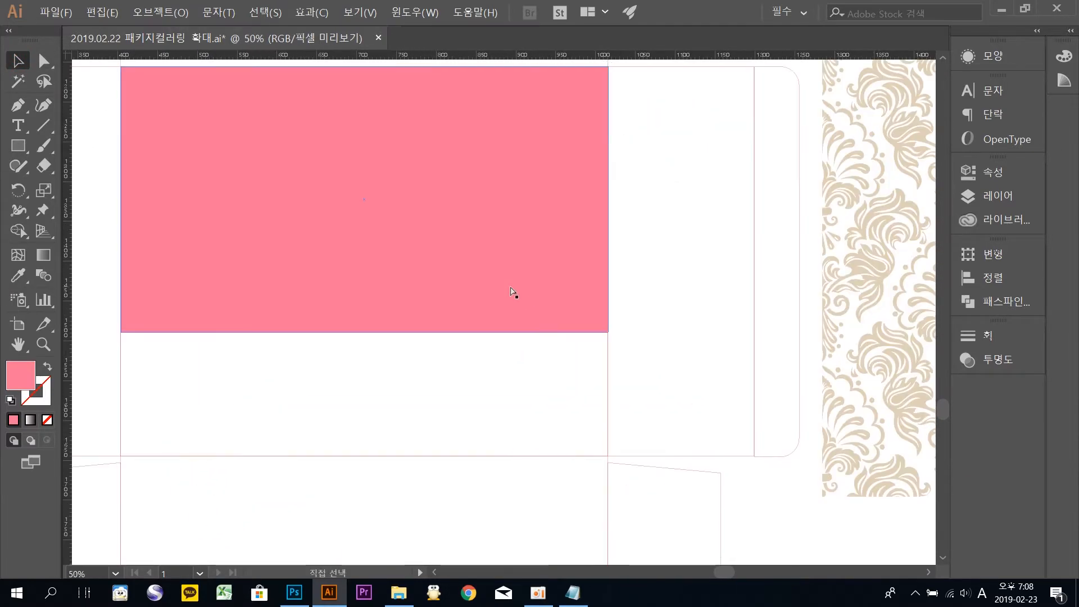
pyautogui.moveTo(518, 354); pyautogui.dragTo(890, 373)
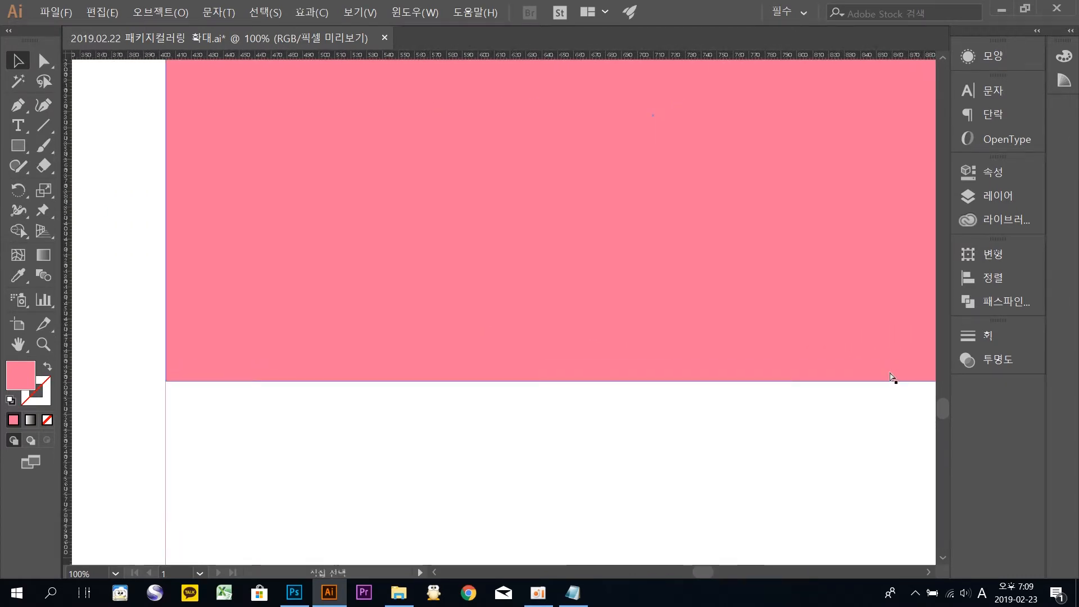
pyautogui.hotkey('ctrl', '-')
pyautogui.hotkey('ctrl', '-')
pyautogui.hotkey('ctrl', '+')
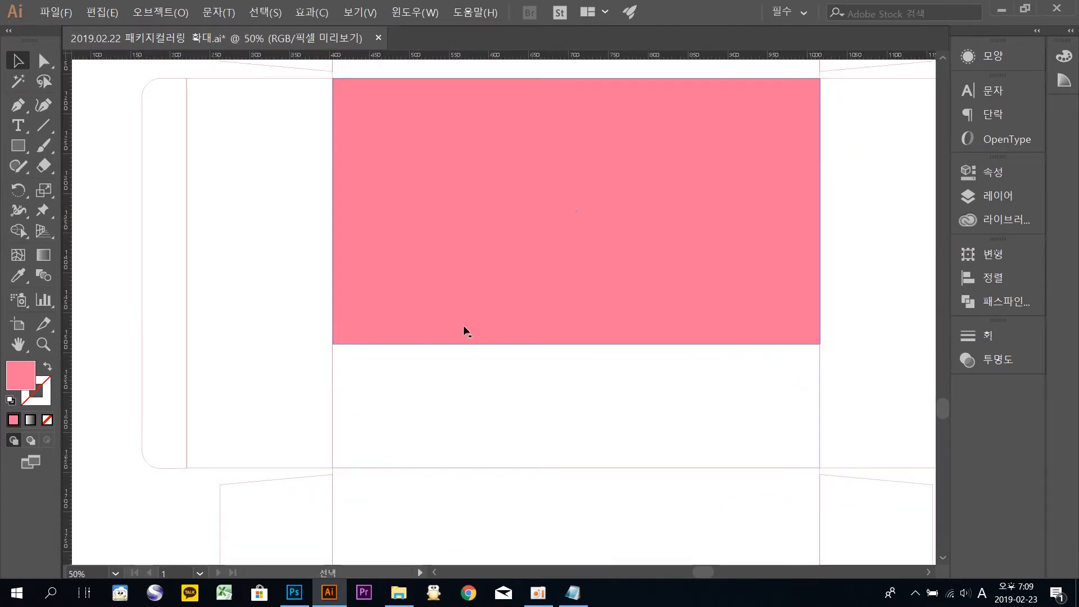
pyautogui.click(22, 147)
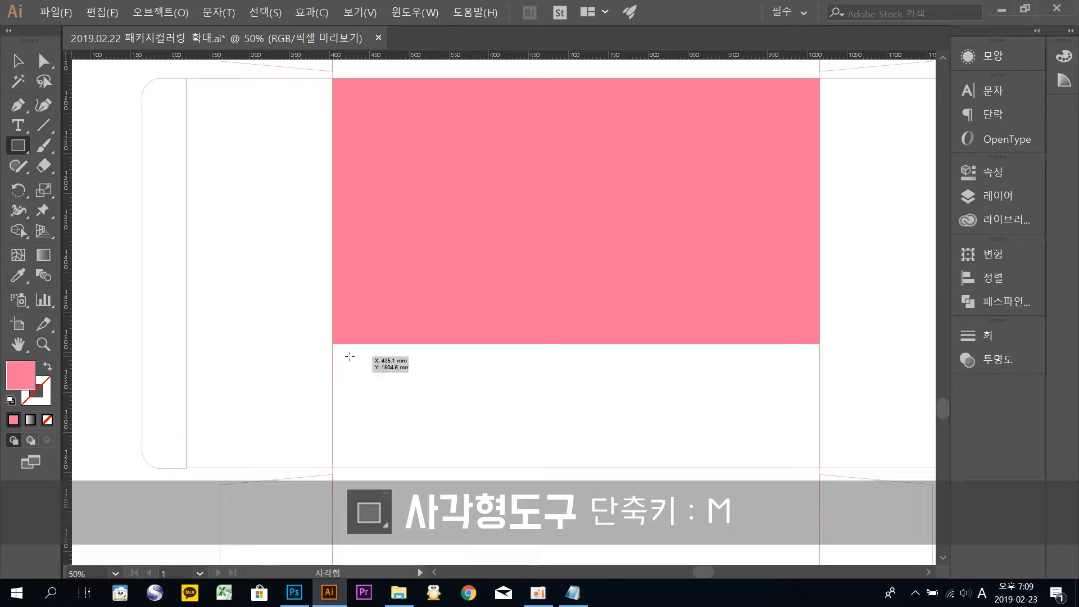
pyautogui.moveTo(349, 354); pyautogui.dragTo(359, 364)
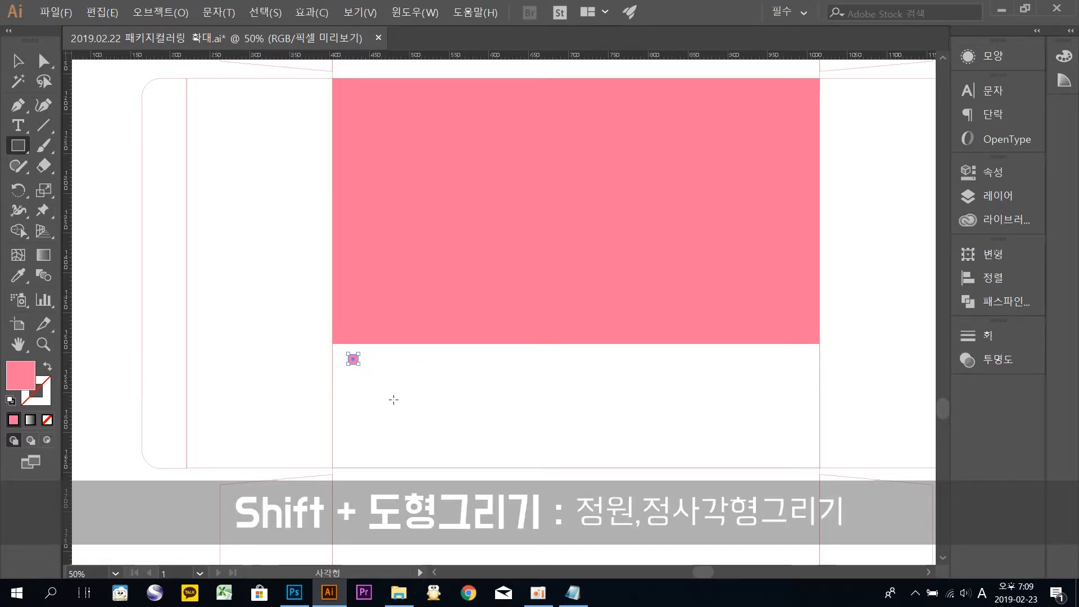
# Step: Rotate the small pink square by 45° into a diamond
pyautogui.press('v')
pyautogui.hotkey('ctrl', '+')
pyautogui.hotkey('ctrl', '+')
pyautogui.hotkey('ctrl', '+')
pyautogui.hotkey('ctrl', '+')
pyautogui.hotkey('ctrl', '+')
pyautogui.moveTo(647, 321); pyautogui.dragTo(505, 288)
pyautogui.click(19, 56)
pyautogui.click(426, 263)
pyautogui.click(370, 278)
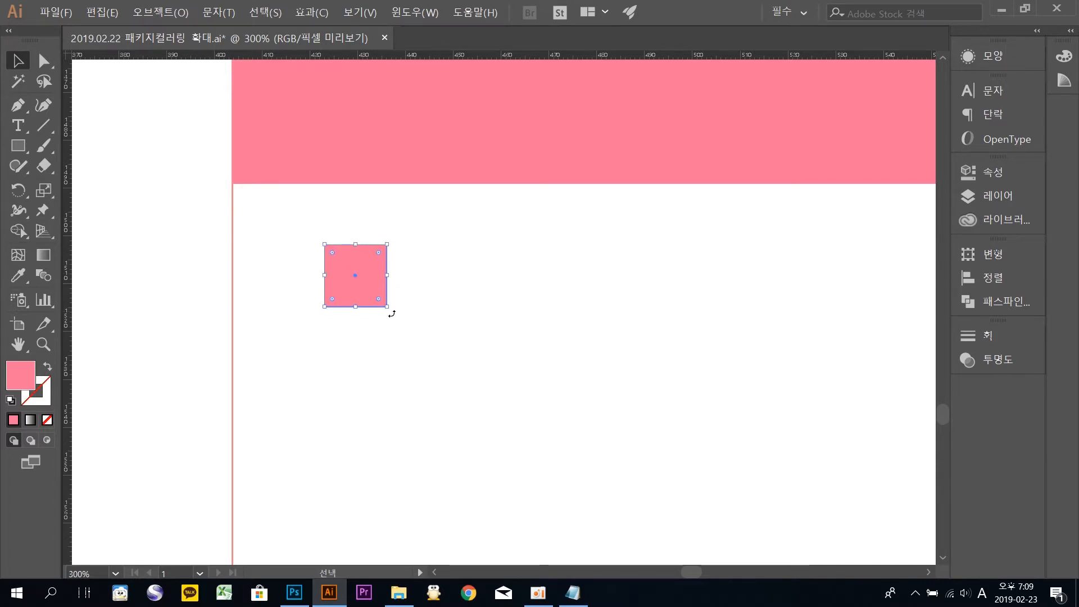
pyautogui.moveTo(391, 311); pyautogui.dragTo(416, 278)
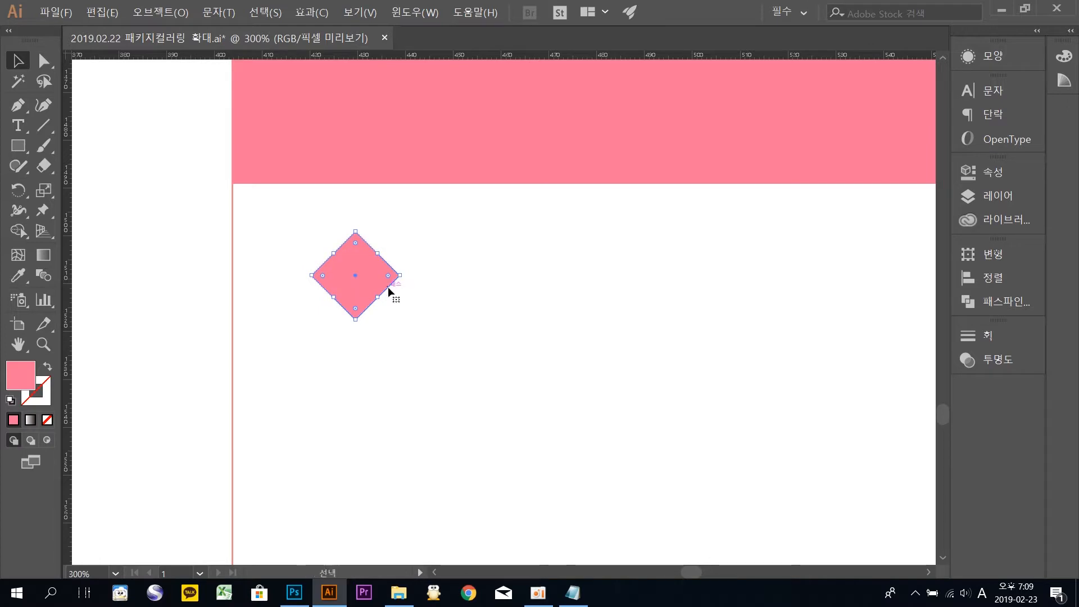
pyautogui.click(431, 227)
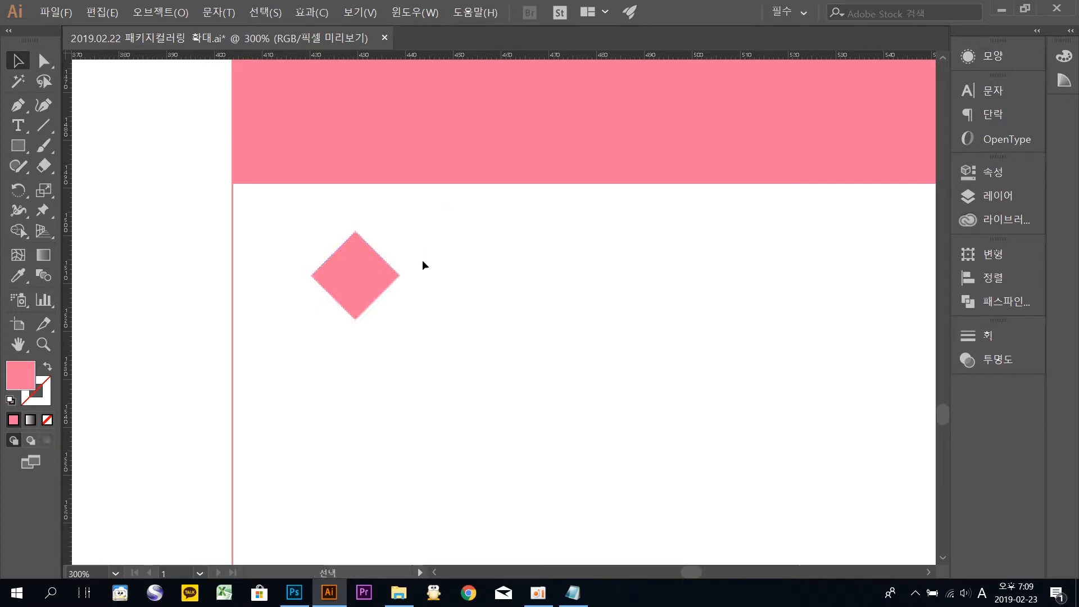
# Step: Move the diamond onto the pink rectangle's lower edge, its left tip touching the rectangle's left corner
pyautogui.moveTo(372, 280); pyautogui.dragTo(294, 184)
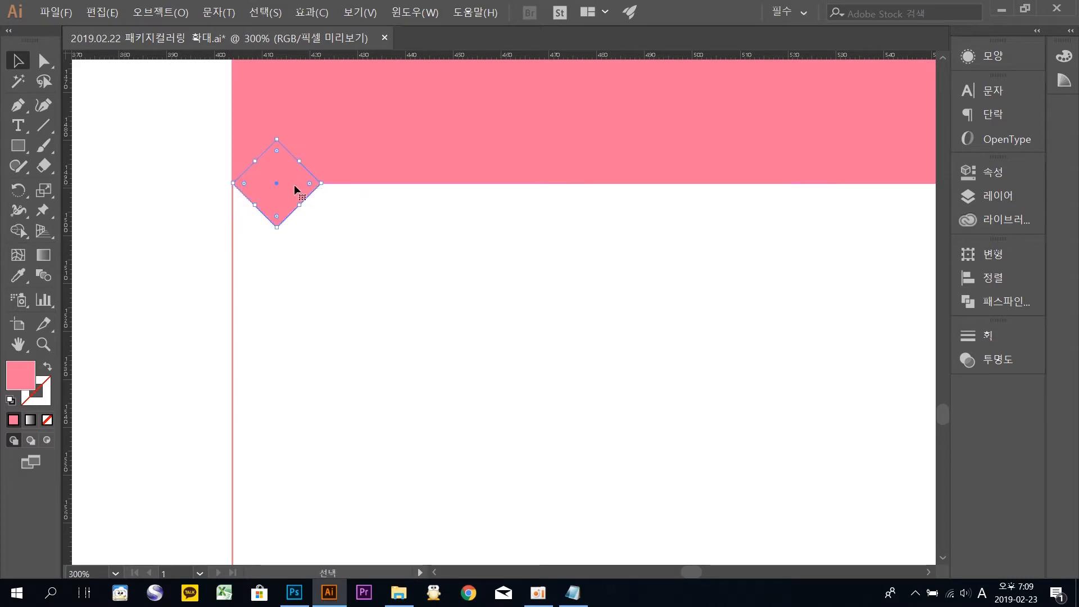
pyautogui.moveTo(410, 210); pyautogui.dragTo(403, 291)
pyautogui.click(402, 291)
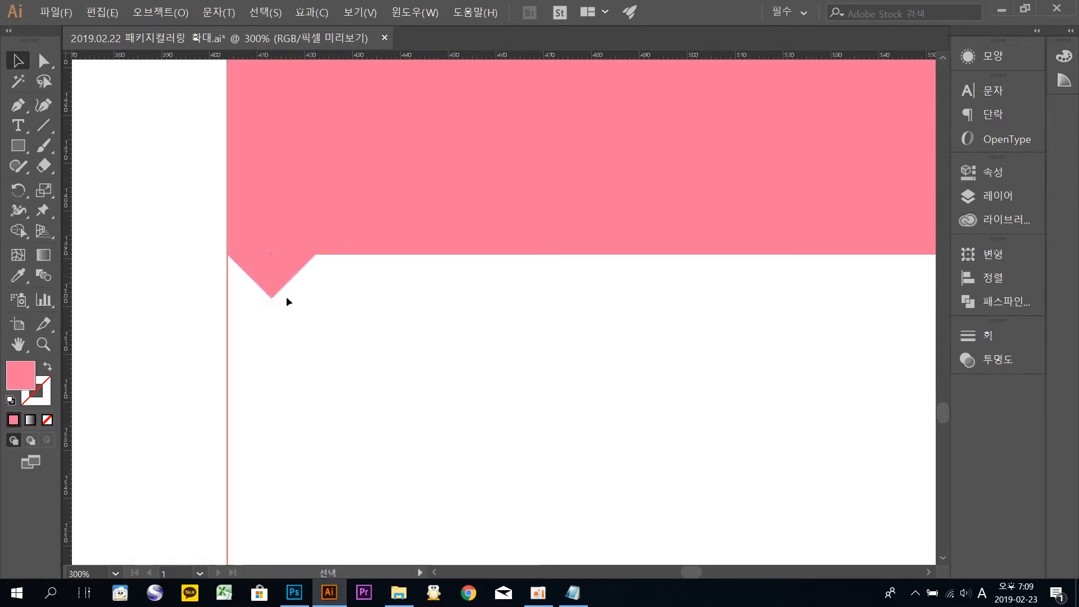
# Step: Duplicate the diamond horizontally to the right so the copy touches the original tip to tip
pyautogui.moveTo(369, 306); pyautogui.dragTo(313, 372)
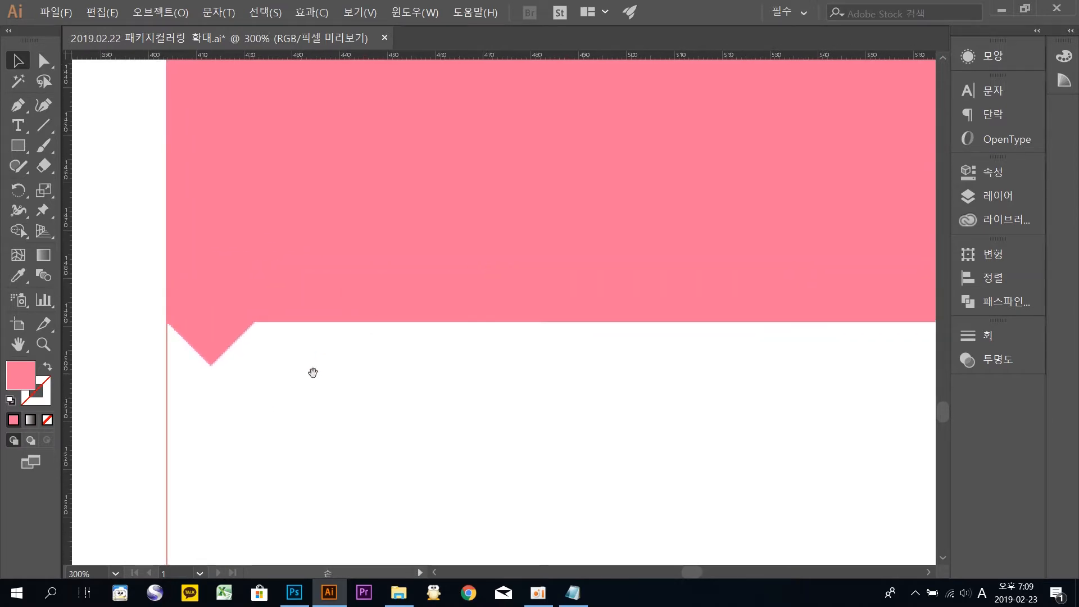
pyautogui.click(213, 336)
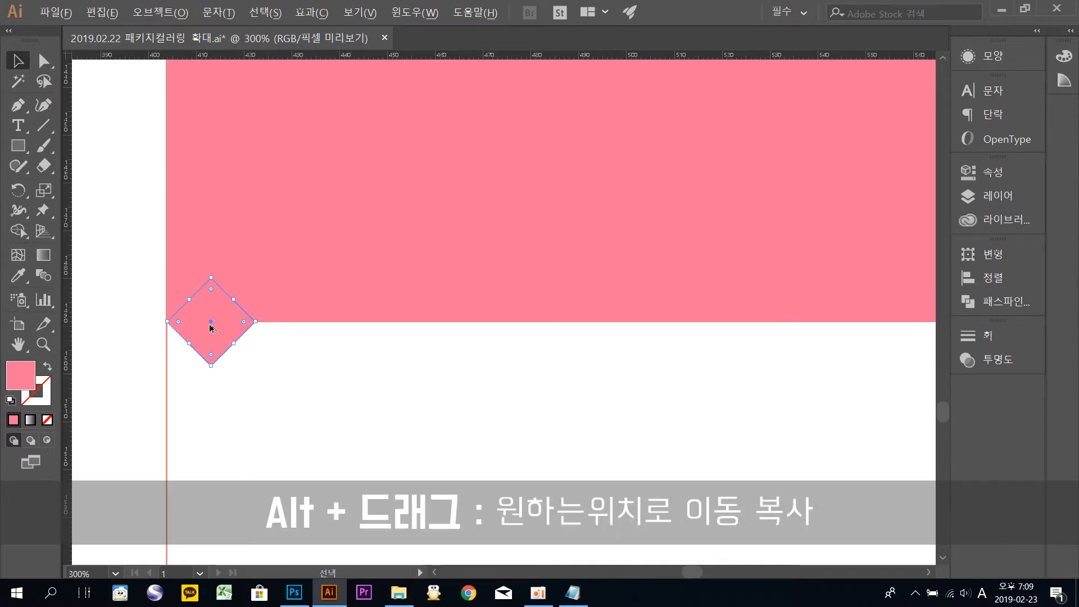
pyautogui.moveTo(210, 326); pyautogui.dragTo(296, 329)
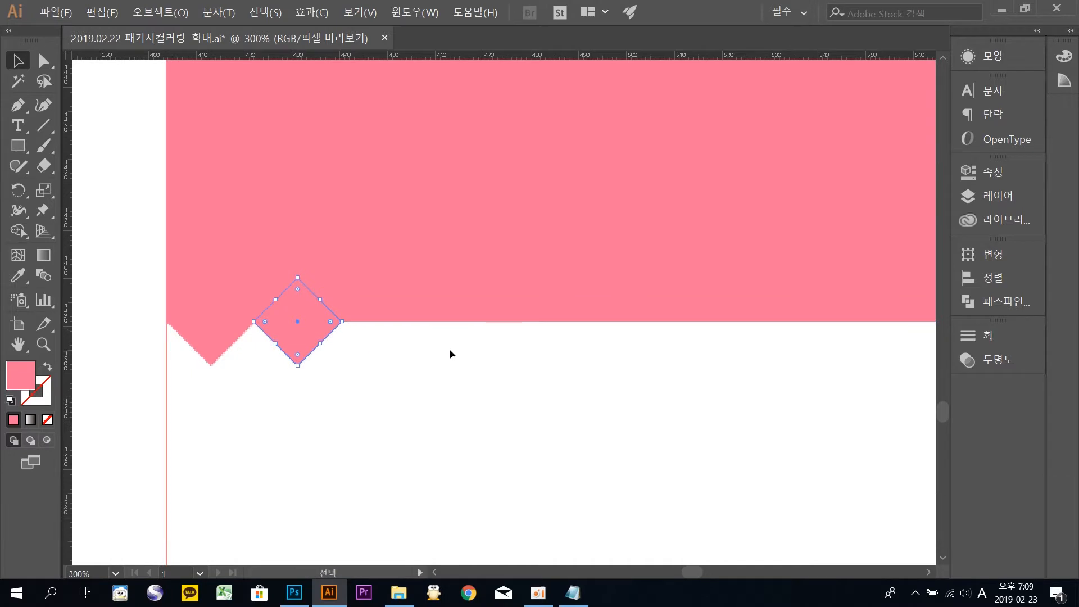
pyautogui.moveTo(450, 349); pyautogui.dragTo(360, 363)
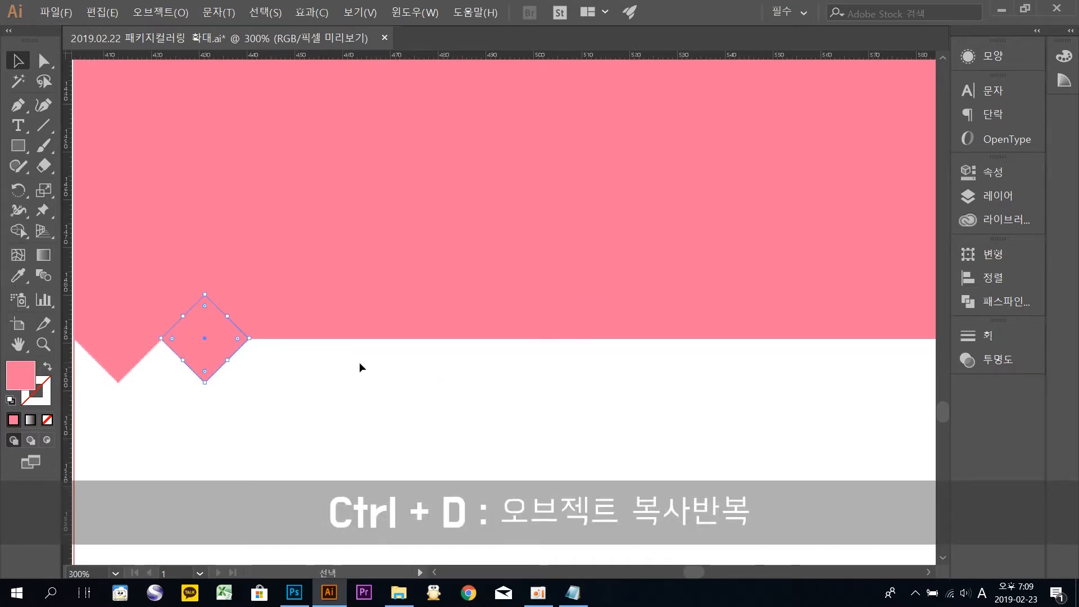
# Step: Repeat the diamond duplication along the pink rectangle's whole lower edge to form a zigzag border up to the right corner
pyautogui.hotkey('ctrl', 'd')
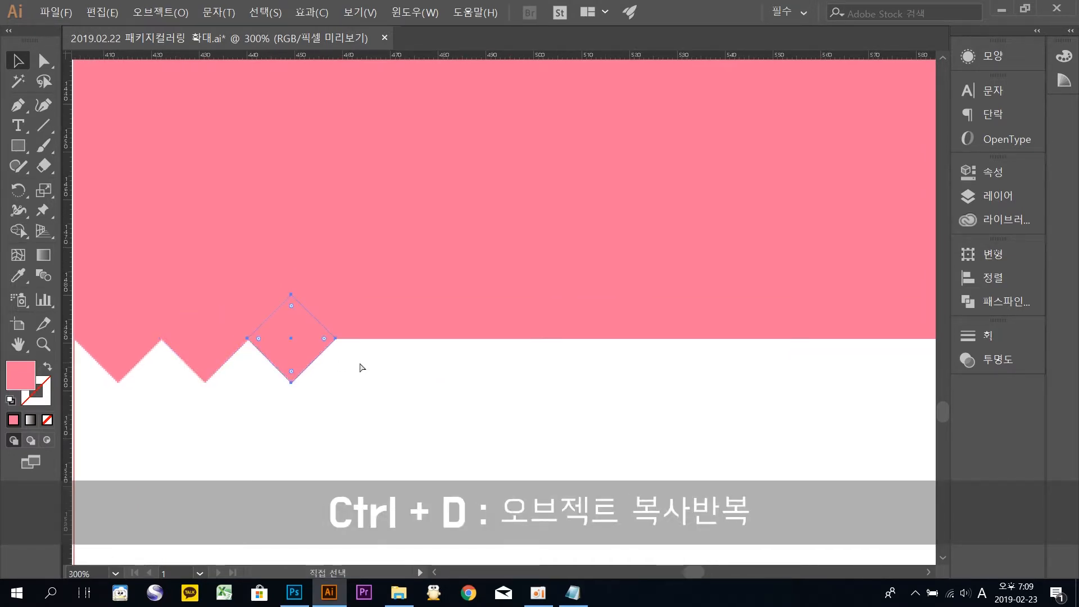
pyautogui.hotkey('ctrl', 'd')
pyautogui.hotkey('ctrl', 'd')
pyautogui.hotkey('ctrl', 'd')
pyautogui.hotkey('ctrl', 'd')
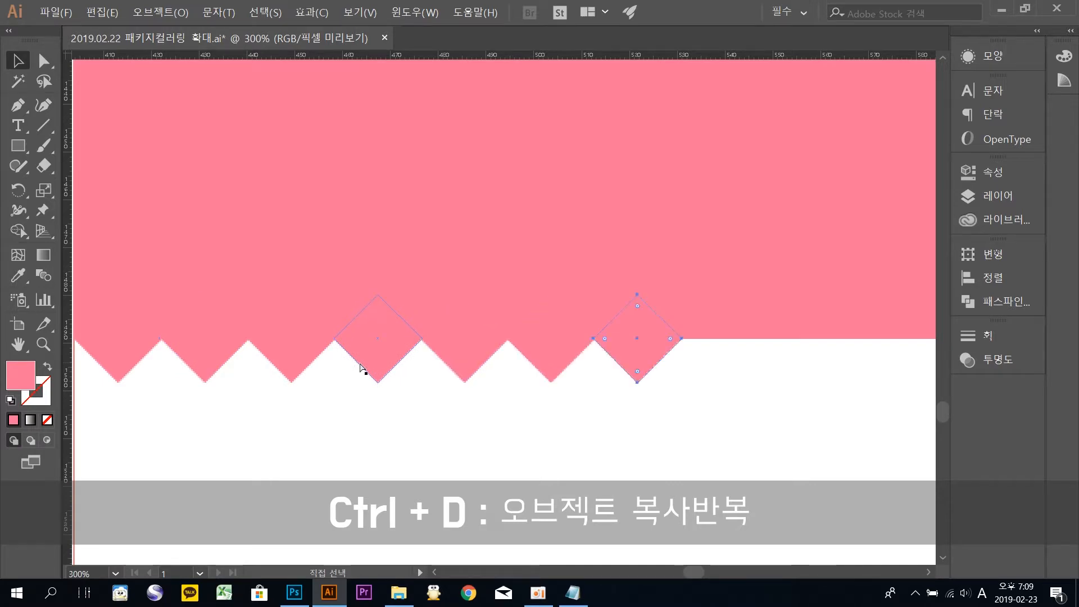
pyautogui.hotkey('ctrl', 'd')
pyautogui.hotkey('ctrl', 'd')
pyautogui.hotkey('ctrl', 'd')
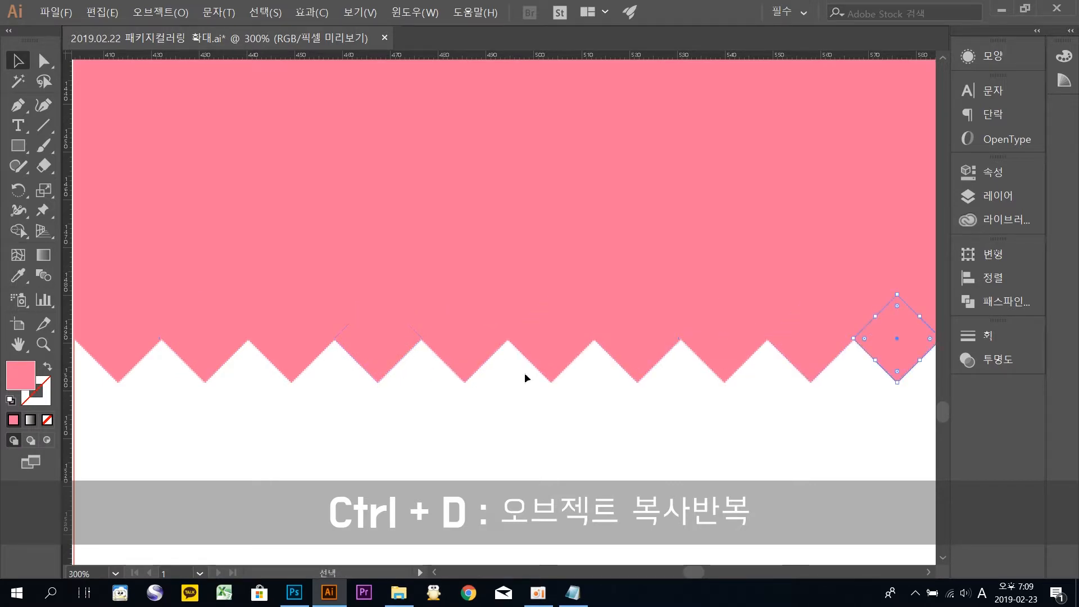
pyautogui.moveTo(649, 394); pyautogui.dragTo(375, 368)
pyautogui.hotkey('ctrl', 'd')
pyautogui.hotkey('ctrl', 'd')
pyautogui.hotkey('ctrl', 'd')
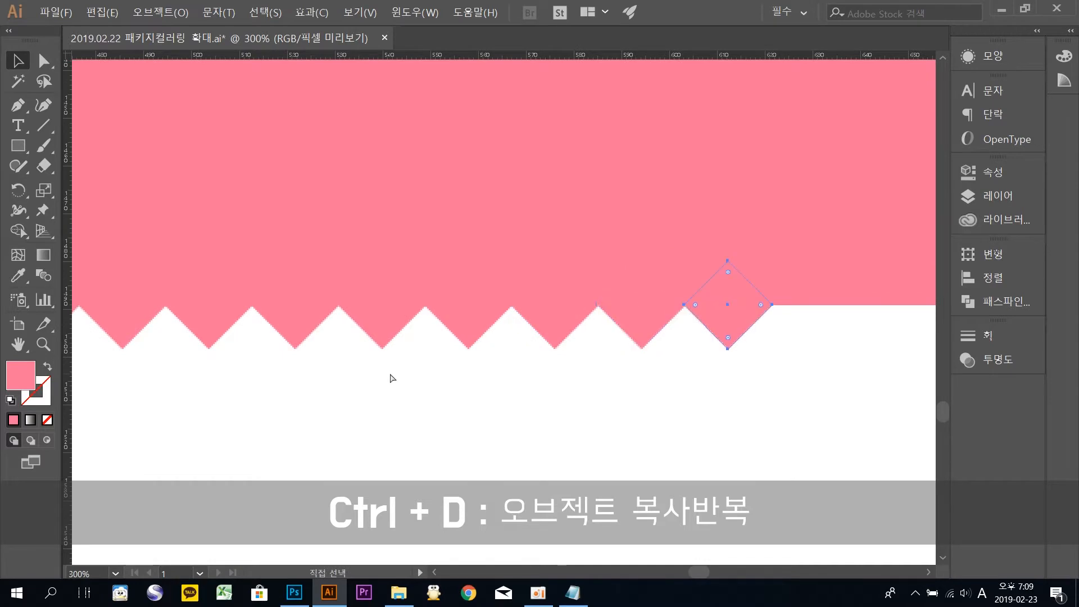
pyautogui.hotkey('ctrl', 'd')
pyautogui.hotkey('ctrl', '-')
pyautogui.hotkey('ctrl', '-')
pyautogui.hotkey('ctrl', '-')
pyautogui.hotkey('ctrl', '-')
pyautogui.hotkey('ctrl', '-')
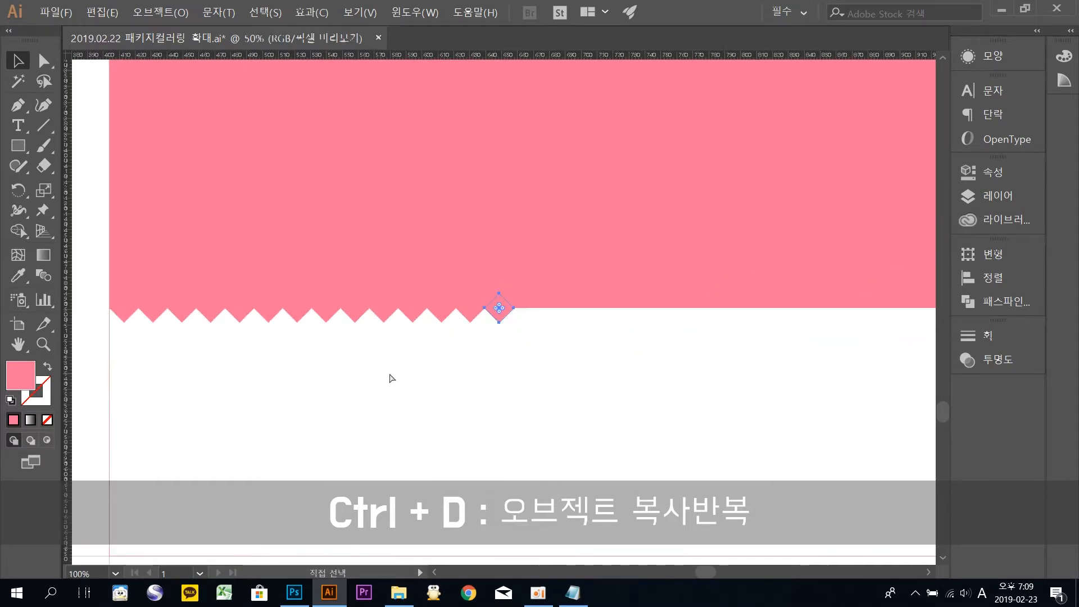
pyautogui.hotkey('ctrl', 'd')
pyautogui.hotkey('ctrl', 'd')
pyautogui.hotkey('ctrl', 'd')
pyautogui.hotkey('ctrl', 'd')
pyautogui.hotkey('ctrl', 'd')
pyautogui.hotkey('ctrl', 'd')
pyautogui.hotkey('ctrl', 'd')
pyautogui.hotkey('ctrl', 'd')
pyautogui.hotkey('ctrl', 'd')
pyautogui.hotkey('ctrl', 'd')
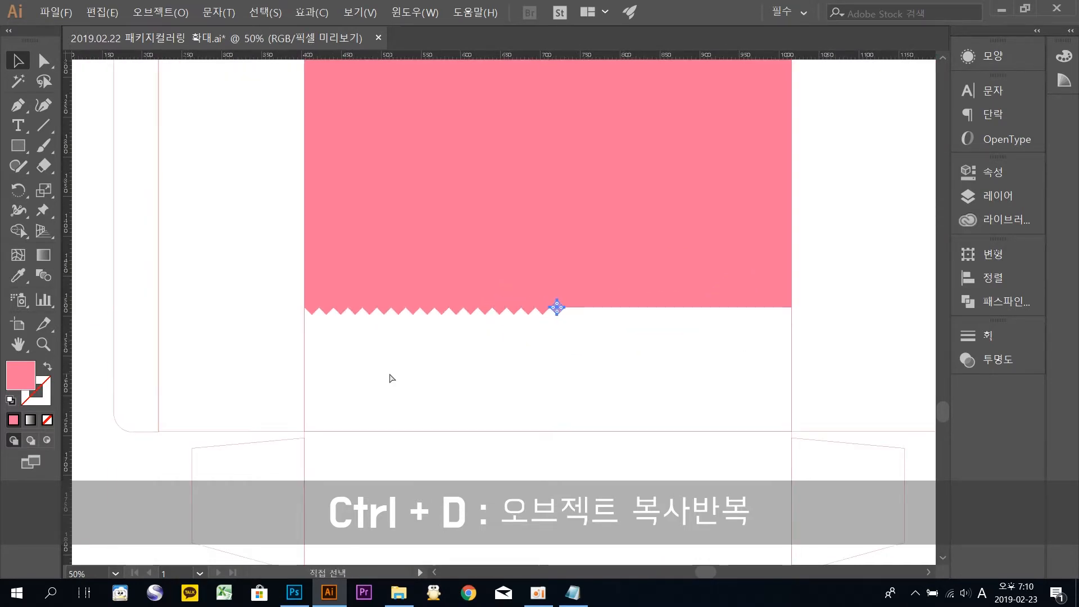
pyautogui.hotkey('ctrl', 'd')
pyautogui.hotkey('ctrl', 'd')
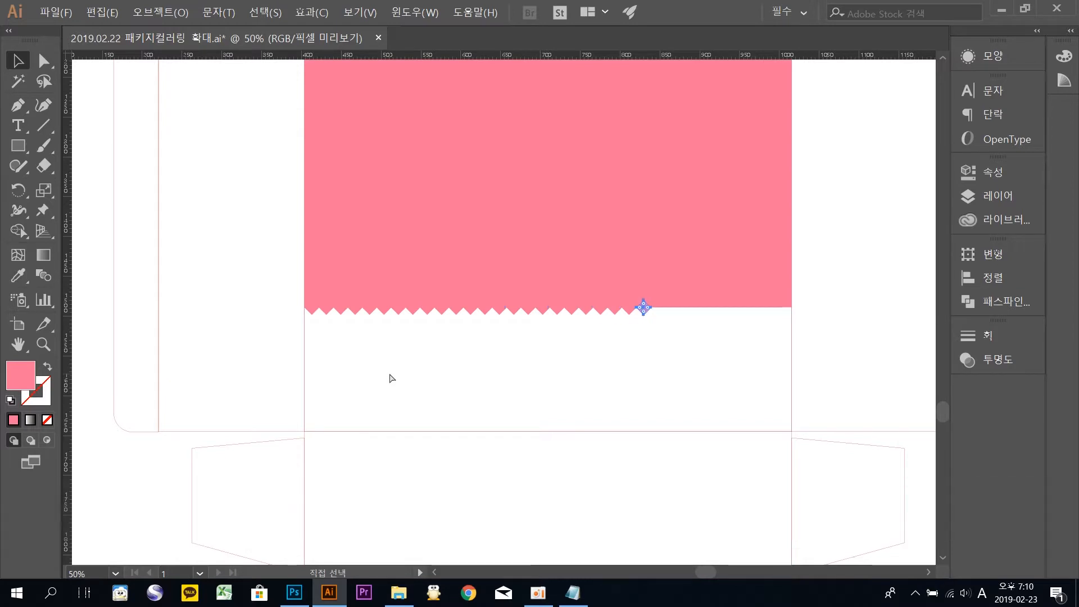
pyautogui.hotkey('ctrl', 'd')
pyautogui.hotkey('ctrl', 'd')
pyautogui.hotkey('ctrl', 'd')
pyautogui.hotkey('ctrl', 'd')
pyautogui.hotkey('ctrl', 'd')
pyautogui.hotkey('ctrl', 'd')
pyautogui.hotkey('ctrl', 'd')
pyautogui.hotkey('ctrl', 'd')
pyautogui.hotkey('ctrl', 'd')
pyautogui.hotkey('ctrl', 'd')
pyautogui.hotkey('ctrl', 'd')
pyautogui.hotkey('ctrl', 'd')
pyautogui.hotkey('ctrl', 'd')
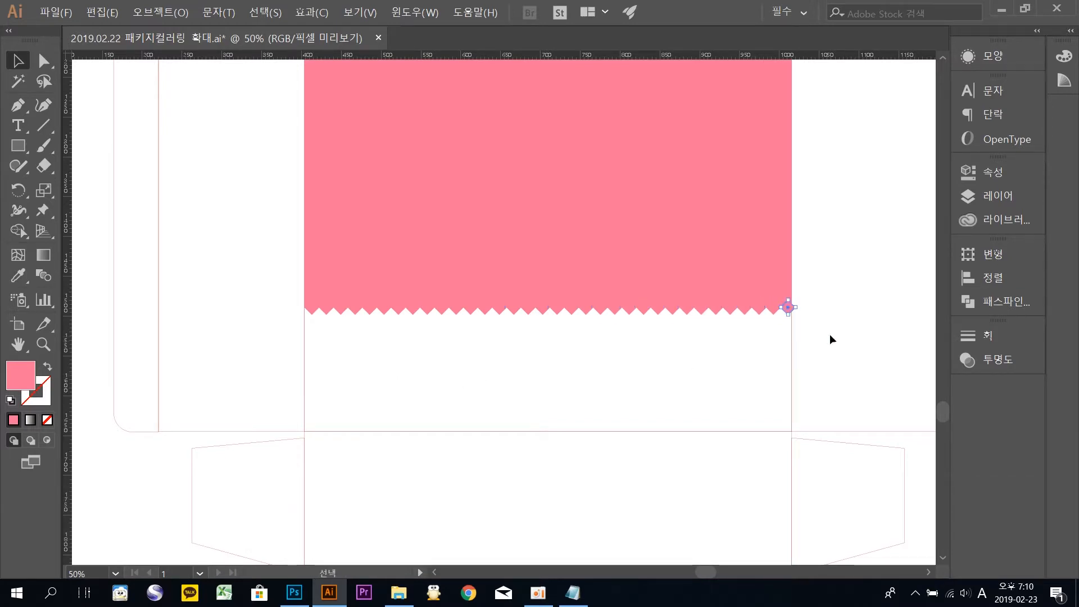
# Step: Inspect the right end of the zigzag border where the last diamond meets the panel's edge
pyautogui.click(834, 328)
pyautogui.press('space')
pyautogui.moveTo(830, 339); pyautogui.dragTo(287, 349)
pyautogui.hotkey('ctrl', '+')
pyautogui.hotkey('ctrl', '+')
pyautogui.hotkey('ctrl', '+')
pyautogui.hotkey('ctrl', '+')
pyautogui.hotkey('ctrl', '+')
pyautogui.press('a')
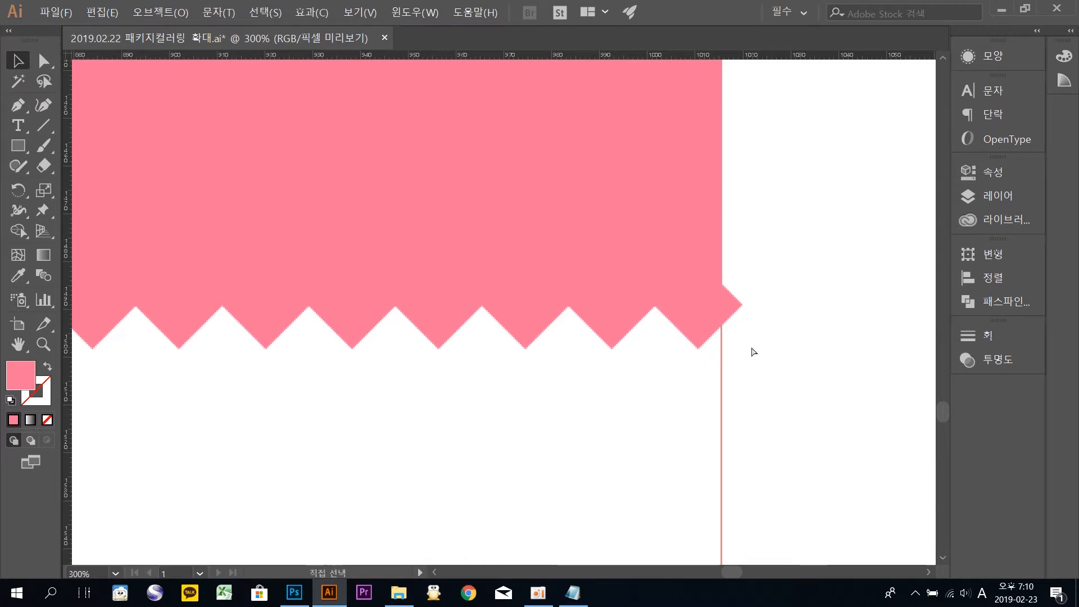
pyautogui.hotkey('ctrl', '-')
pyautogui.hotkey('ctrl', '-')
pyautogui.hotkey('ctrl', '-')
pyautogui.hotkey('ctrl', '-')
pyautogui.hotkey('ctrl', '-')
pyautogui.hotkey('ctrl', '-')
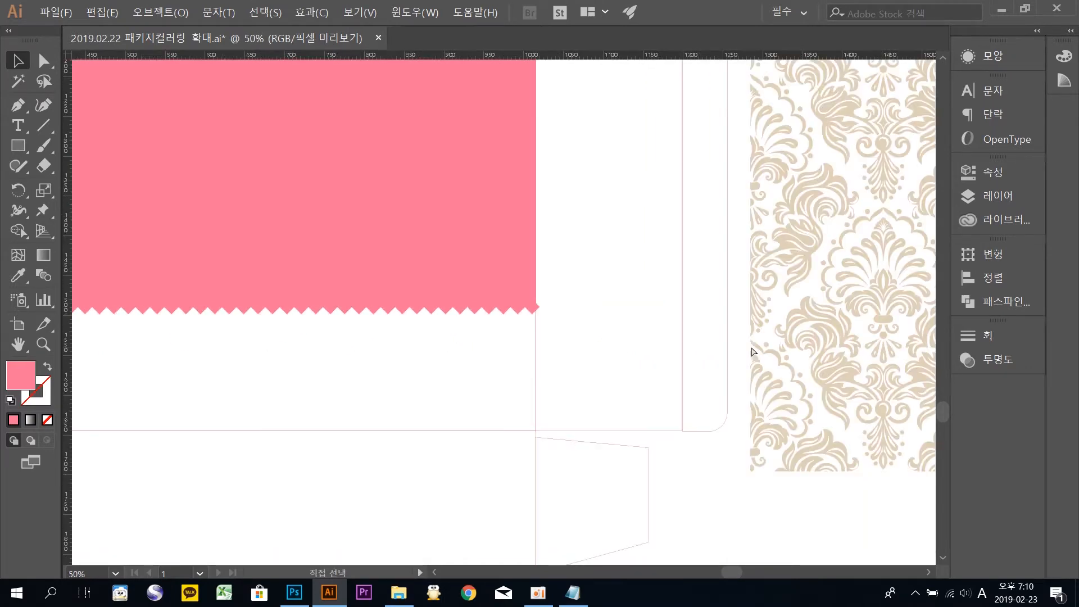
# Step: Group all the zigzag diamonds along the panel's lower edge, leaving the pink rectangle and the dieline out of the group
pyautogui.press('v')
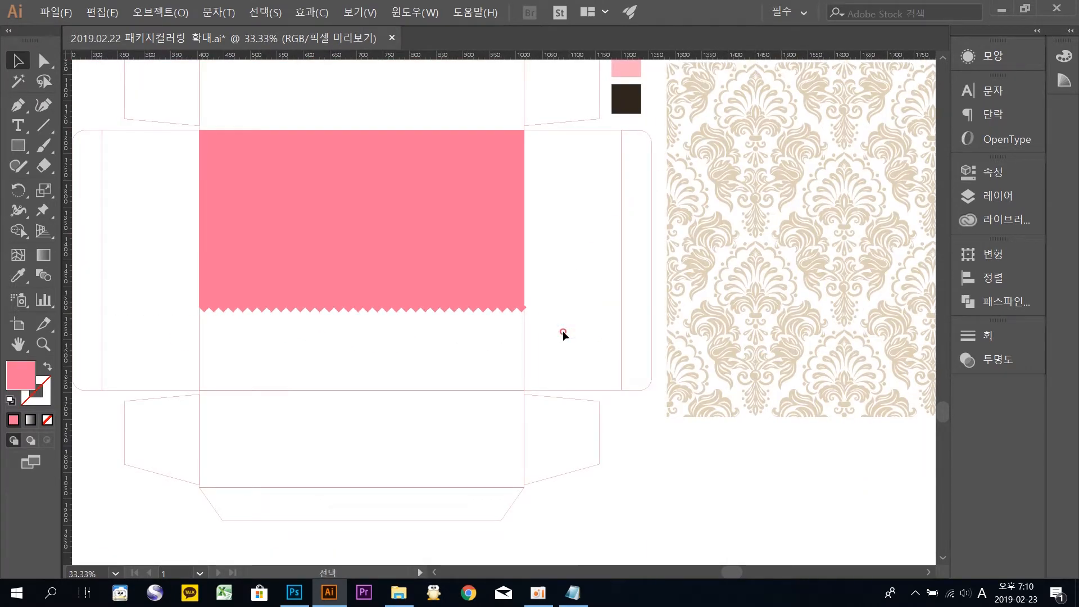
pyautogui.moveTo(406, 278); pyautogui.dragTo(181, 268)
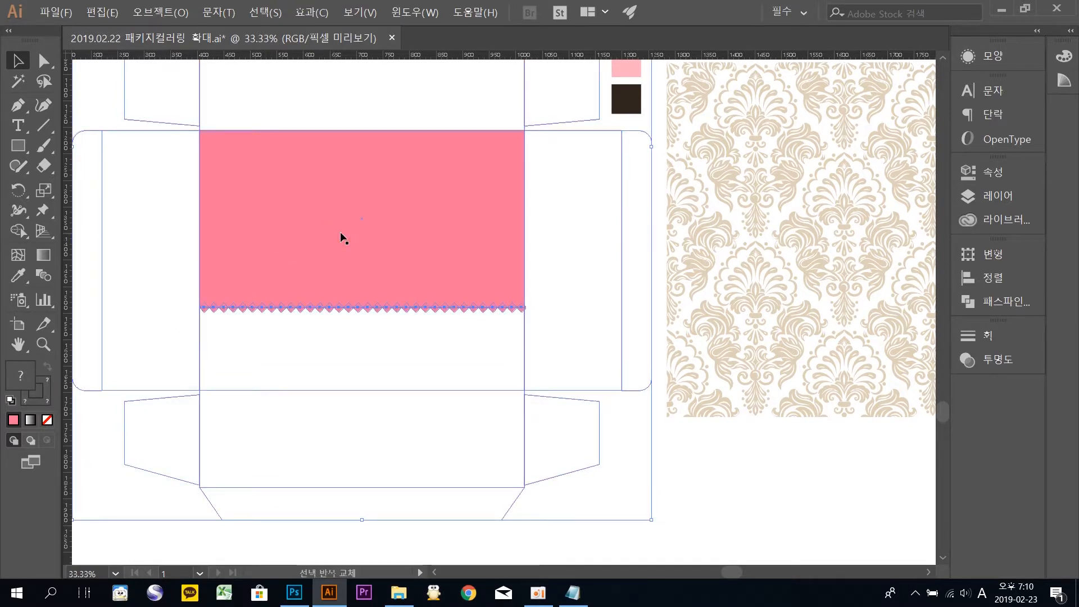
pyautogui.keyDown('shift'); pyautogui.click(622, 310); pyautogui.keyUp('shift')
pyautogui.hotkey('ctrl', 'g')
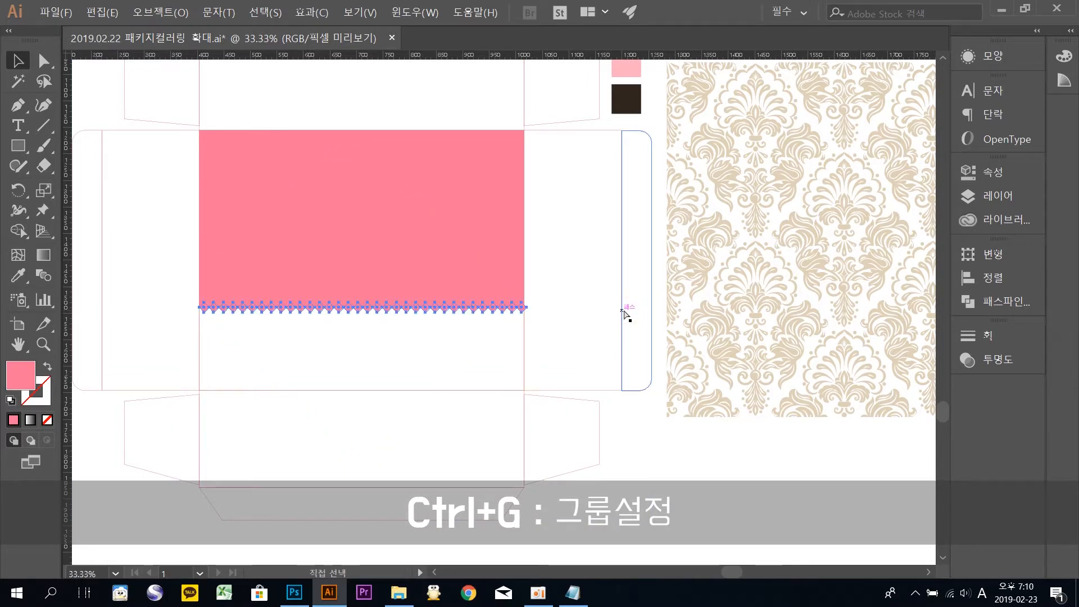
pyautogui.click(529, 318)
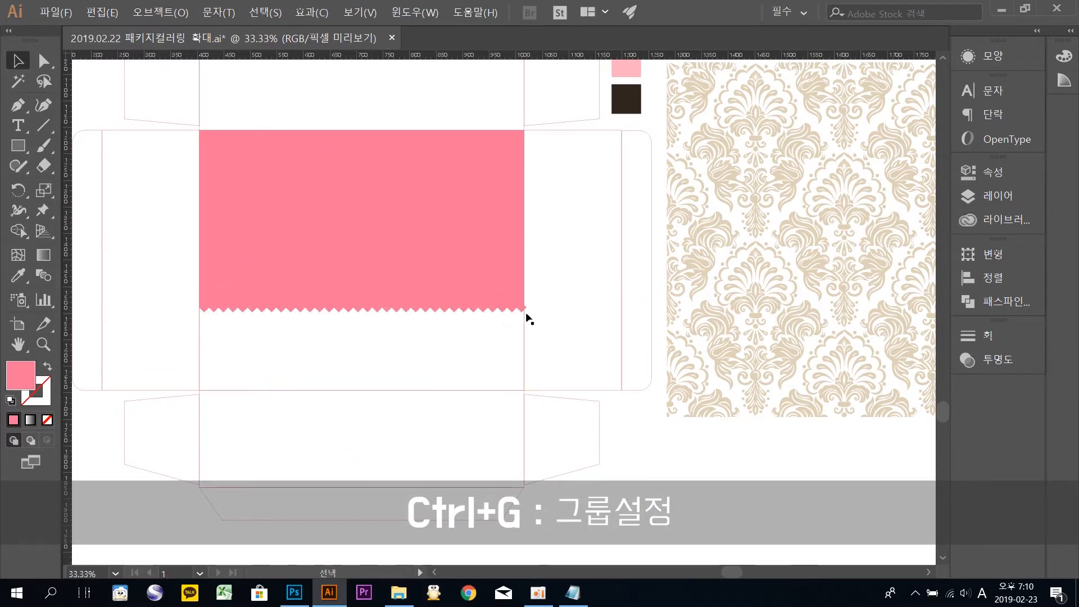
pyautogui.moveTo(496, 310); pyautogui.dragTo(499, 362)
pyautogui.hotkey('ctrl', 'z')
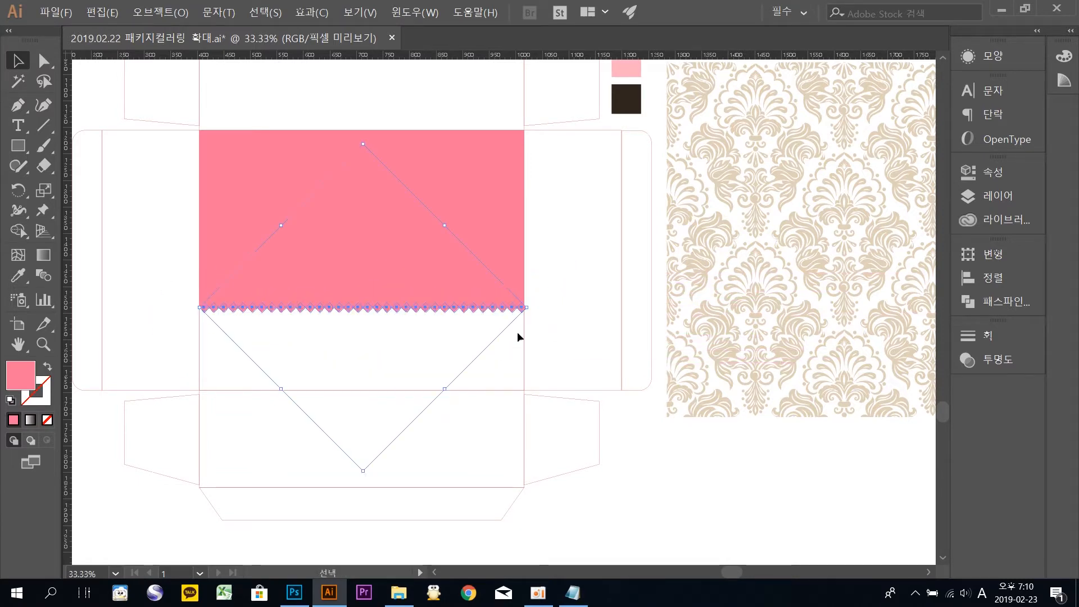
# Step: Shift the grouped zigzag border slightly left so its right end lines up with the pink rectangle's lower right corner
pyautogui.press('a')
pyautogui.hotkey('ctrl', '=')
pyautogui.hotkey('ctrl', '=')
pyautogui.hotkey('ctrl', '=')
pyautogui.hotkey('ctrl', '=')
pyautogui.hotkey('ctrl', '=')
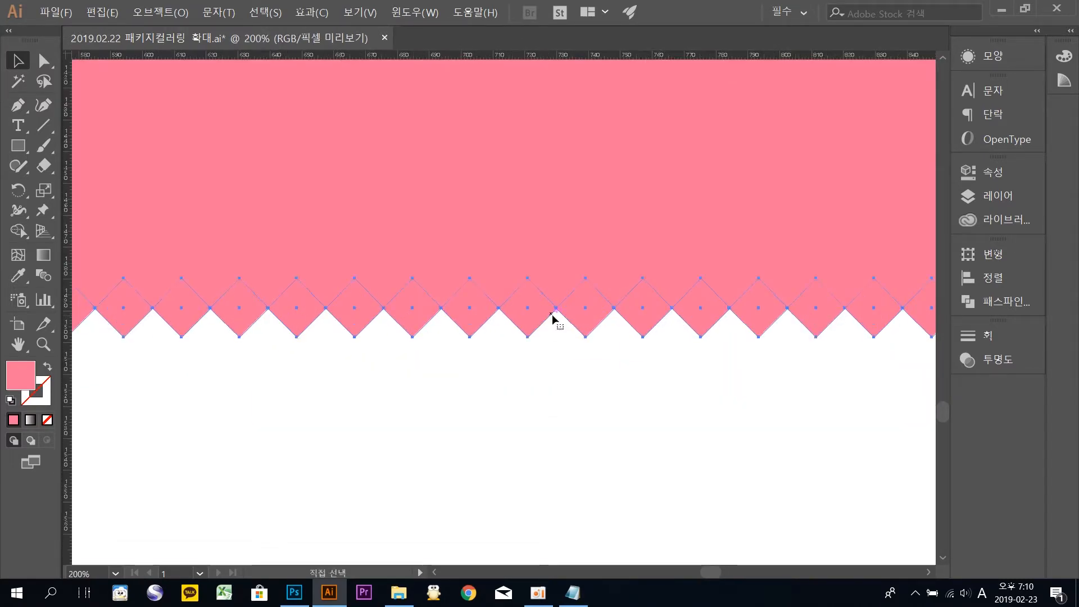
pyautogui.press('space')
pyautogui.moveTo(732, 289); pyautogui.dragTo(224, 270)
pyautogui.moveTo(651, 333); pyautogui.dragTo(278, 305)
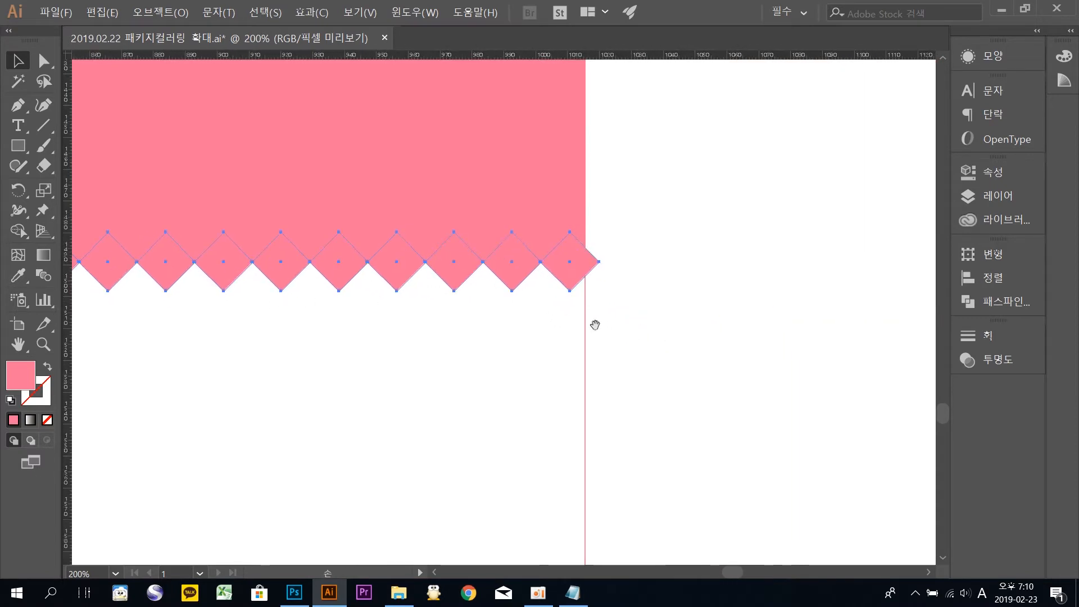
pyautogui.moveTo(602, 261); pyautogui.dragTo(591, 267)
pyautogui.click(636, 263)
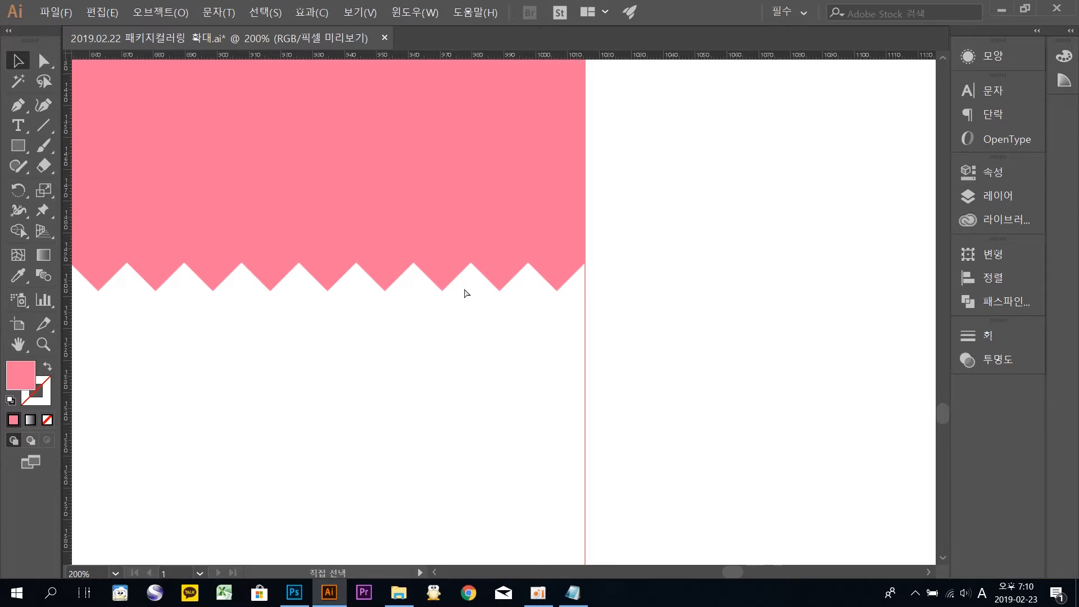
# Step: Lock the package dieline
pyautogui.hotkey('ctrl', '-')
pyautogui.hotkey('ctrl', '-')
pyautogui.hotkey('ctrl', '-')
pyautogui.hotkey('ctrl', '-')
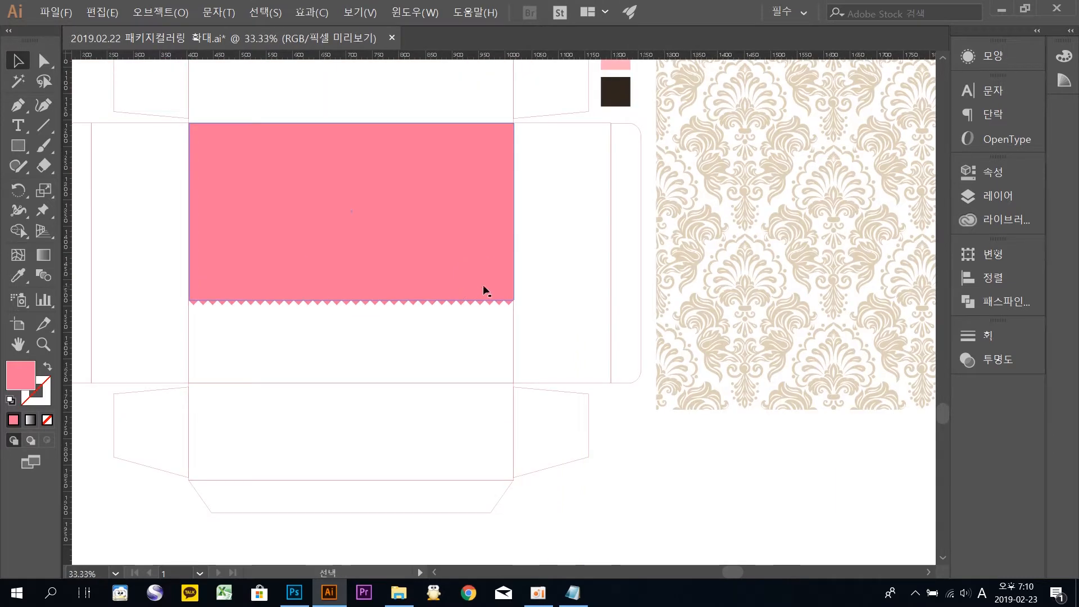
pyautogui.click(611, 243)
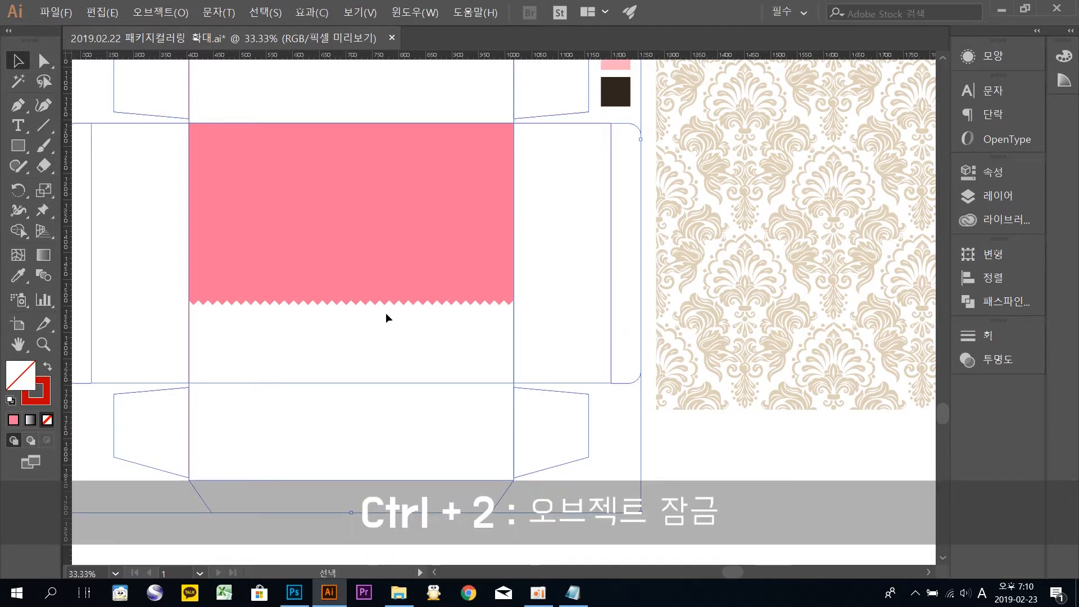
pyautogui.moveTo(365, 301); pyautogui.dragTo(402, 313)
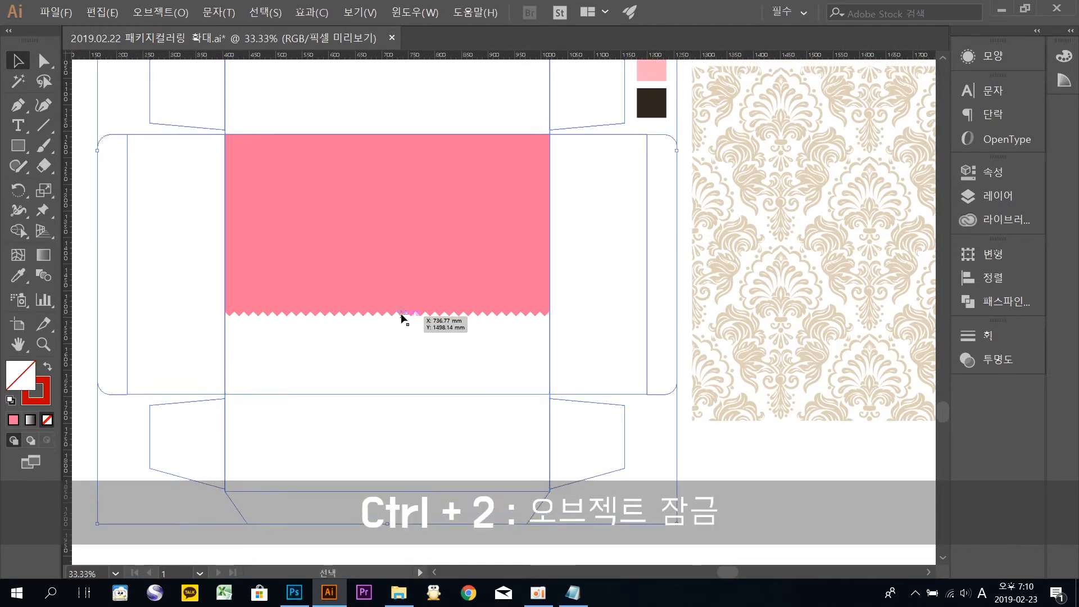
pyautogui.hotkey('ctrl', '2')
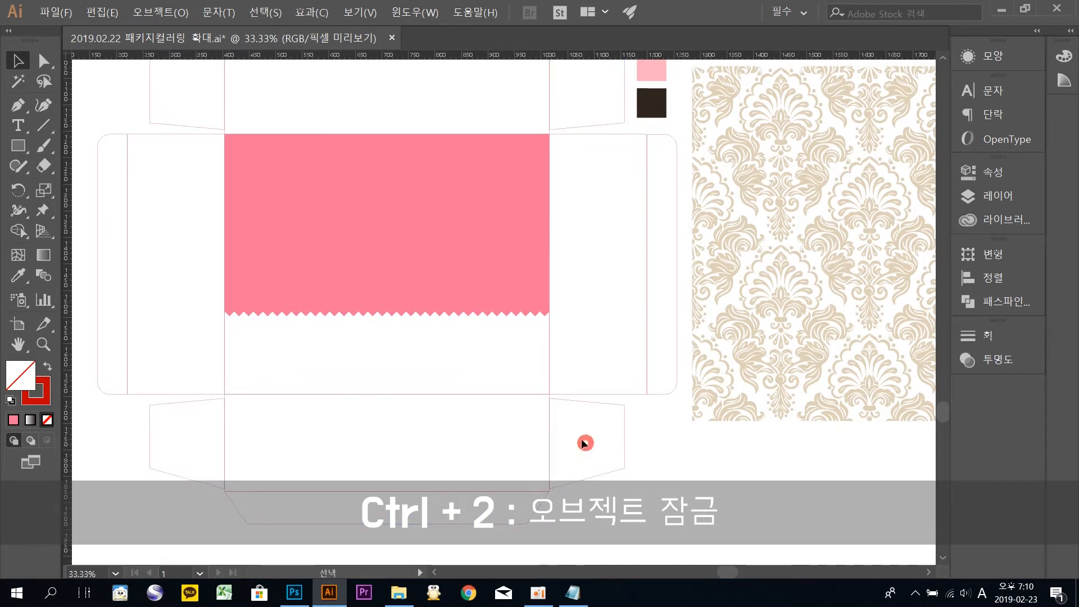
# Step: Check the dieline lock by selecting across the pink rectangle and its zigzag border, then deselect everything
pyautogui.moveTo(204, 186); pyautogui.dragTo(301, 427)
pyautogui.moveTo(302, 427); pyautogui.dragTo(157, 360)
pyautogui.moveTo(177, 252); pyautogui.dragTo(287, 346)
pyautogui.moveTo(590, 368); pyautogui.dragTo(208, 145)
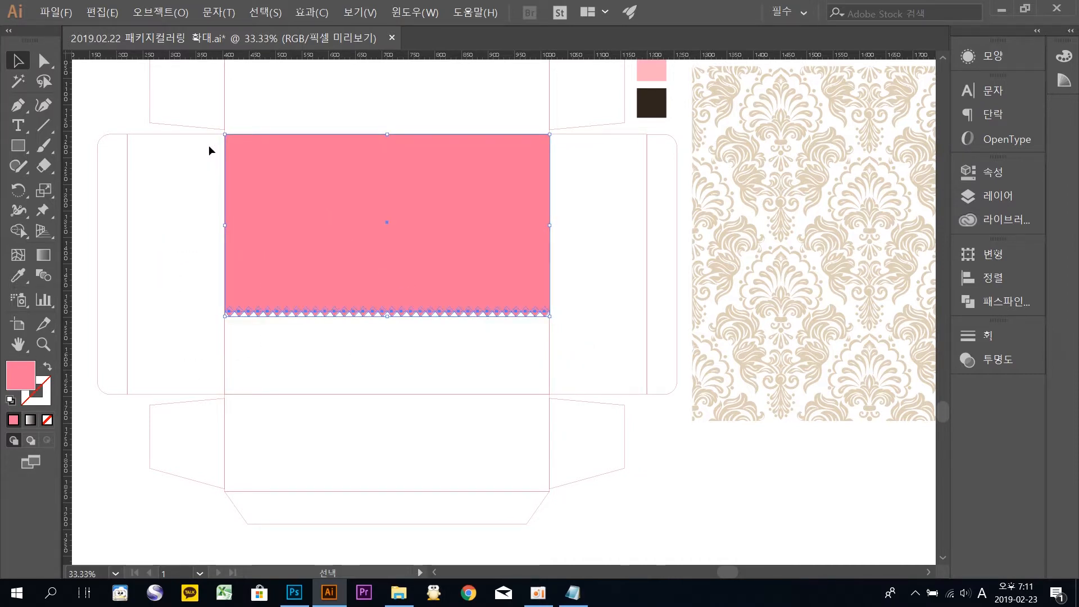
pyautogui.click(603, 309)
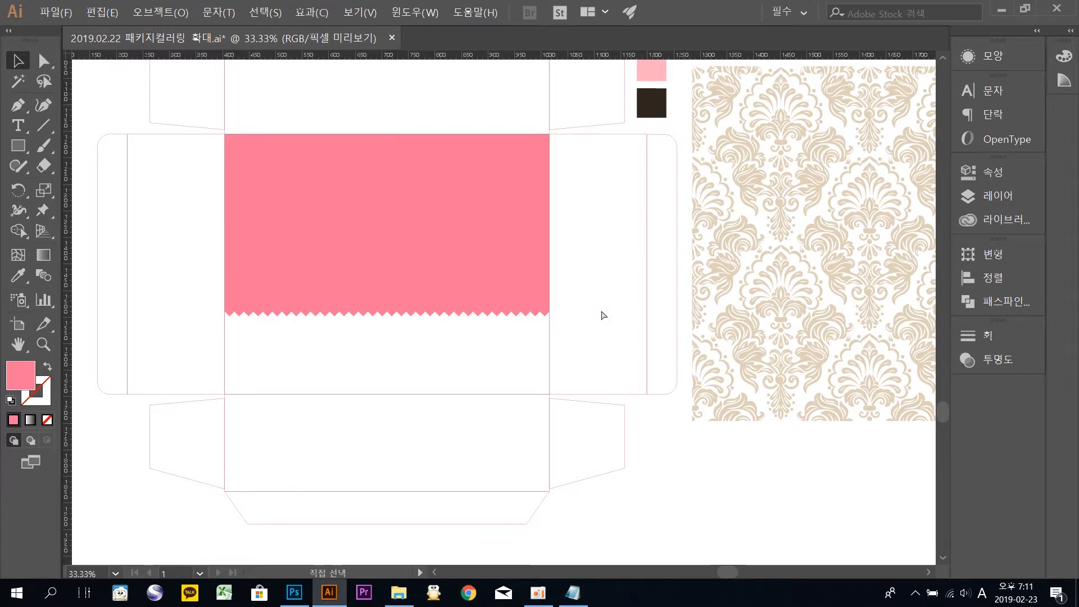
# Step: Try moving the zigzag border down off the pink rectangle to show they are separate objects, and undo the move
pyautogui.hotkey('ctrl', '=')
pyautogui.press('space')
pyautogui.moveTo(408, 305); pyautogui.dragTo(504, 342)
pyautogui.click(401, 204)
pyautogui.keyDown('shift'); pyautogui.click(359, 368); pyautogui.keyUp('shift')
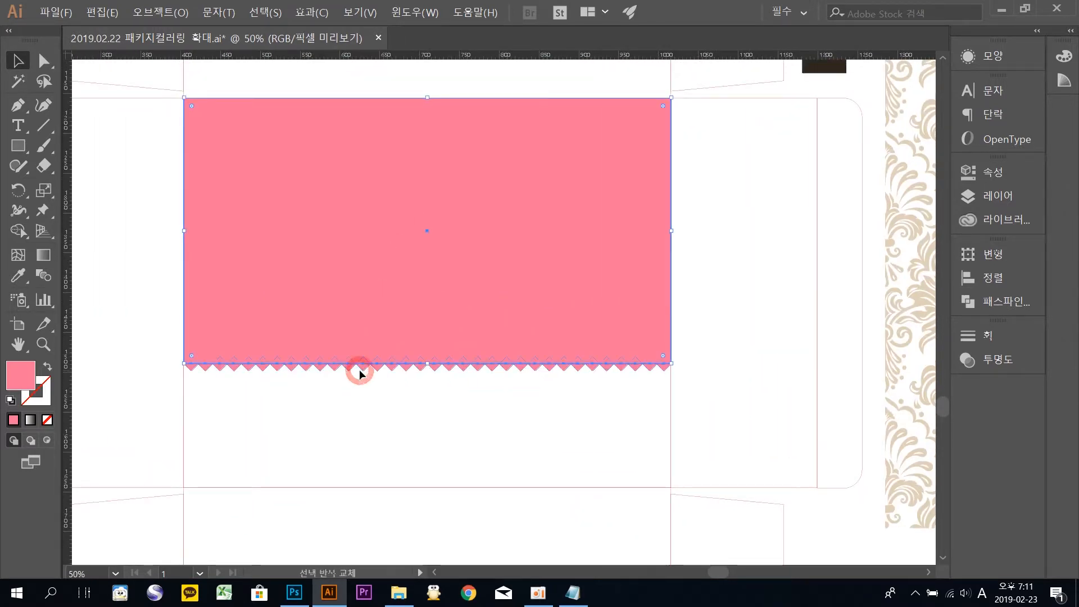
pyautogui.click(386, 397)
pyautogui.moveTo(375, 368); pyautogui.dragTo(392, 410)
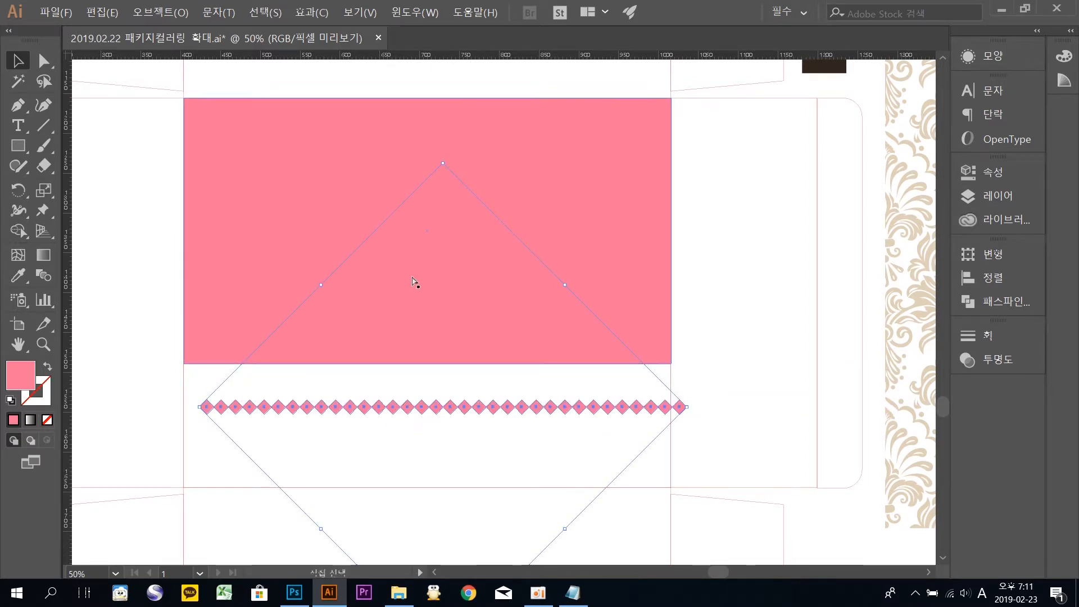
pyautogui.hotkey('ctrl', 'z')
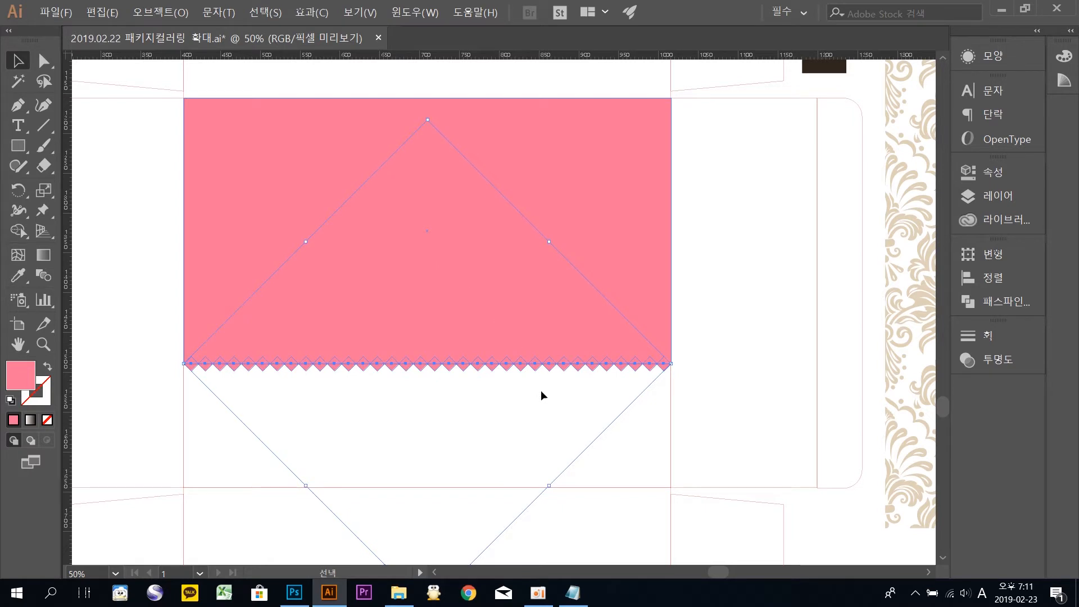
# Step: Merge the pink rectangle and the zigzag border into one shape with Pathfinder Unite
pyautogui.moveTo(525, 385)
pyautogui.mouseDown()
pyautogui.moveTo(510, 377)
pyautogui.moveTo(517, 365)
pyautogui.mouseUp()
pyautogui.click(568, 153)
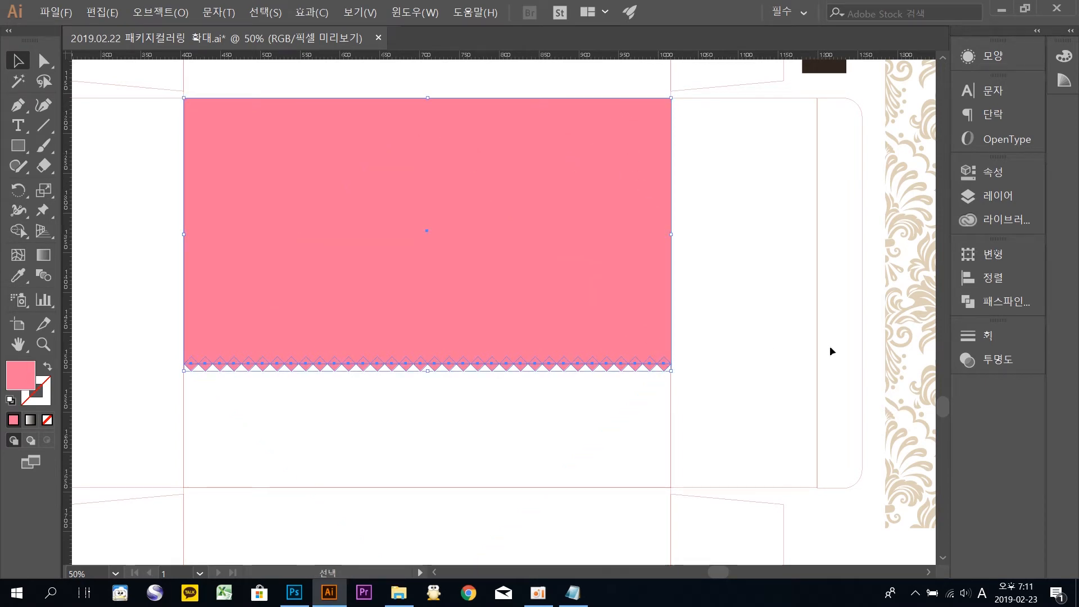
pyautogui.click(990, 301)
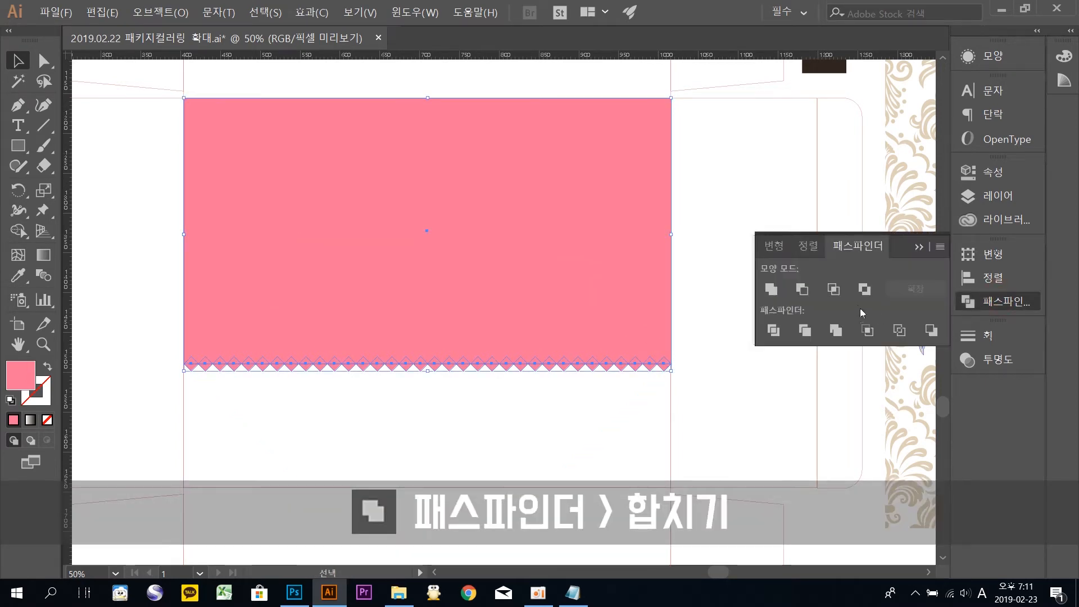
pyautogui.click(772, 289)
pyautogui.click(683, 366)
pyautogui.click(614, 340)
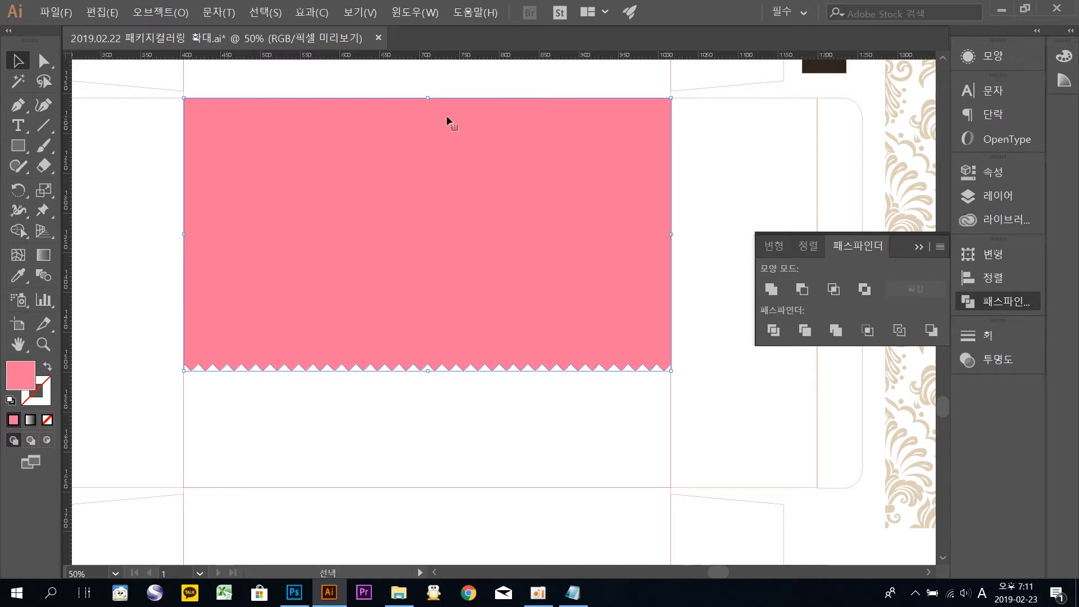
pyautogui.click(983, 304)
pyautogui.click(760, 405)
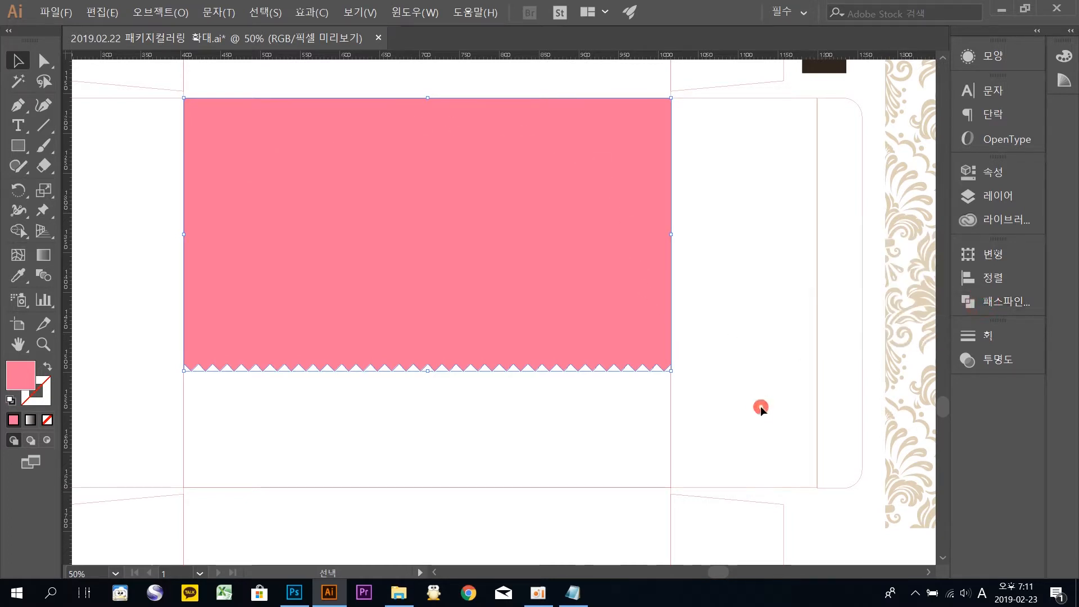
pyautogui.moveTo(720, 290); pyautogui.dragTo(657, 371)
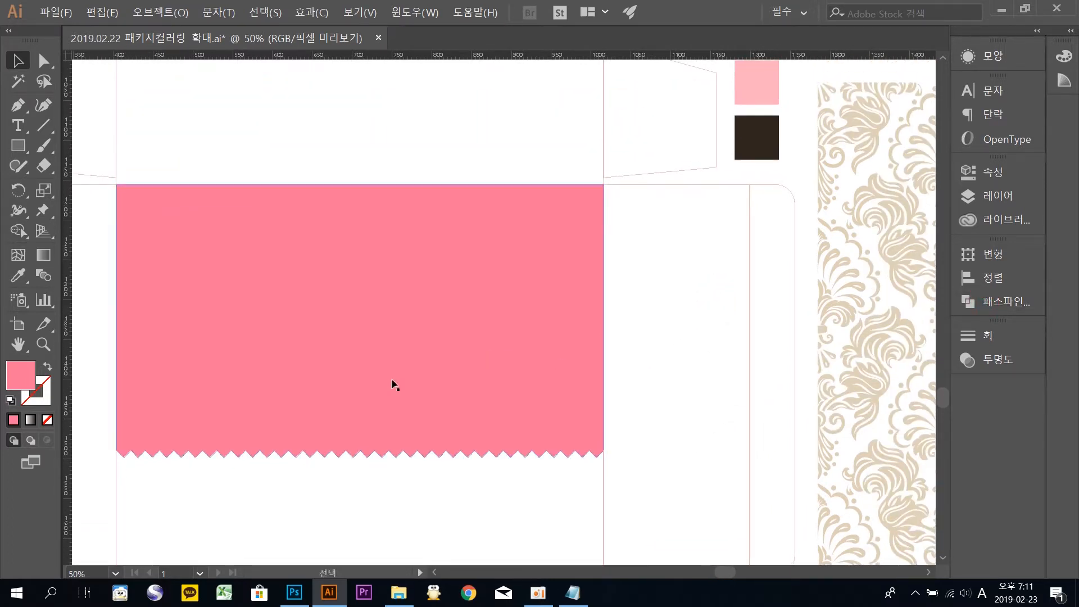
pyautogui.moveTo(676, 321); pyautogui.dragTo(393, 243)
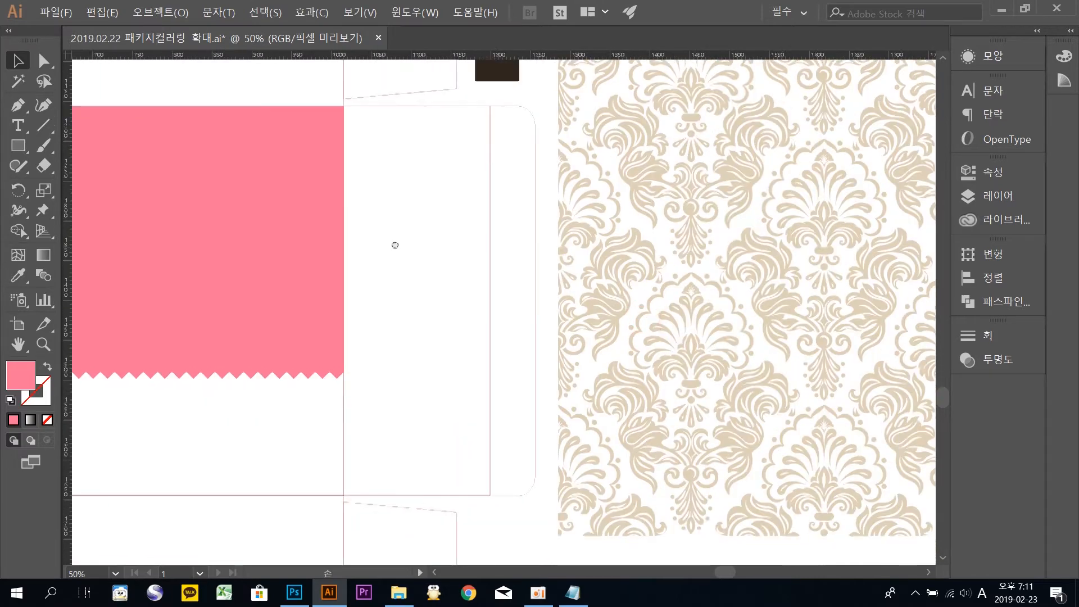
pyautogui.moveTo(689, 250); pyautogui.dragTo(642, 255)
pyautogui.click(703, 258)
pyautogui.click(573, 263)
pyautogui.moveTo(444, 260); pyautogui.dragTo(700, 281)
pyautogui.click(702, 279)
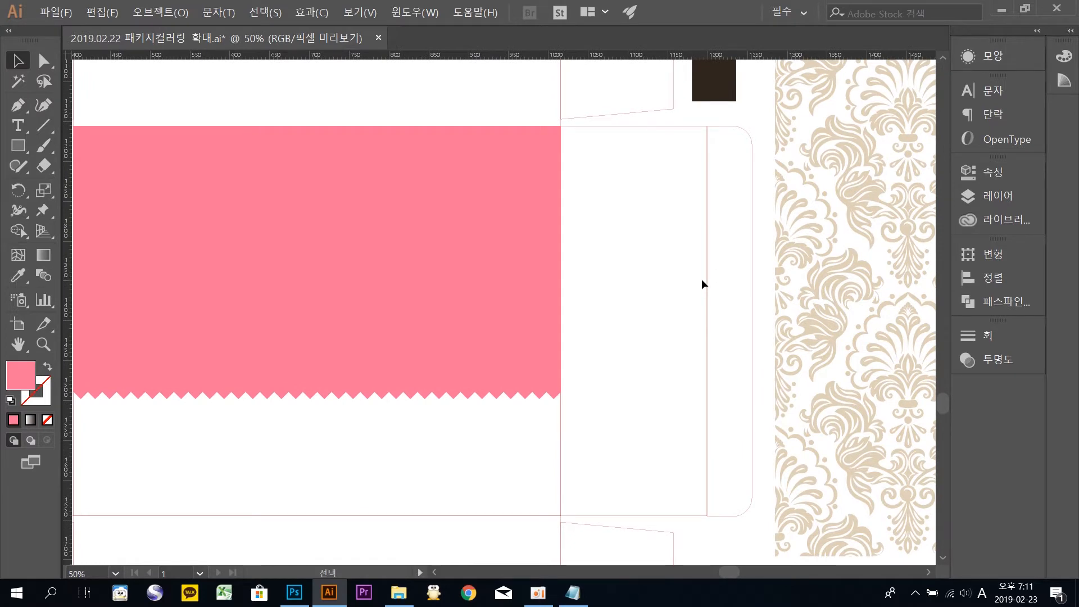
# Step: Copy the merged pink zigzag panel and paste the duplicate in place directly in front of it
pyautogui.hotkey('ctrl', '-')
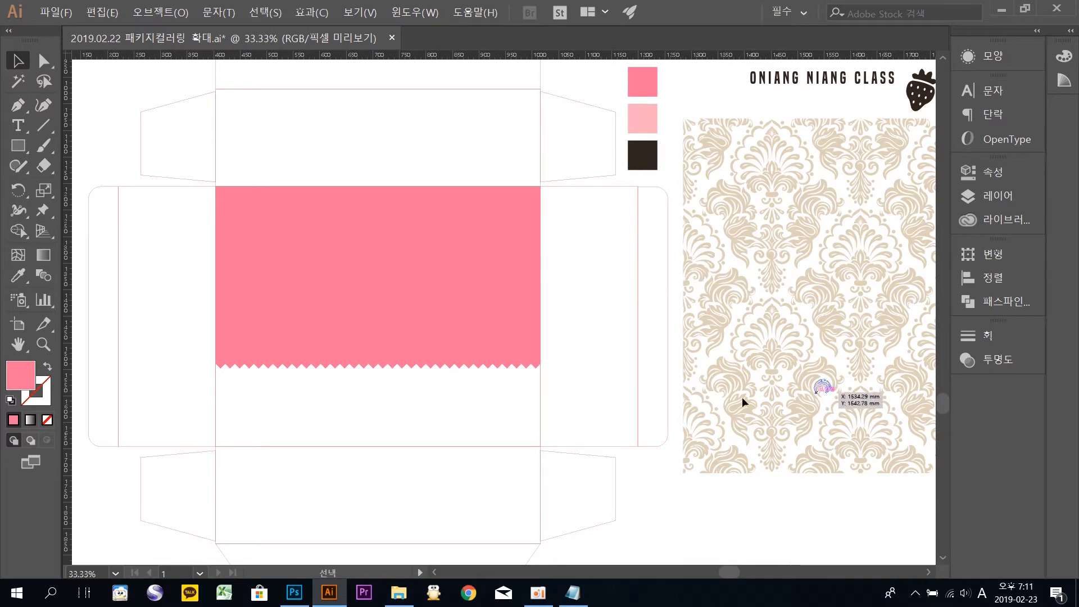
pyautogui.click(326, 293)
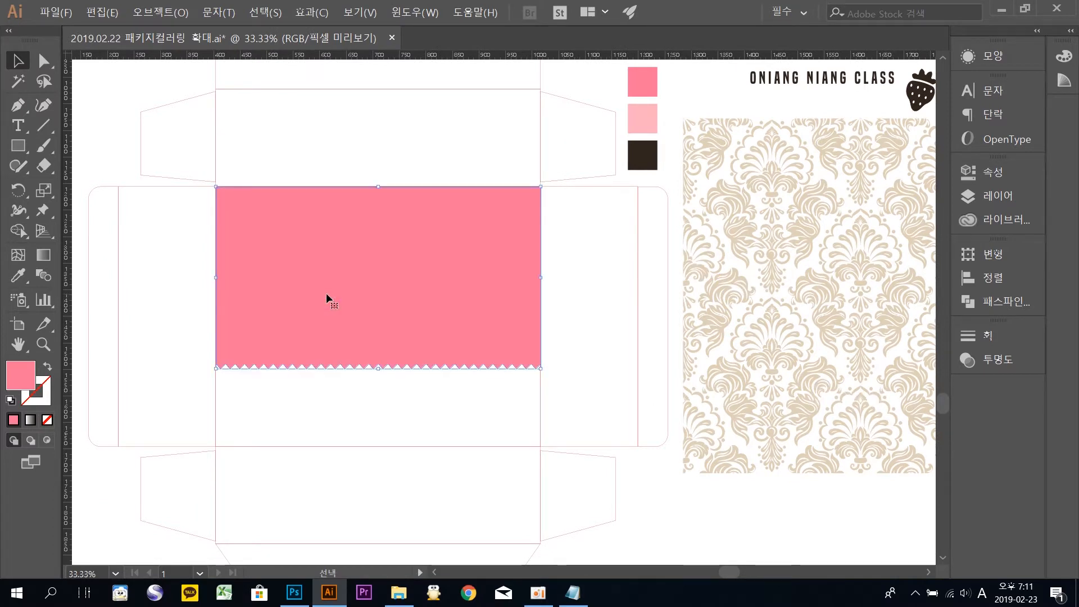
pyautogui.press('a')
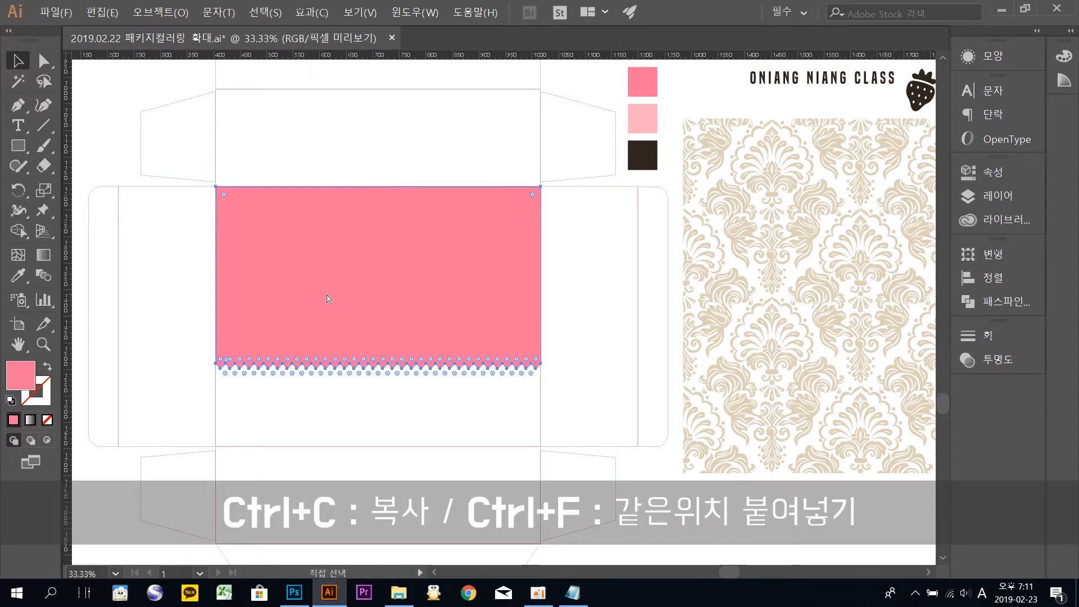
pyautogui.press('v')
pyautogui.hotkey('ctrl', 'c')
pyautogui.hotkey('ctrl', 'f')
# Step: Try moving the pasted panel copy up and to the right of the original, and undo it
pyautogui.moveTo(286, 335); pyautogui.dragTo(383, 265)
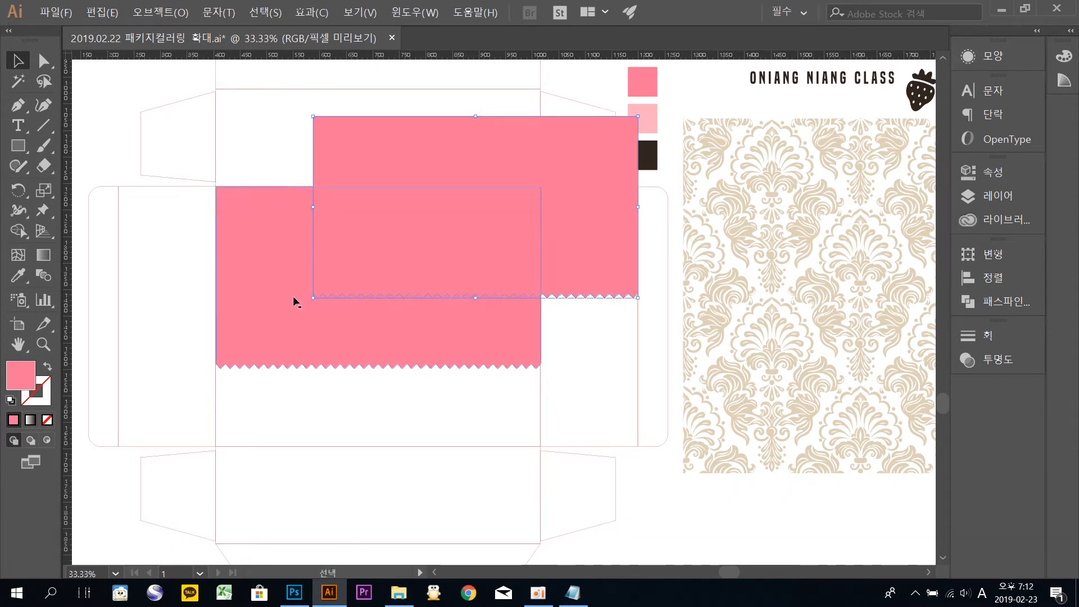
pyautogui.press('a')
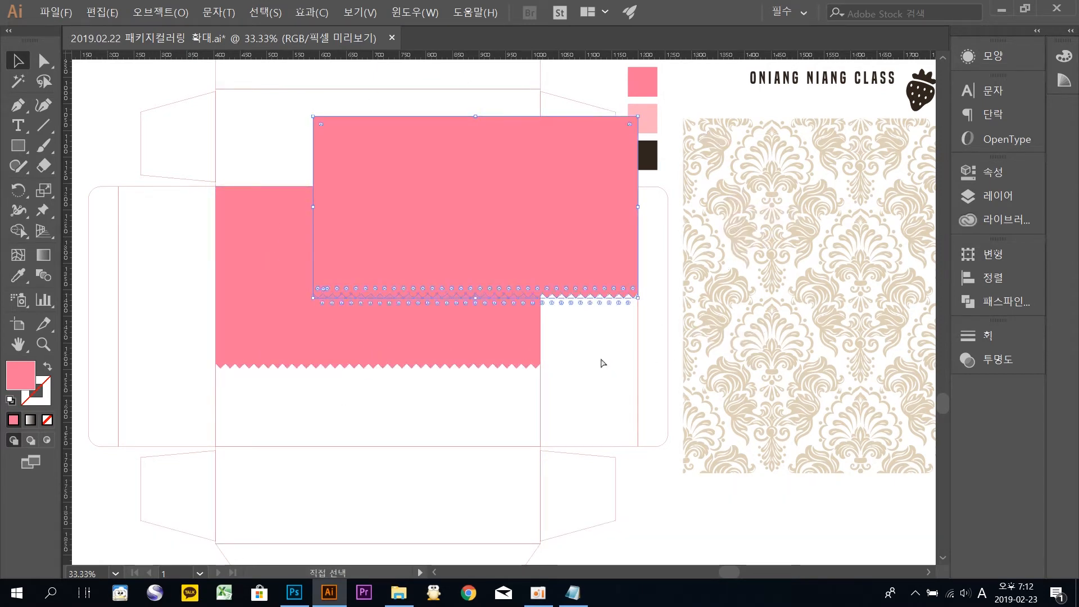
pyautogui.hotkey('ctrl', 'z')
pyautogui.hotkey('ctrl', 'z')
pyautogui.press('v')
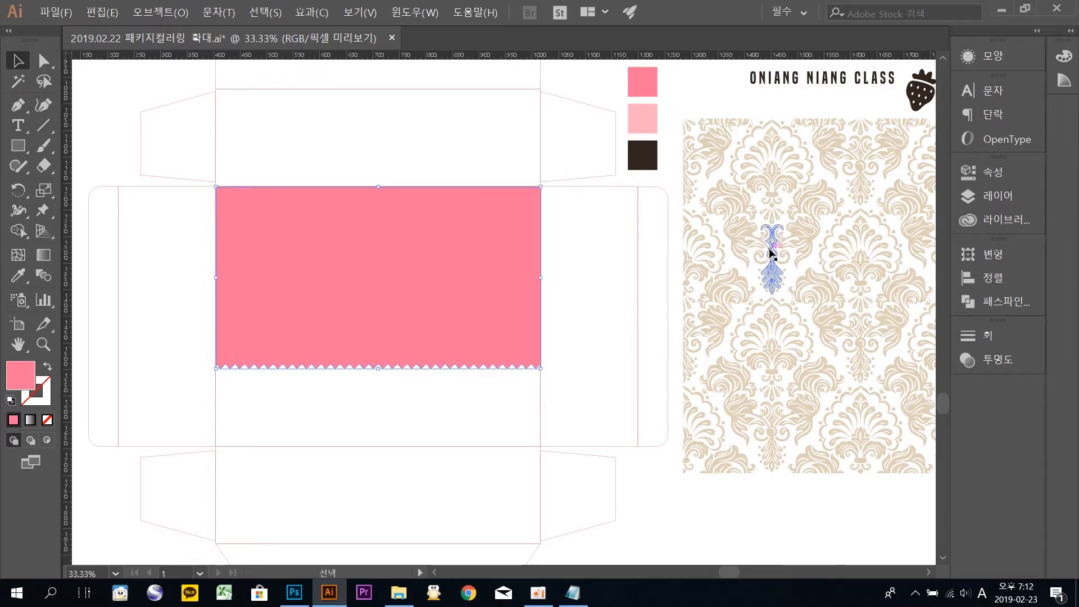
# Step: Bring the beige damask pattern over to the pink panel, leaving it selected and overlapping the panel's right half
pyautogui.moveTo(771, 253); pyautogui.dragTo(441, 271)
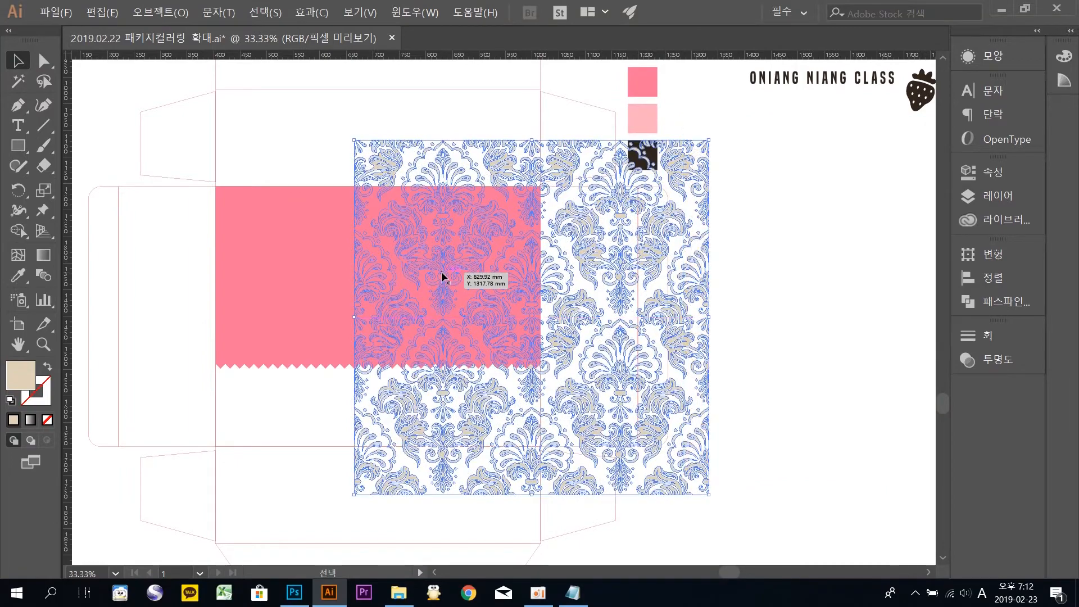
pyautogui.click(787, 296)
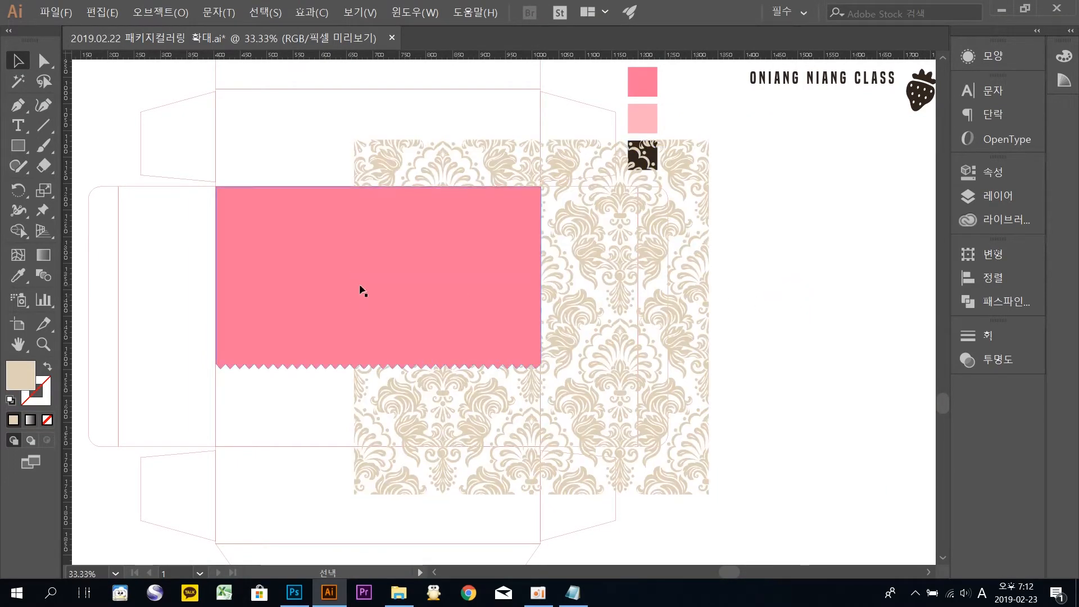
pyautogui.moveTo(405, 175); pyautogui.dragTo(269, 154)
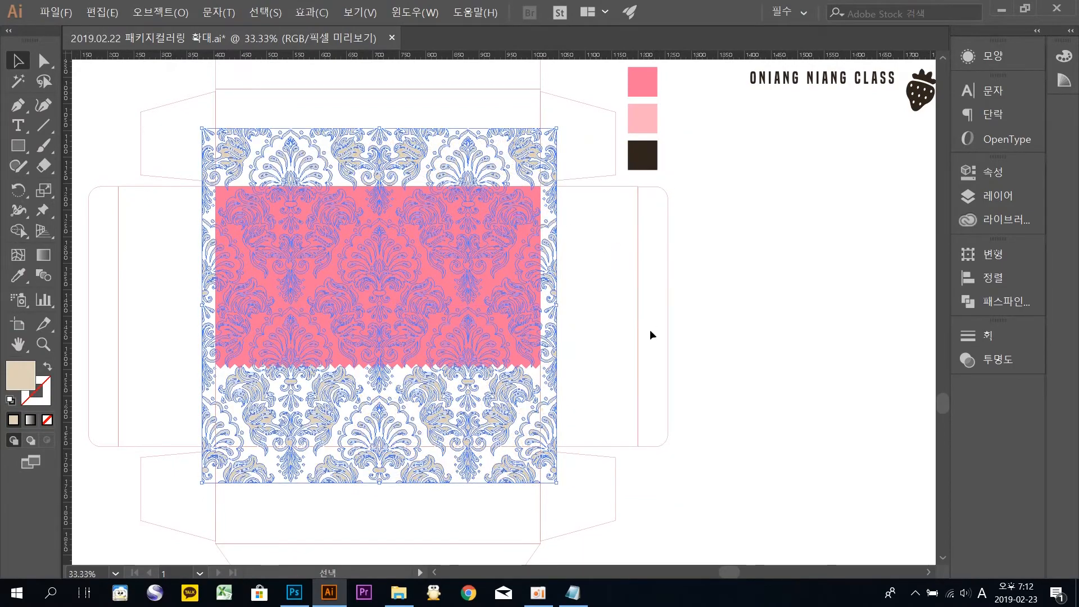
pyautogui.moveTo(390, 168); pyautogui.dragTo(562, 173)
pyautogui.click(793, 255)
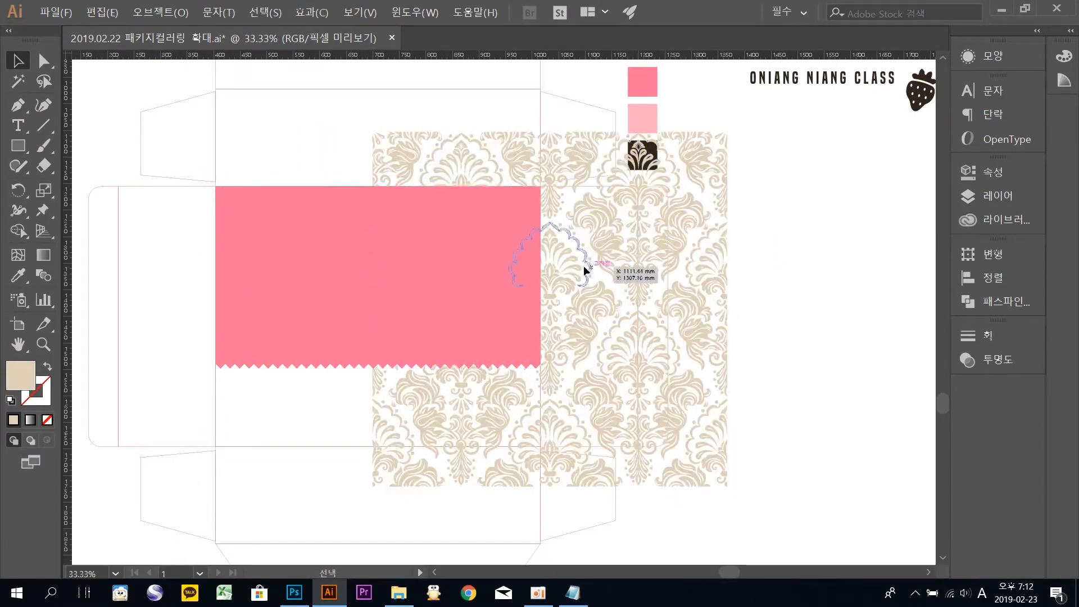
pyautogui.click(608, 215)
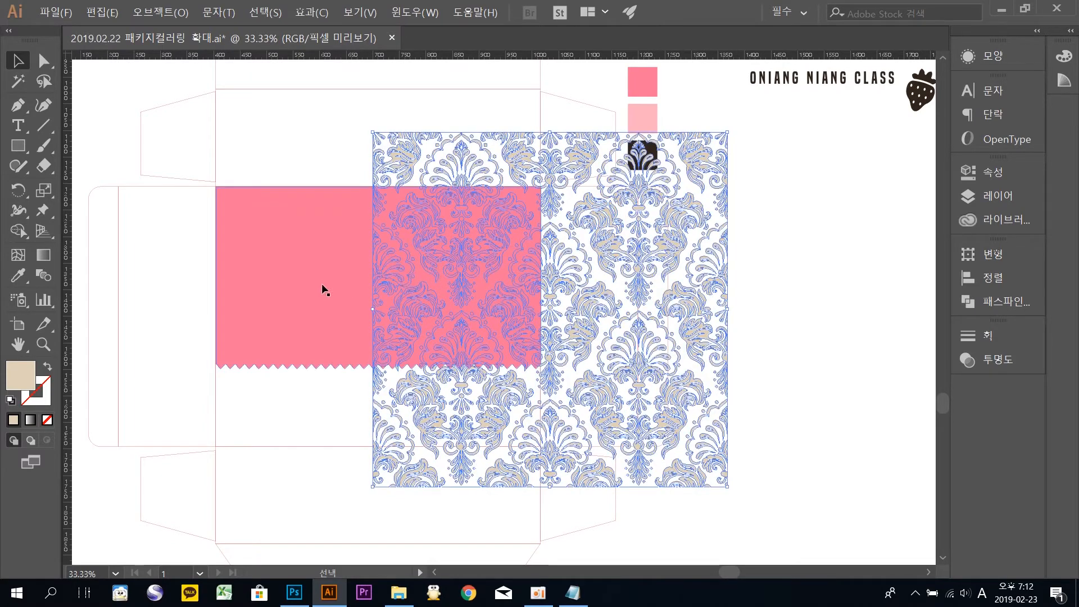
# Step: Clip the damask pattern with the pink panel copy, and shift the pattern inside the clipping group to cover the whole panel
pyautogui.keyDown('shift'); pyautogui.click(330, 248); pyautogui.keyUp('shift')
pyautogui.hotkey('ctrl', '7')
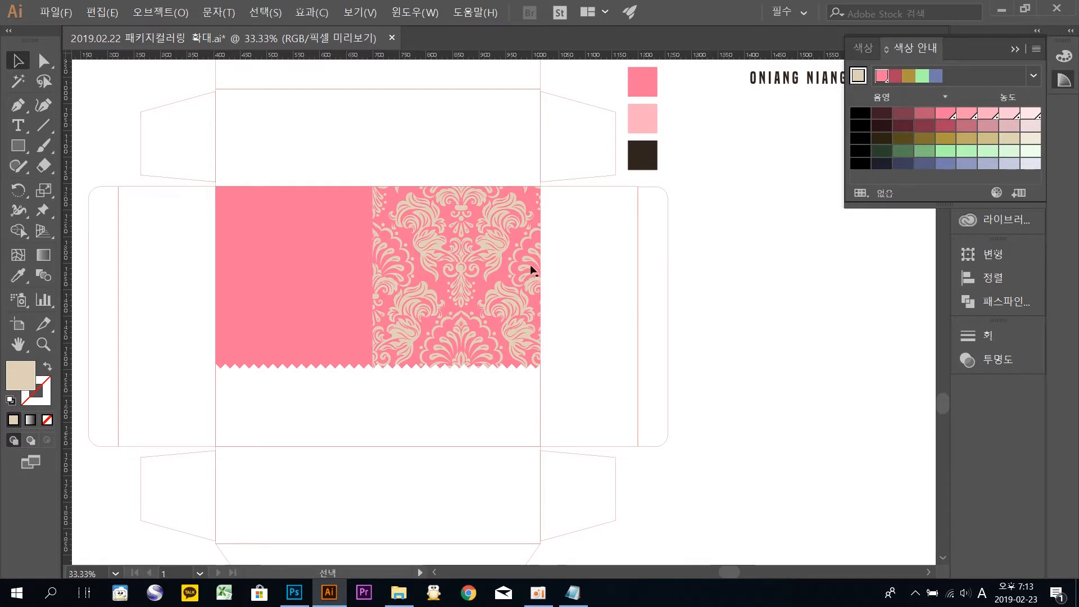
pyautogui.doubleClick(456, 258)
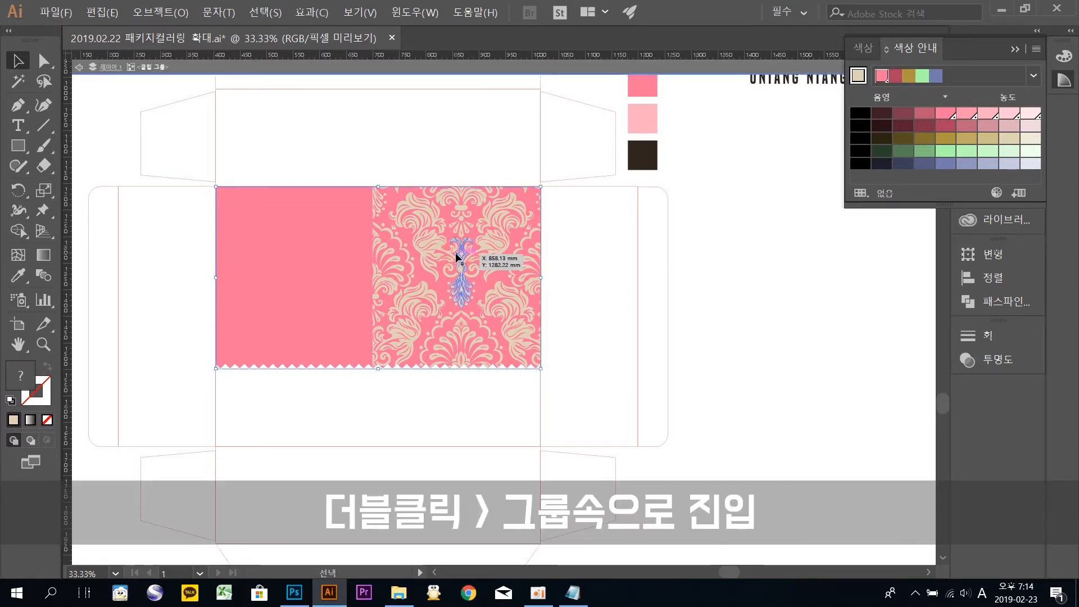
pyautogui.doubleClick(456, 258)
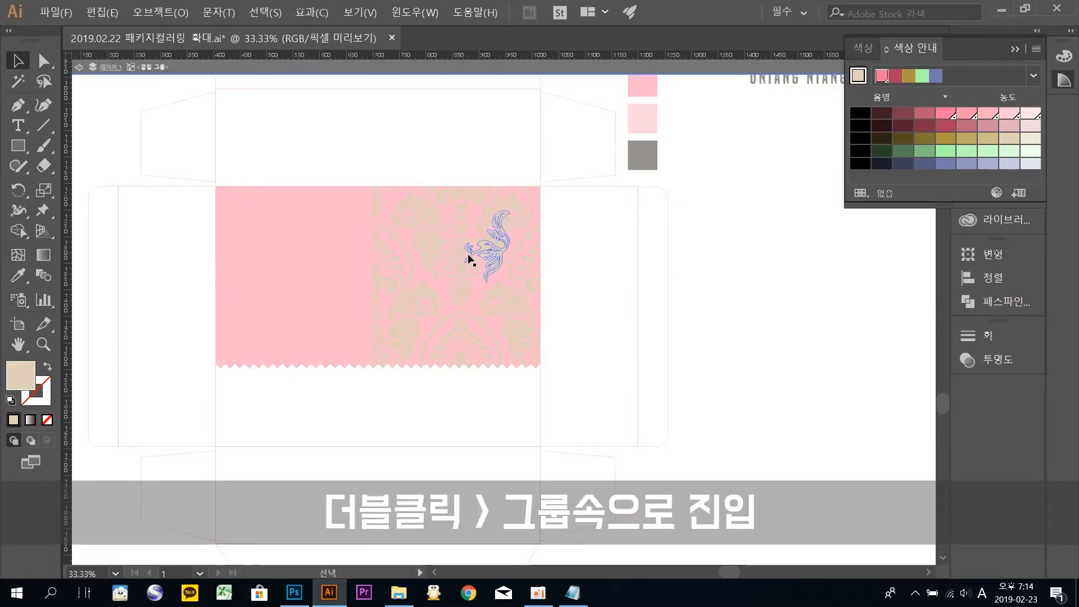
pyautogui.moveTo(480, 249); pyautogui.dragTo(332, 228)
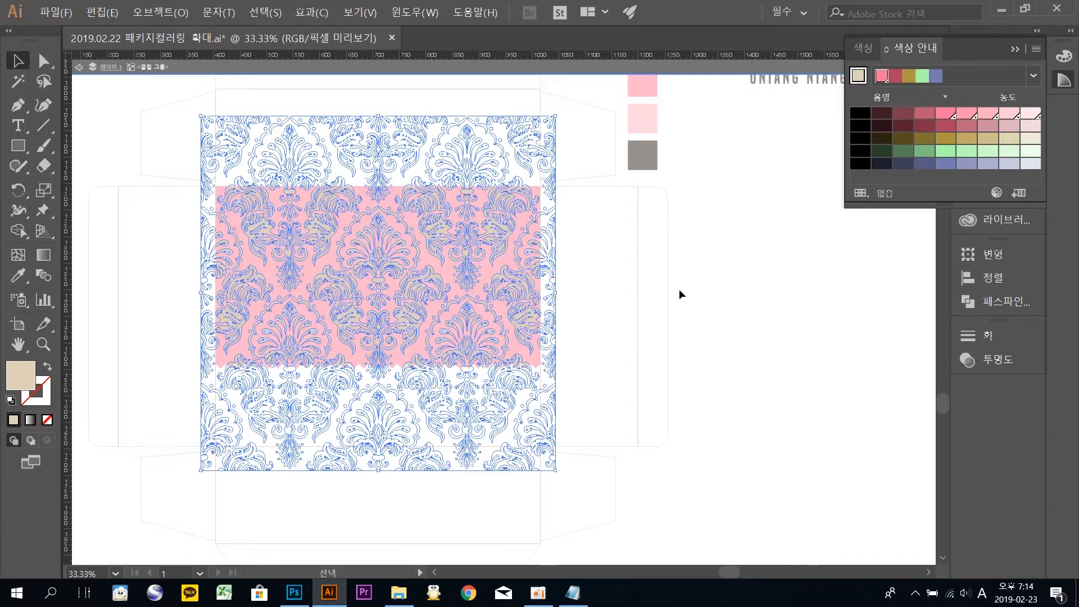
pyautogui.click(615, 307)
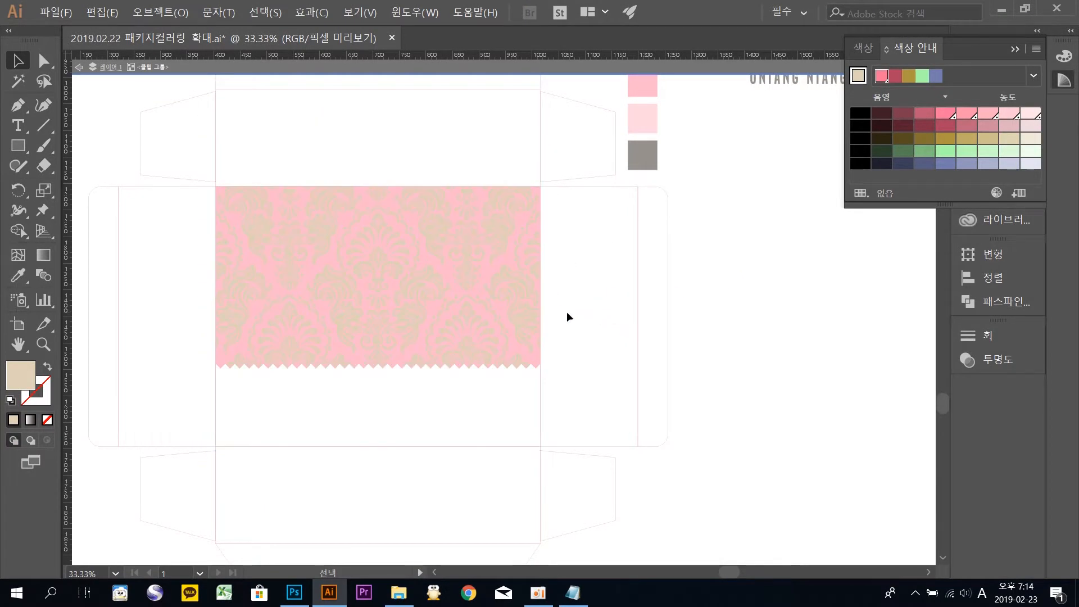
# Step: Set the damask pattern's opacity to 15% and leave the clipping group's isolation mode
pyautogui.click(521, 302)
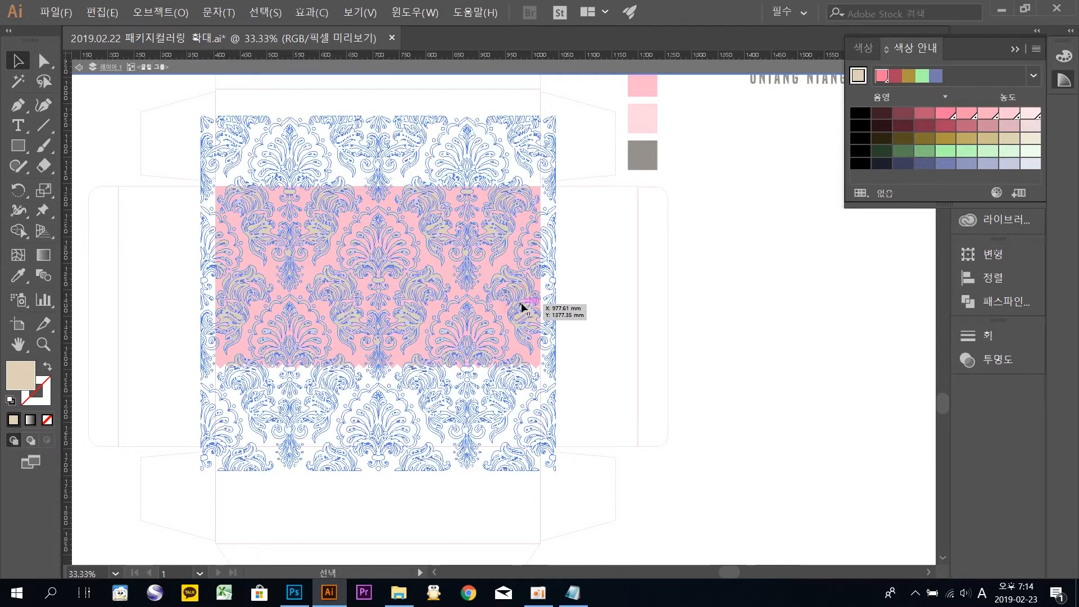
pyautogui.click(980, 360)
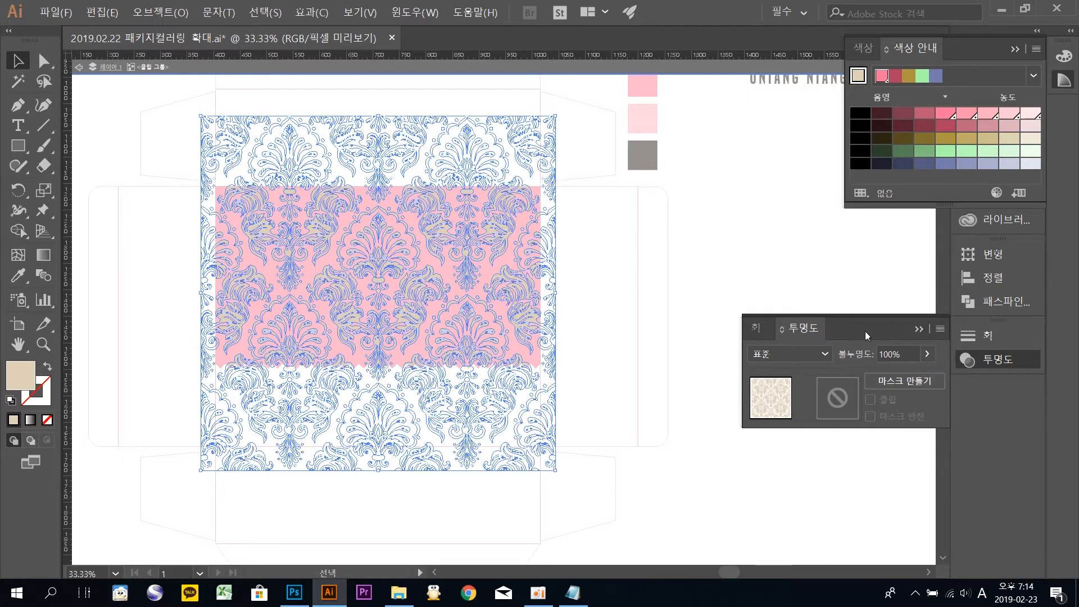
pyautogui.click(927, 354)
pyautogui.click(871, 372)
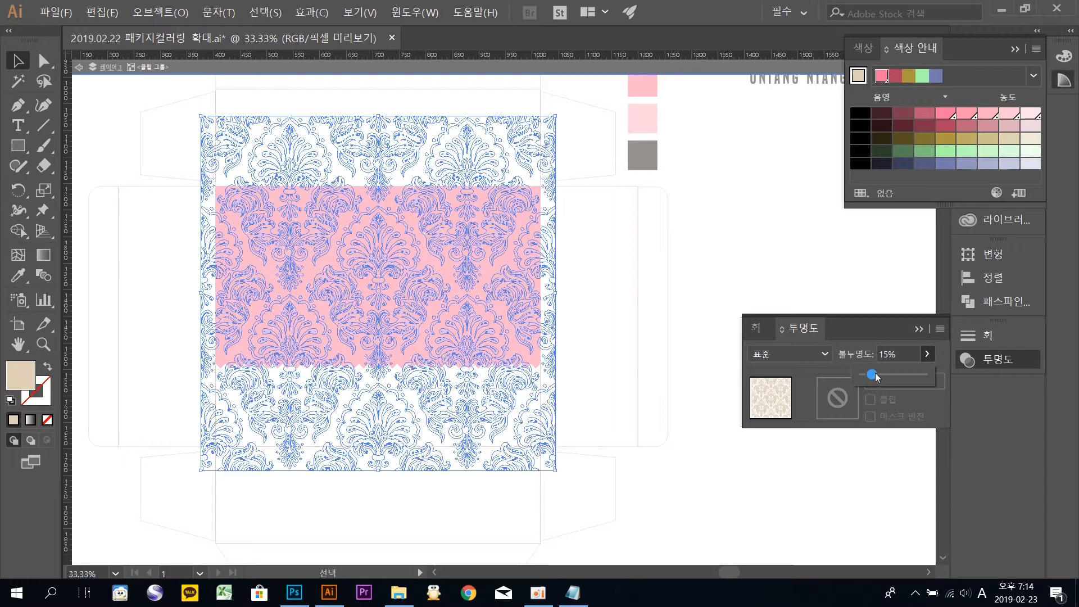
pyautogui.click(996, 358)
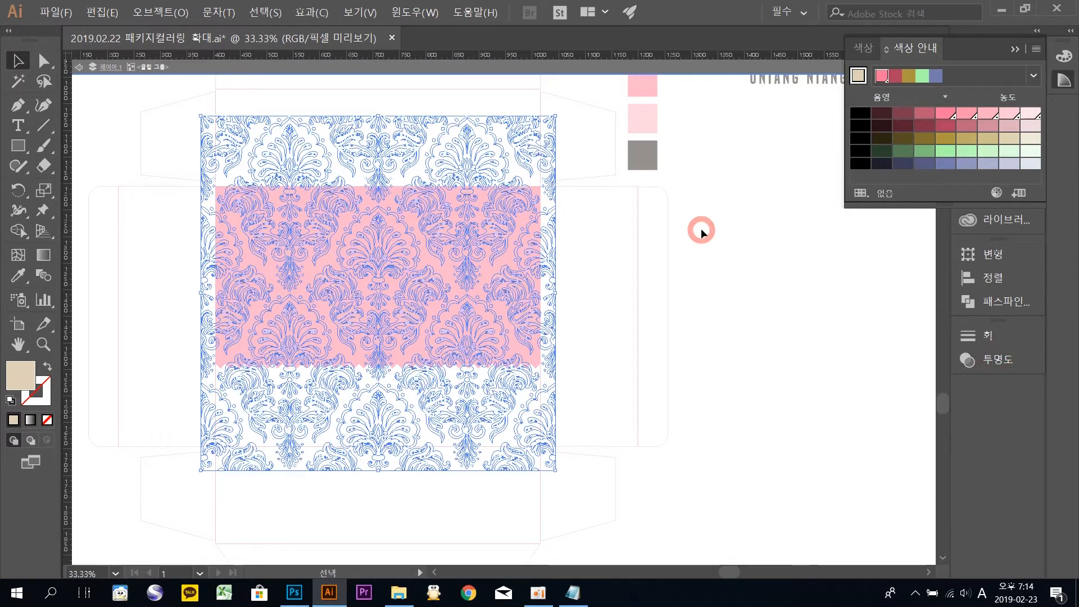
pyautogui.click(701, 228)
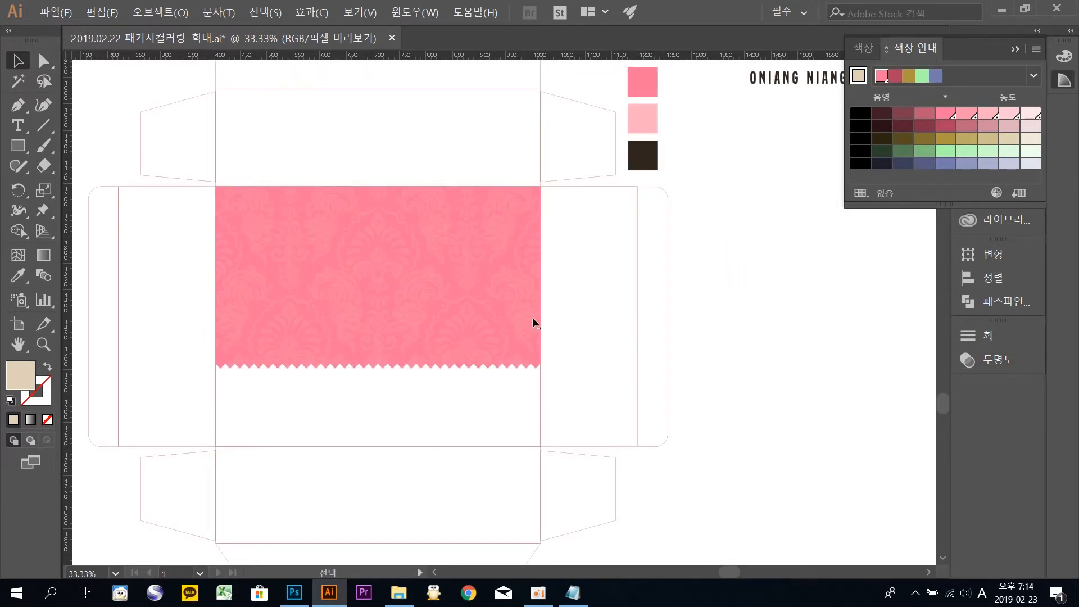
# Step: Inspect the faded damask pattern at 100% zoom along the pink panel's zigzag edge, and return to the overall layout
pyautogui.hotkey('ctrl', '1')
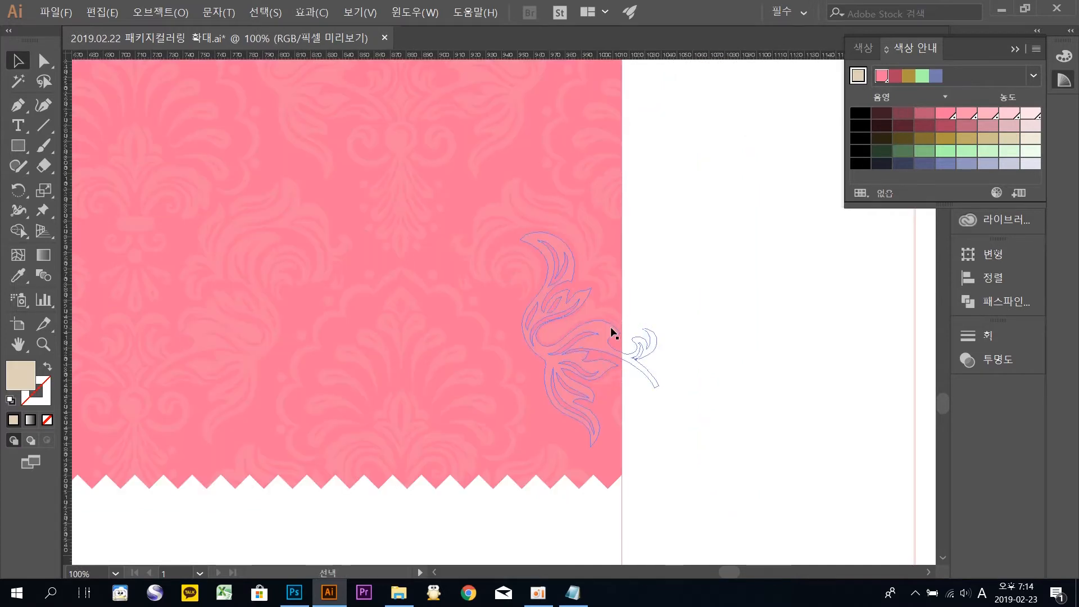
pyautogui.moveTo(175, 281); pyautogui.dragTo(358, 278)
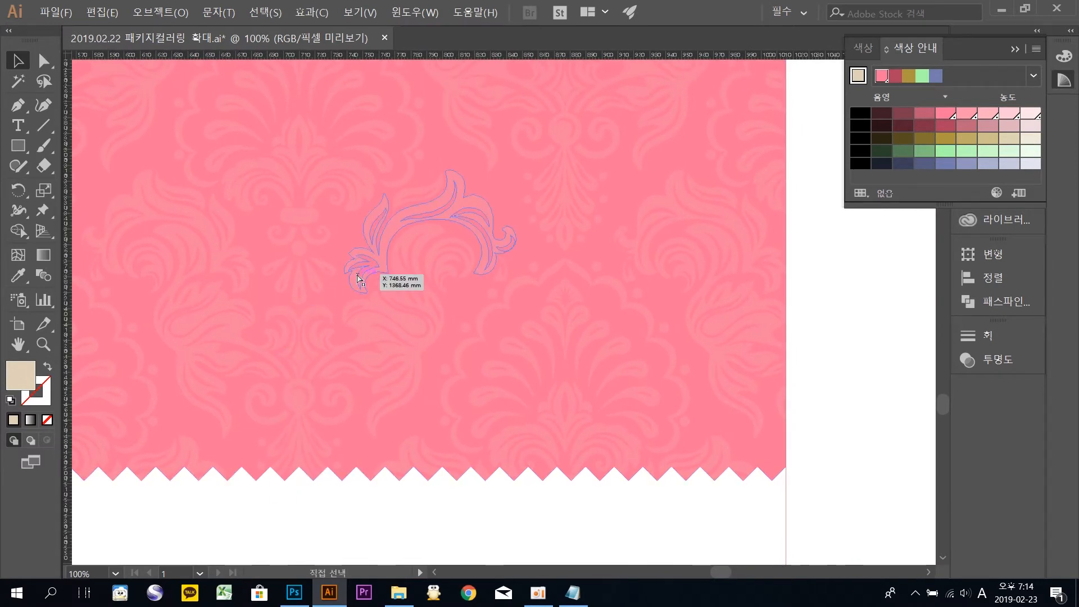
pyautogui.hotkey('ctrl', '-')
pyautogui.hotkey('ctrl', '-')
pyautogui.hotkey('ctrl', '-')
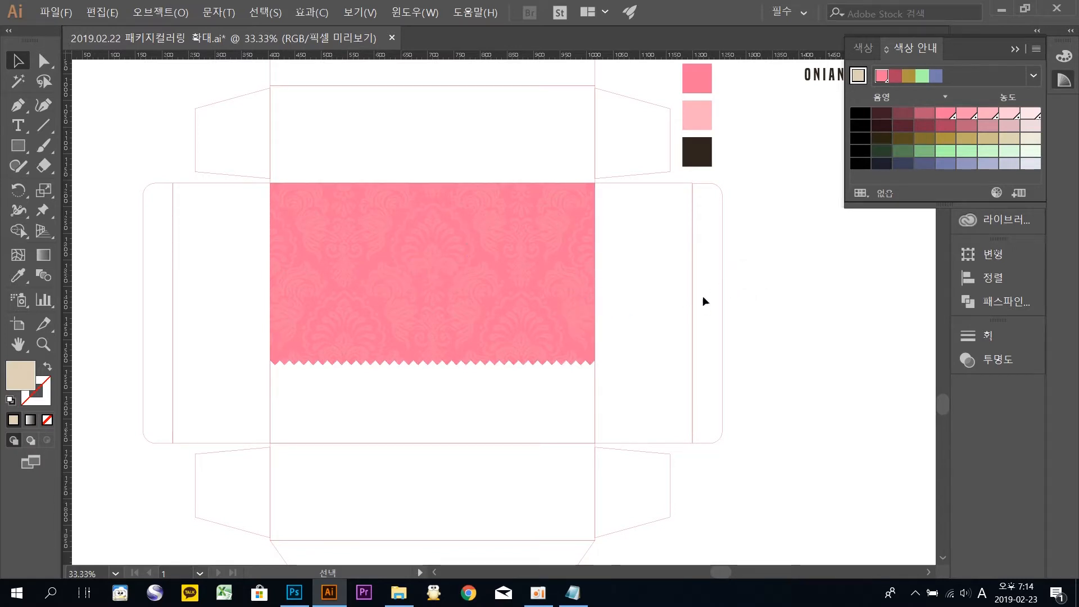
pyautogui.moveTo(683, 378); pyautogui.dragTo(645, 365)
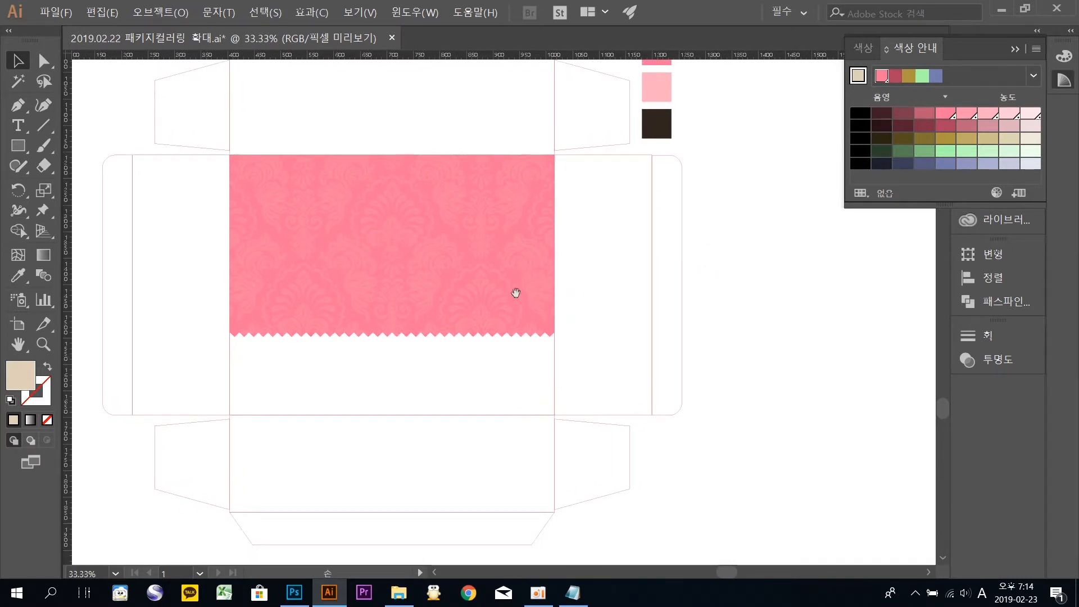
pyautogui.moveTo(452, 253); pyautogui.dragTo(543, 275)
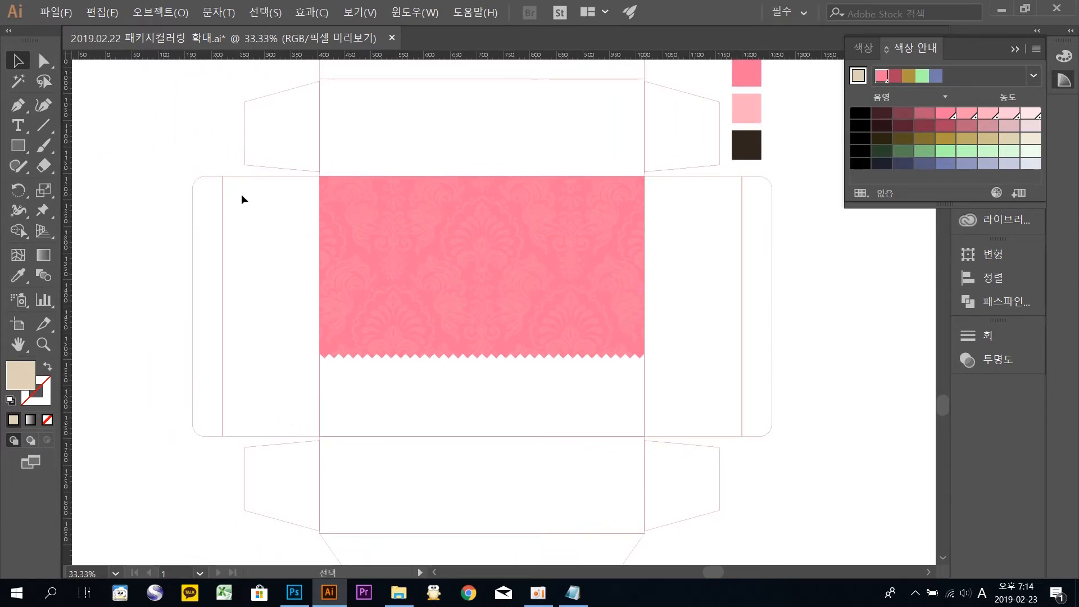
# Step: Draw a narrow rectangle spanning the full width of the left side panel along its top edge
pyautogui.hotkey('ctrl', '+')
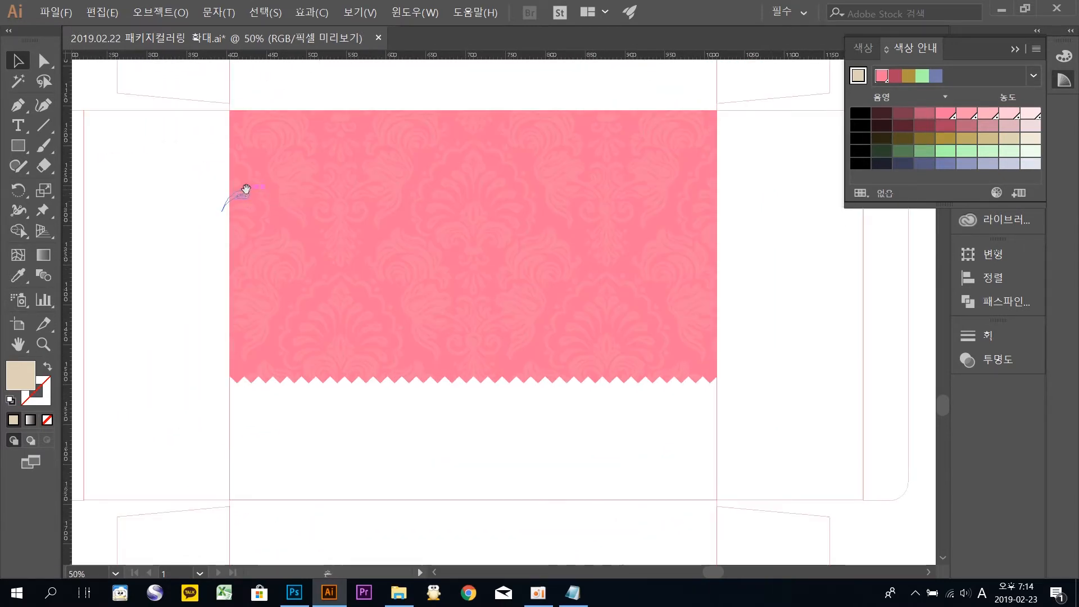
pyautogui.moveTo(245, 188); pyautogui.dragTo(349, 195)
pyautogui.click(23, 149)
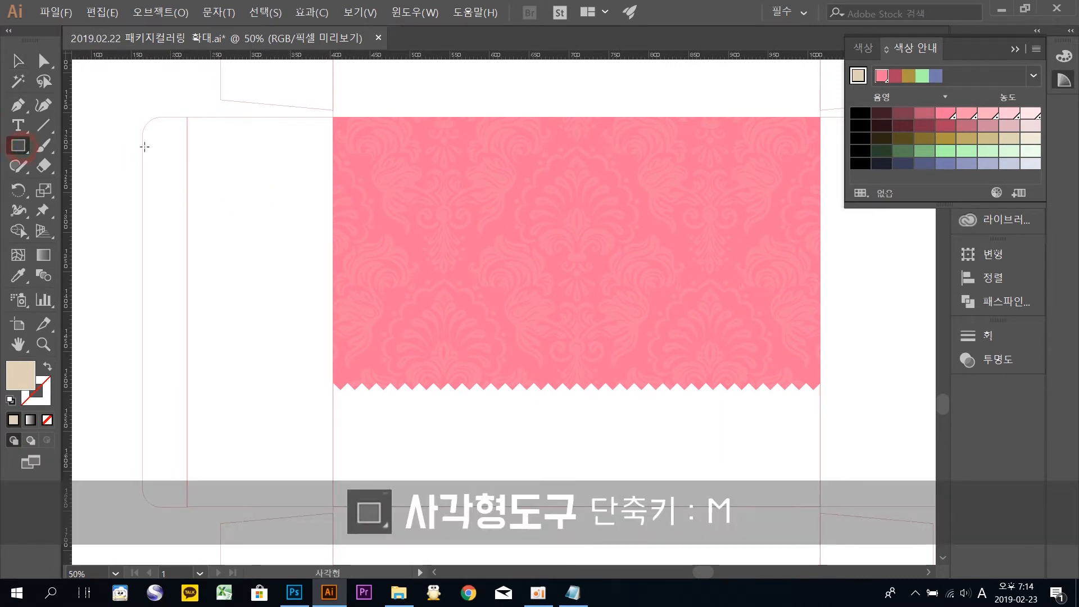
pyautogui.moveTo(188, 118); pyautogui.dragTo(332, 151)
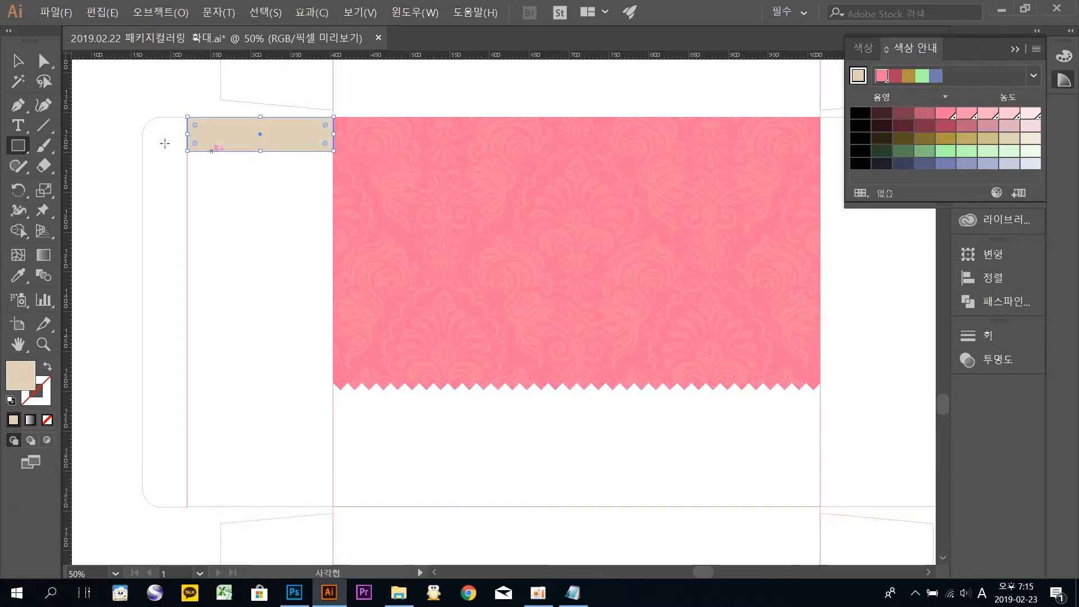
pyautogui.click(17, 59)
pyautogui.moveTo(454, 195)
pyautogui.mouseDown()
pyautogui.moveTo(444, 229)
pyautogui.moveTo(455, 211)
pyautogui.mouseUp()
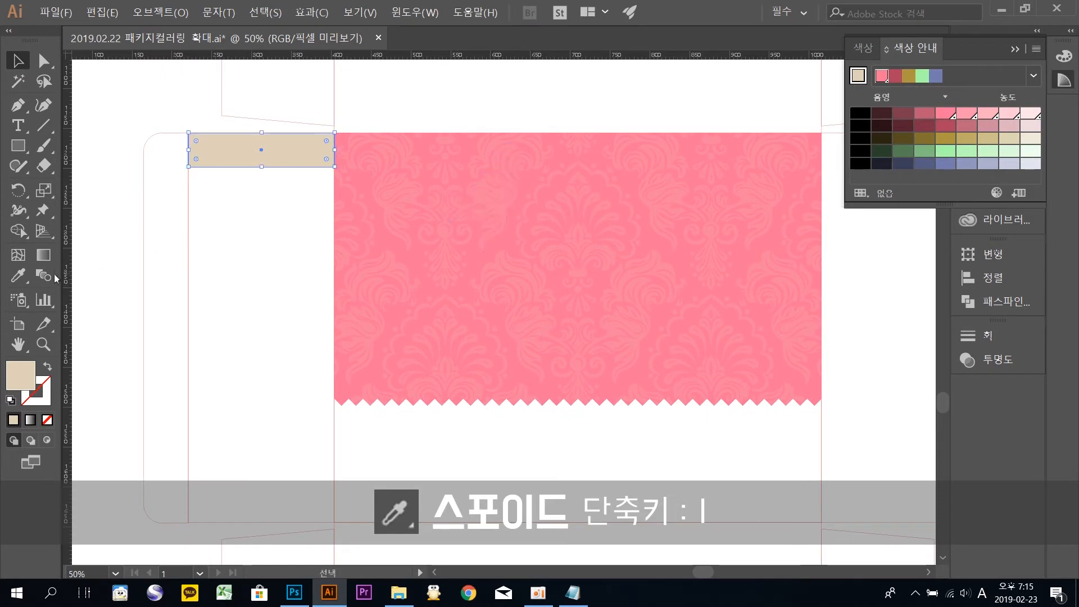
# Step: Fill the narrow side-panel rectangle with the main panel's pink using the Eyedropper
pyautogui.click(22, 276)
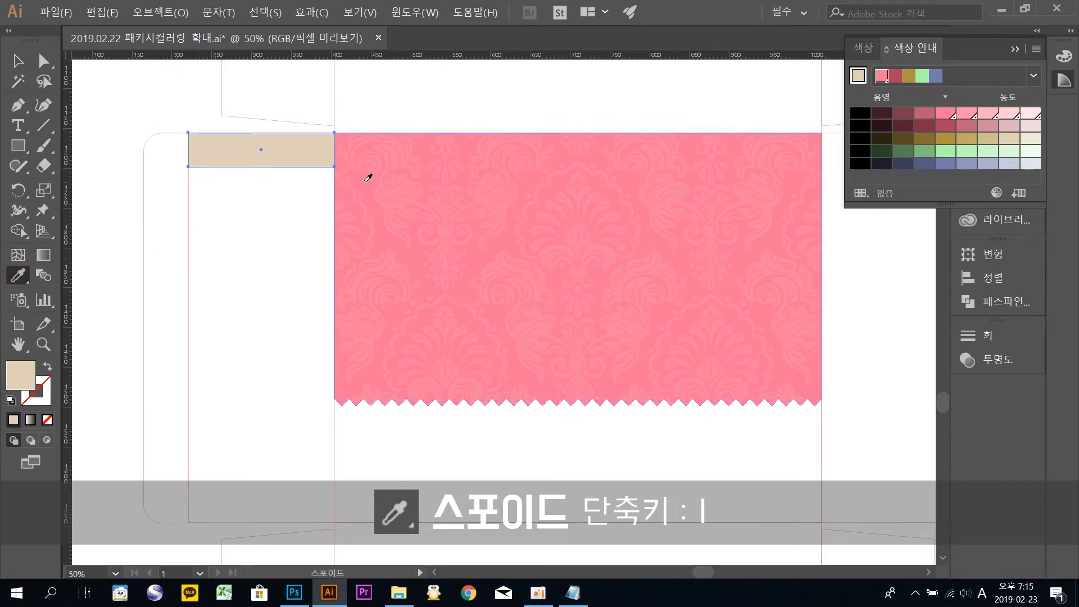
pyautogui.click(364, 178)
pyautogui.click(17, 61)
pyautogui.click(16, 61)
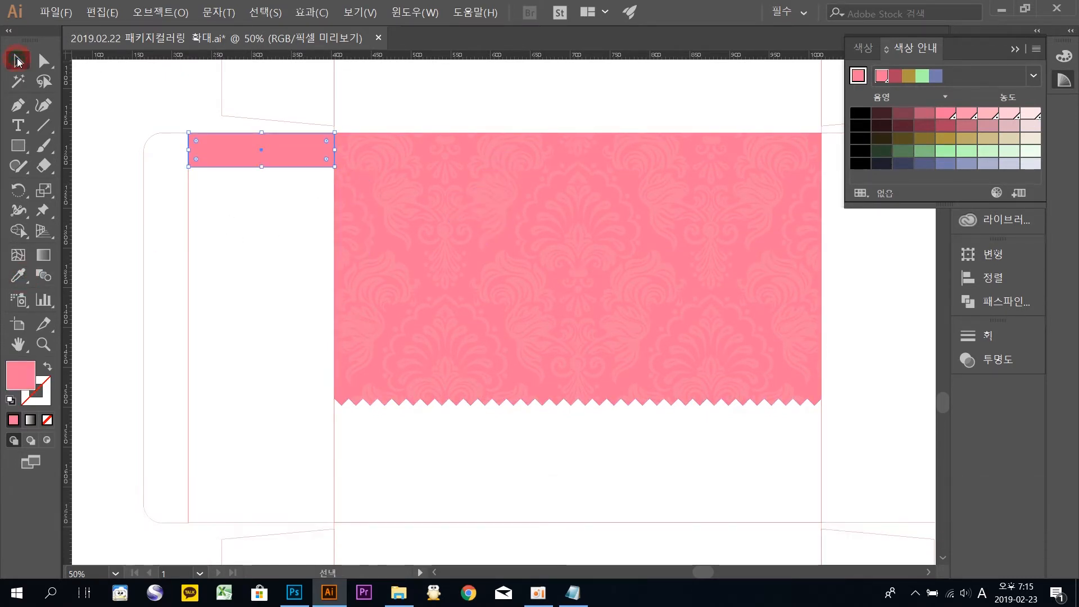
# Step: Duplicate the pink stripe directly below itself and fill the copy with the light pink swatch colour
pyautogui.click(136, 82)
pyautogui.moveTo(305, 153); pyautogui.dragTo(313, 192)
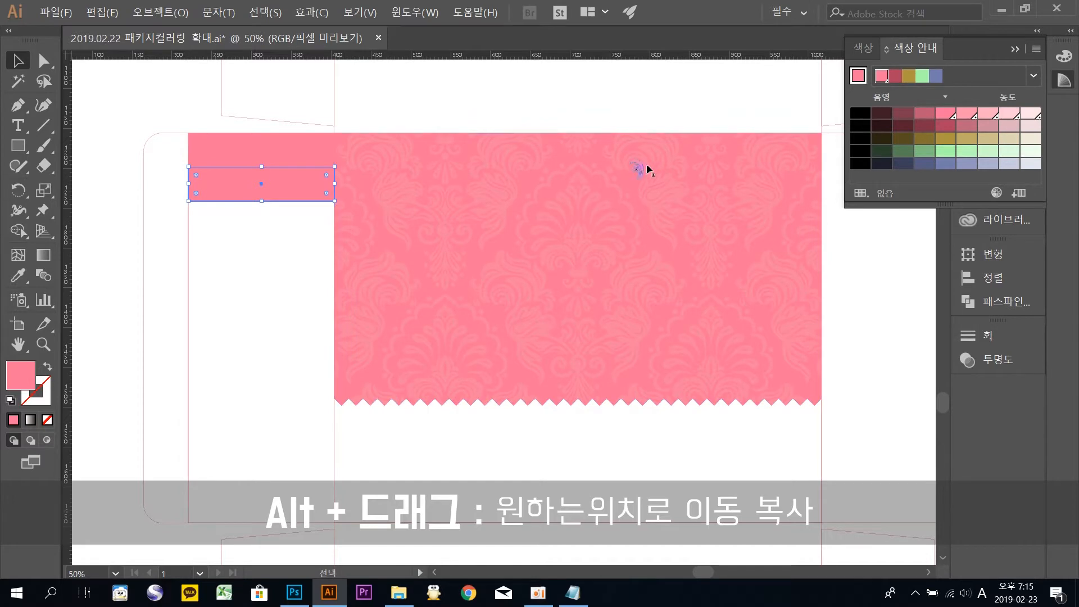
pyautogui.moveTo(645, 161); pyautogui.dragTo(344, 324)
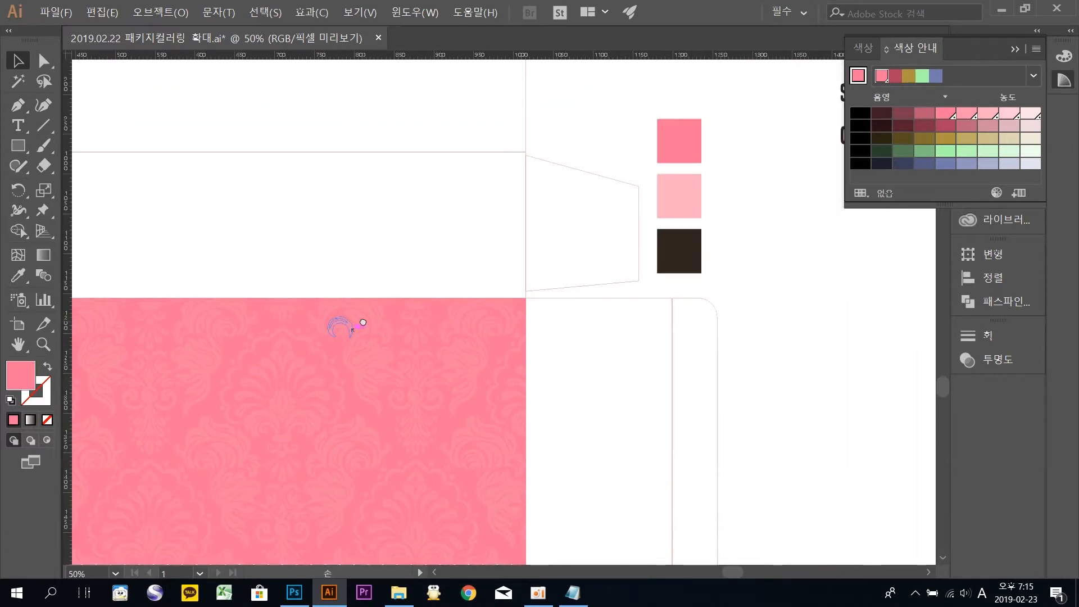
pyautogui.click(18, 274)
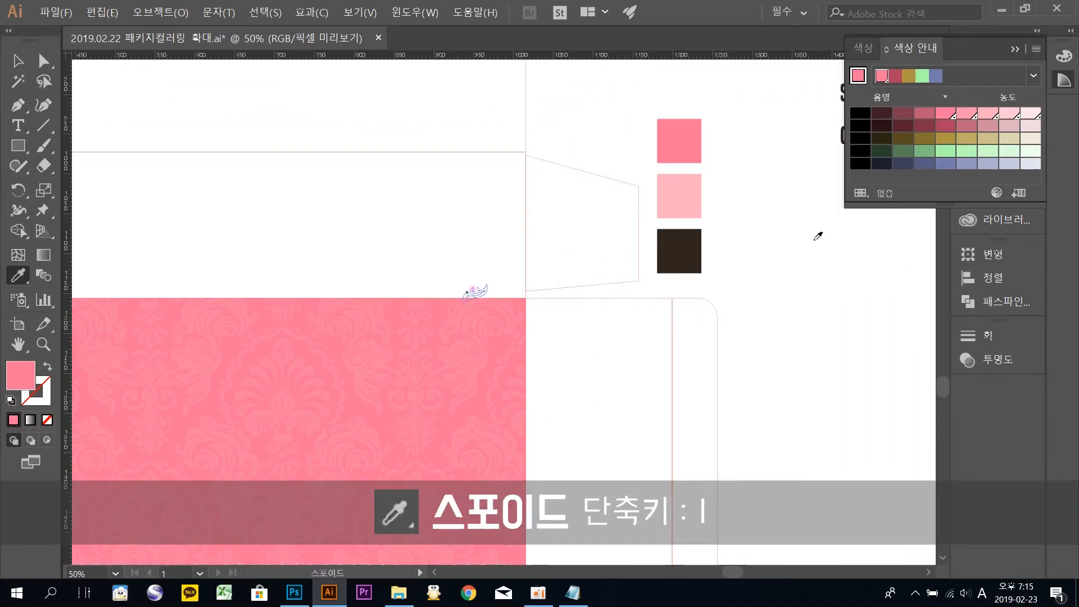
pyautogui.click(681, 187)
pyautogui.click(18, 61)
pyautogui.moveTo(294, 260); pyautogui.dragTo(629, 128)
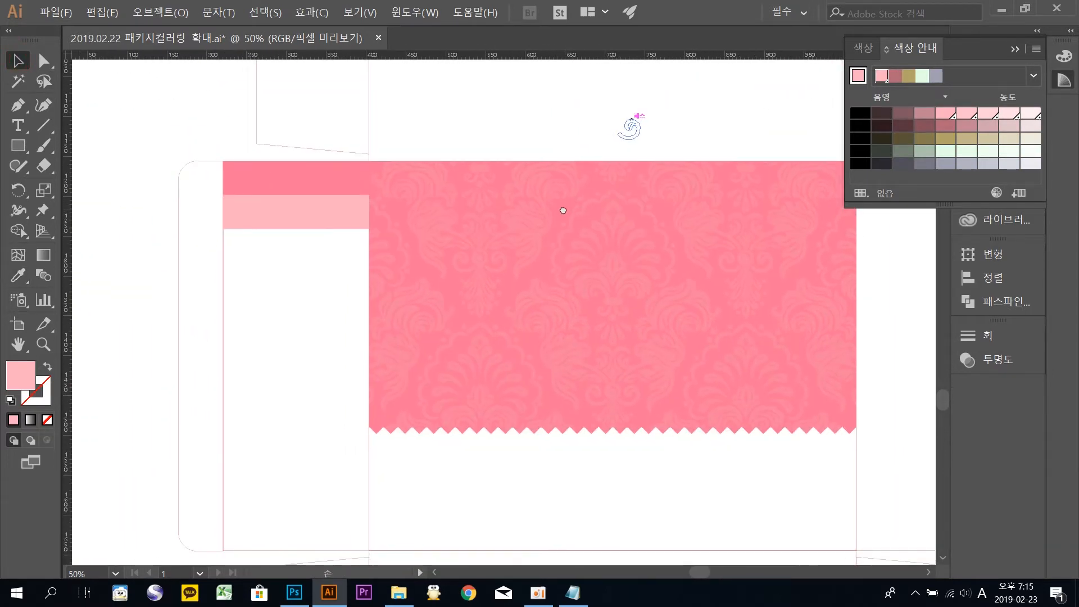
# Step: Duplicate the pink and light pink stripe pair directly below, and repeat the copy four more times down the left side panel
pyautogui.click(263, 186)
pyautogui.click(304, 219)
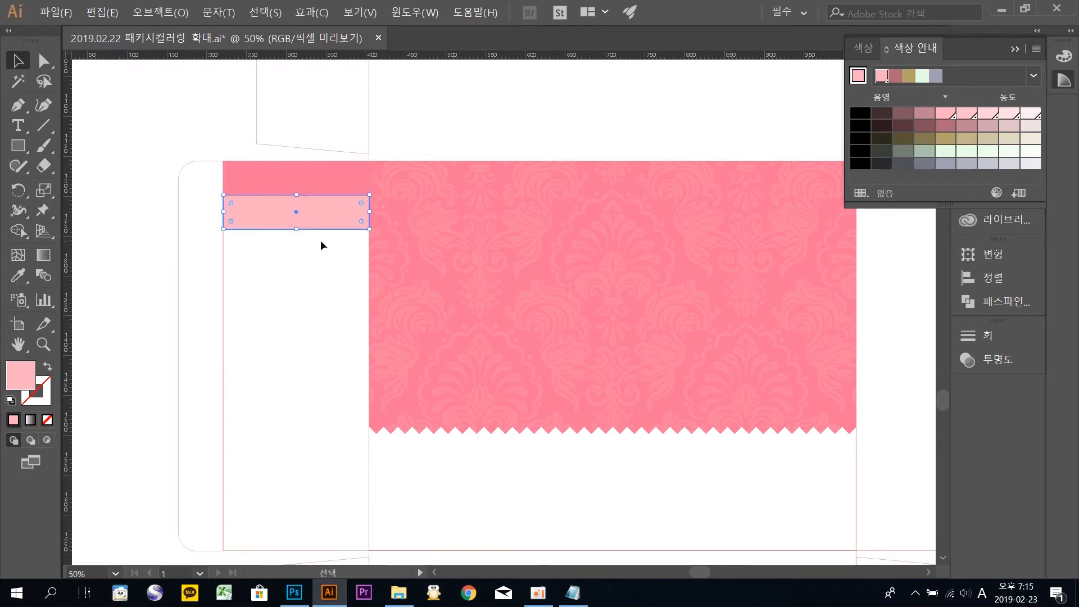
pyautogui.moveTo(321, 241); pyautogui.dragTo(303, 197)
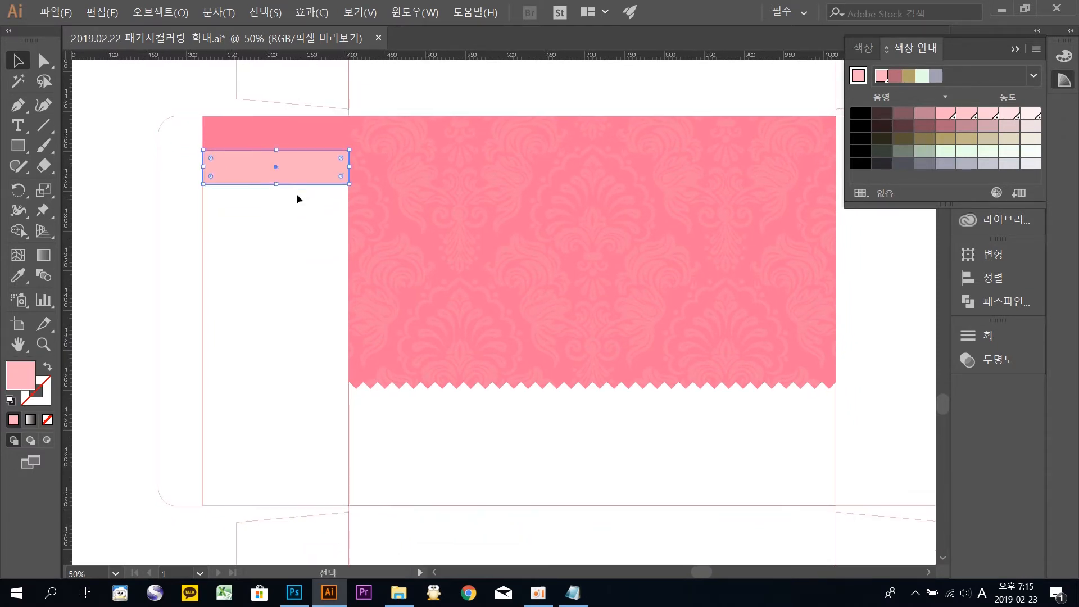
pyautogui.keyDown('shift'); pyautogui.click(292, 131); pyautogui.keyUp('shift')
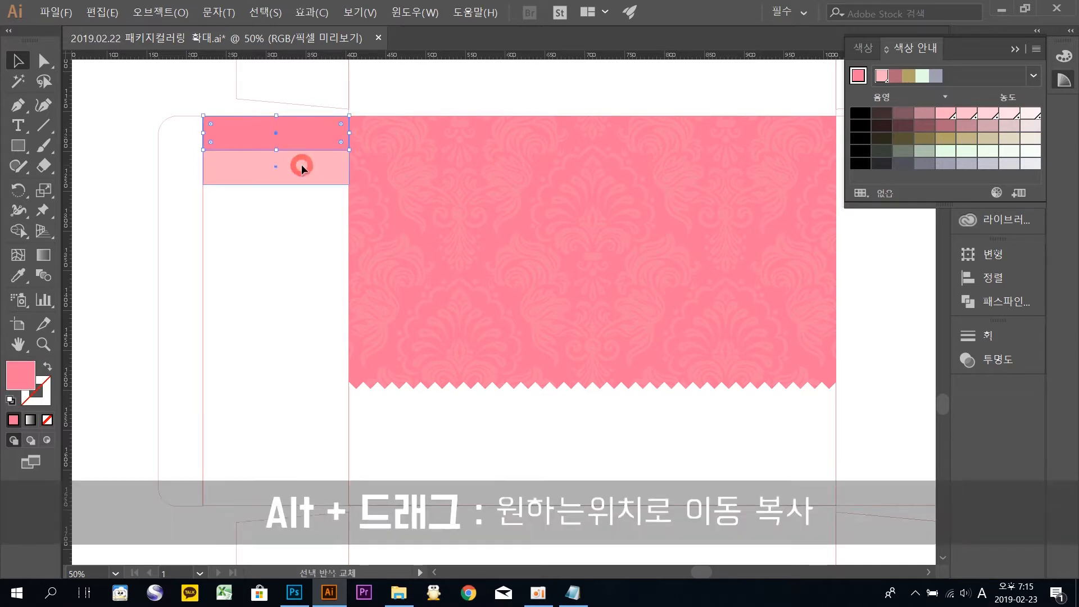
pyautogui.moveTo(315, 135); pyautogui.dragTo(314, 205)
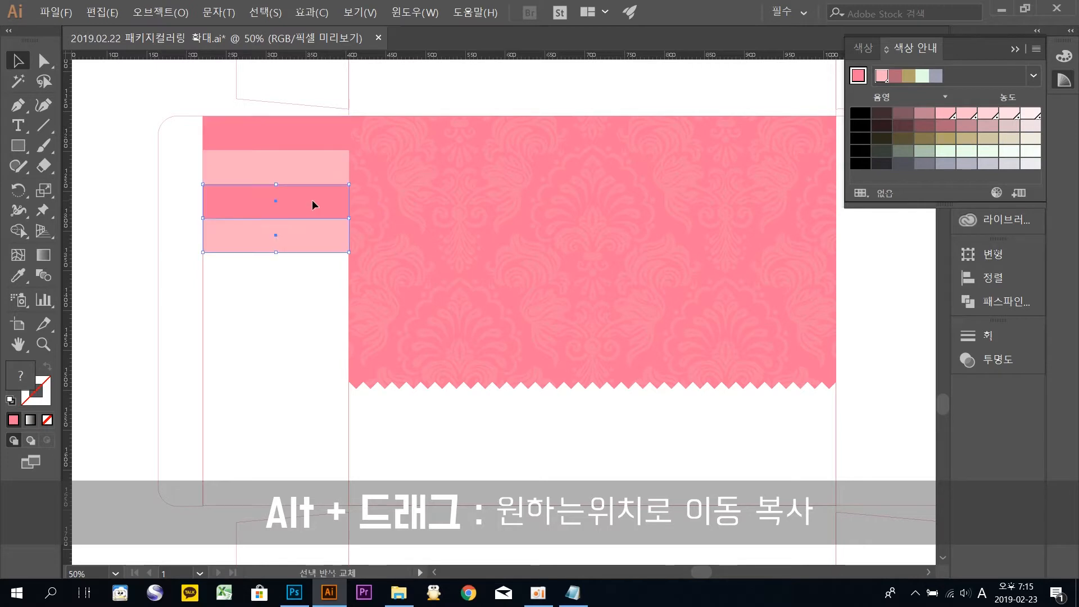
pyautogui.hotkey('ctrl', 'd')
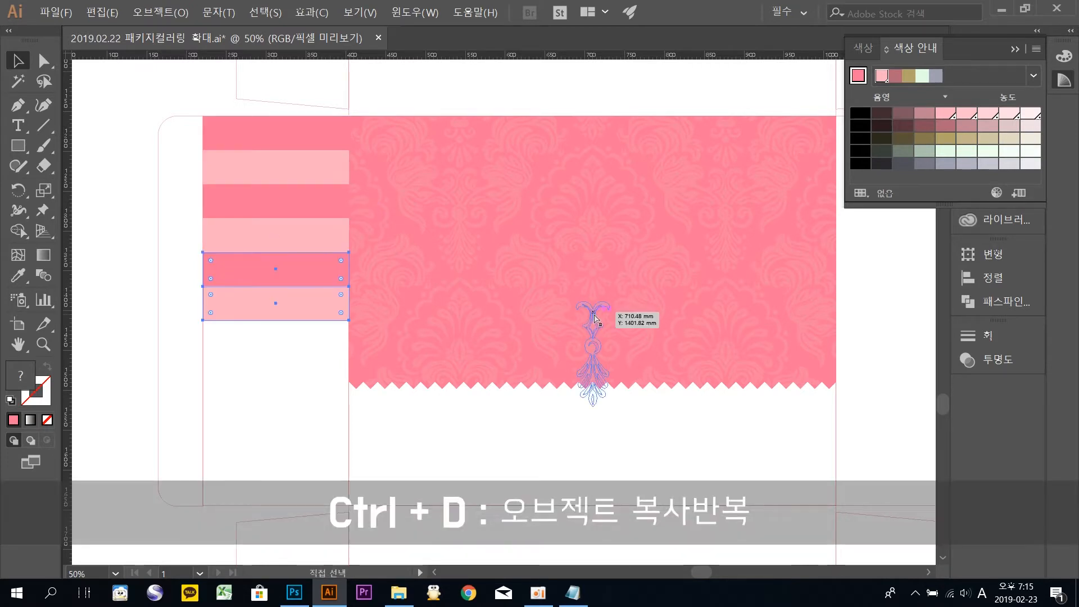
pyautogui.hotkey('ctrl', 'd')
pyautogui.hotkey('ctrl', 'd')
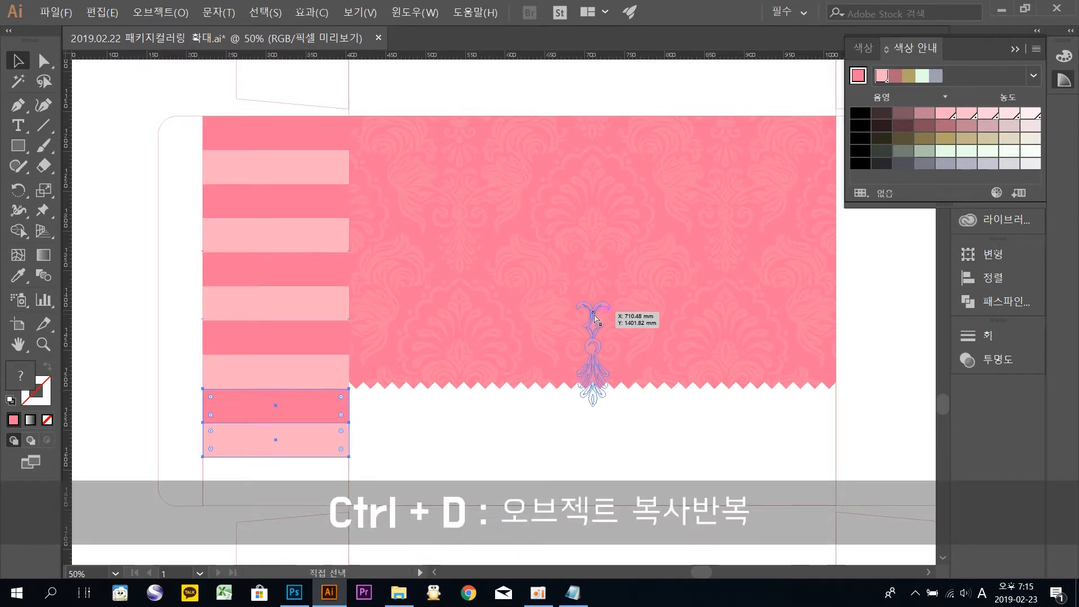
pyautogui.hotkey('ctrl', 'd')
# Step: Select all the stripes and squash them vertically to end at the left side panel's bottom edge
pyautogui.scroll(-2, 378, 427)
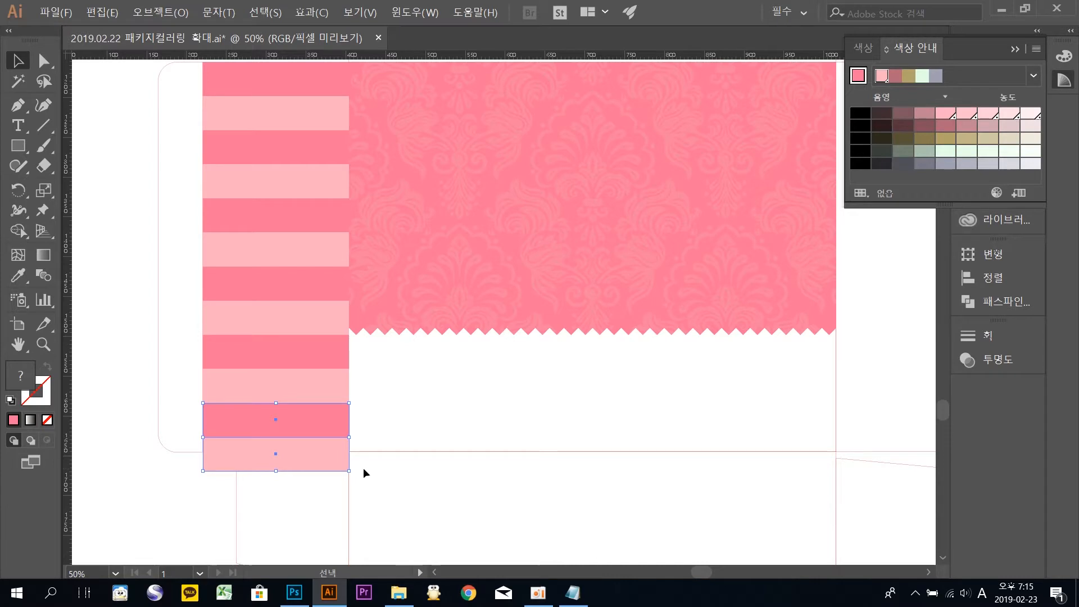
pyautogui.moveTo(386, 419); pyautogui.dragTo(411, 471)
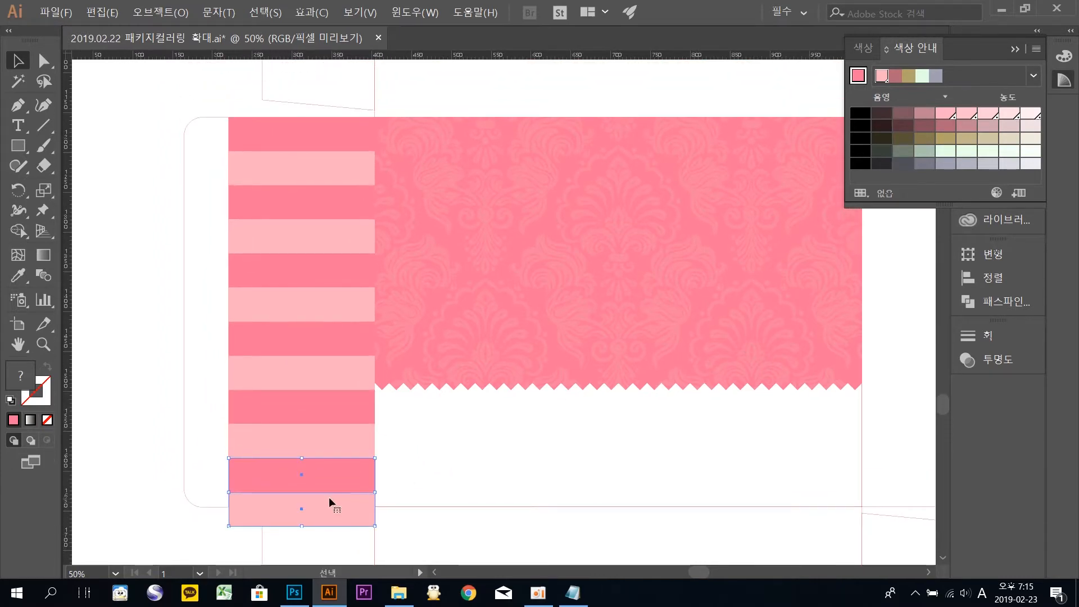
pyautogui.moveTo(217, 108); pyautogui.dragTo(421, 542)
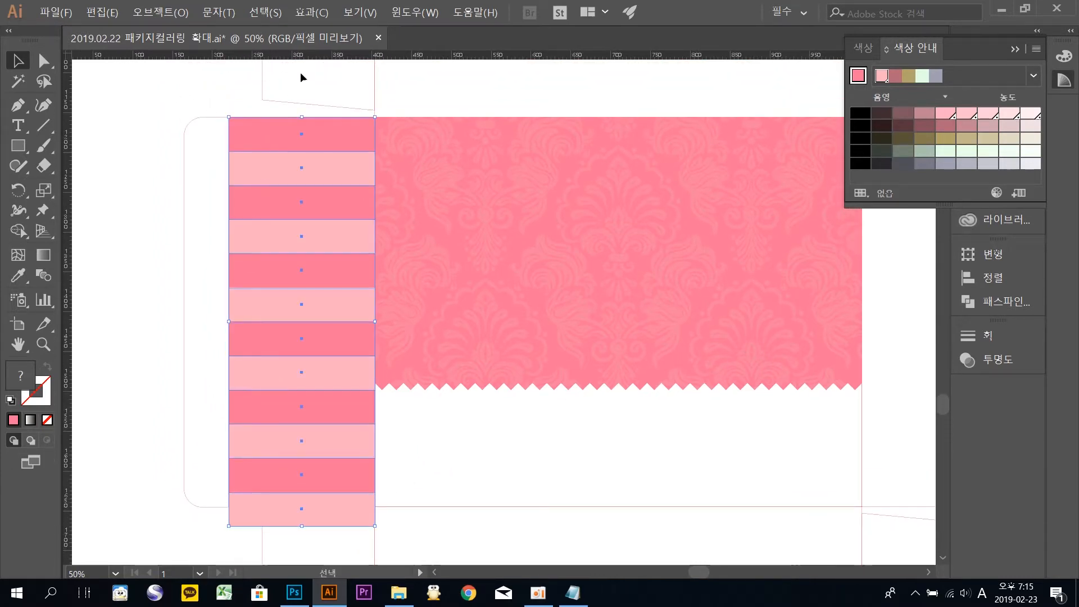
pyautogui.moveTo(301, 526); pyautogui.dragTo(300, 506)
pyautogui.click(153, 264)
pyautogui.press('space')
pyautogui.moveTo(500, 298); pyautogui.dragTo(390, 292)
pyautogui.hotkey('ctrl', '-')
pyautogui.moveTo(392, 294); pyautogui.dragTo(301, 318)
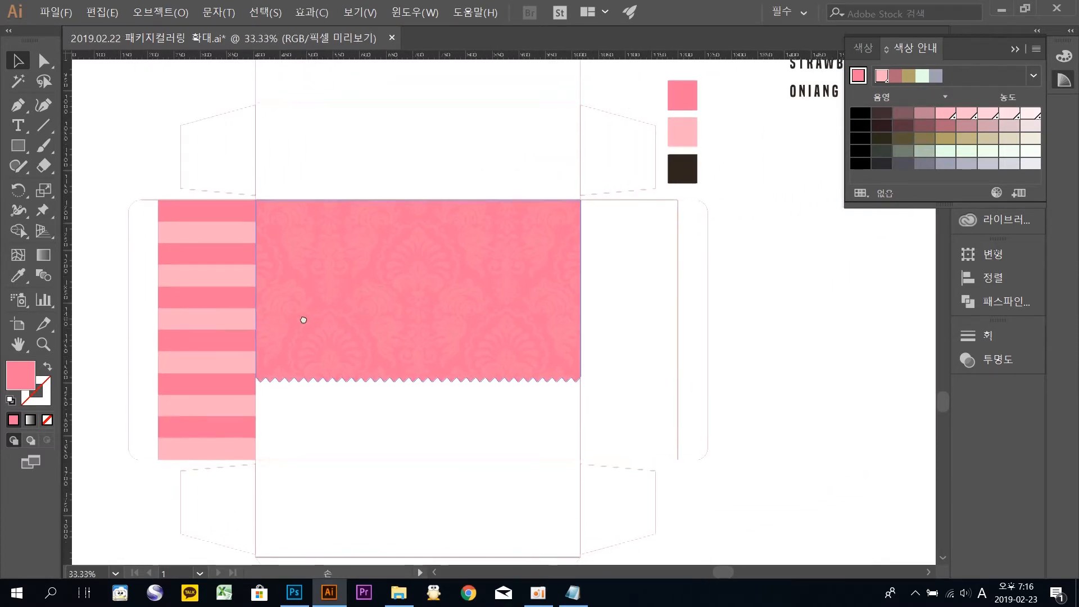
# Step: Duplicate the left side panel's full set of pink stripes onto the right side panel
pyautogui.moveTo(161, 154); pyautogui.dragTo(208, 498)
pyautogui.moveTo(181, 319); pyautogui.dragTo(604, 349)
pyautogui.scroll(-3, 647, 329)
pyautogui.click(751, 447)
pyautogui.click(633, 366)
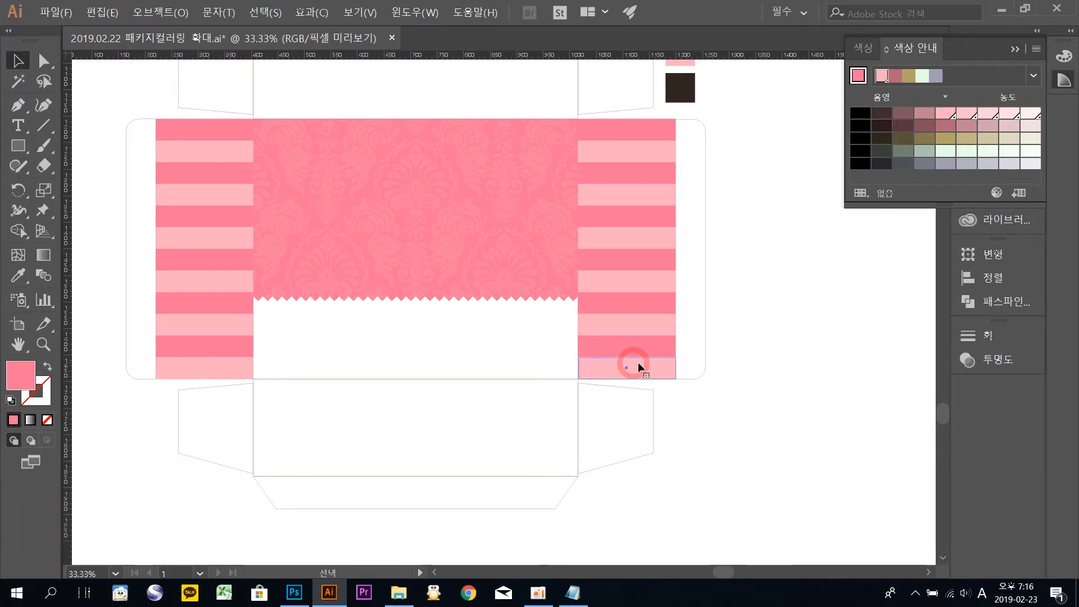
# Step: Duplicate the right side panel's stripes, rotate the copy to vertical and align it with the left edge of the panel below the main panel
pyautogui.moveTo(696, 399); pyautogui.dragTo(642, 128)
pyautogui.moveTo(655, 350); pyautogui.dragTo(664, 445)
pyautogui.moveTo(683, 483); pyautogui.dragTo(458, 434)
pyautogui.moveTo(632, 360); pyautogui.dragTo(386, 437)
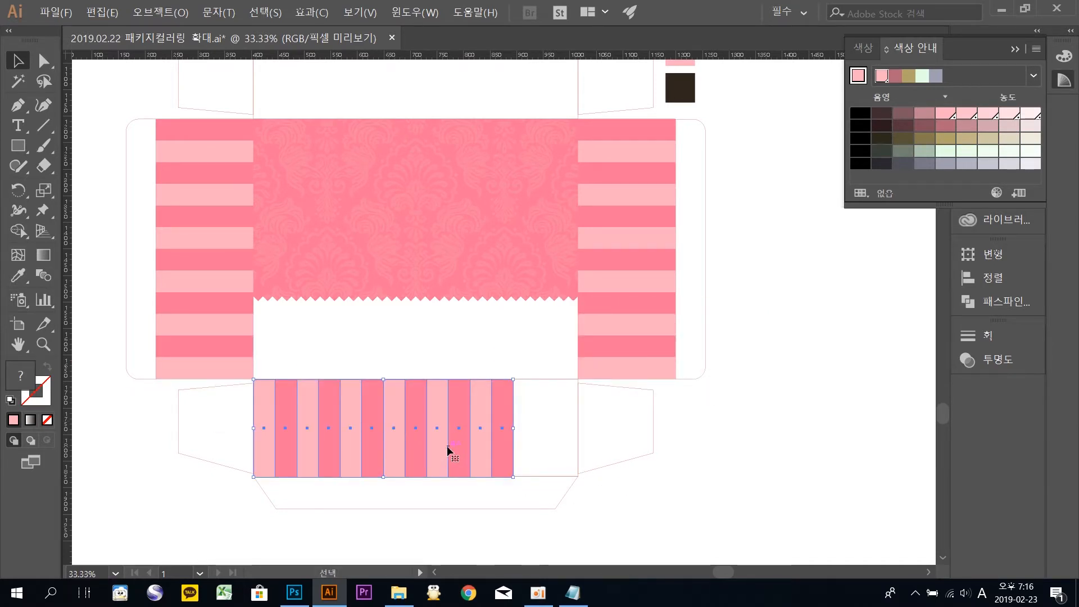
pyautogui.hotkey('ctrl', '+')
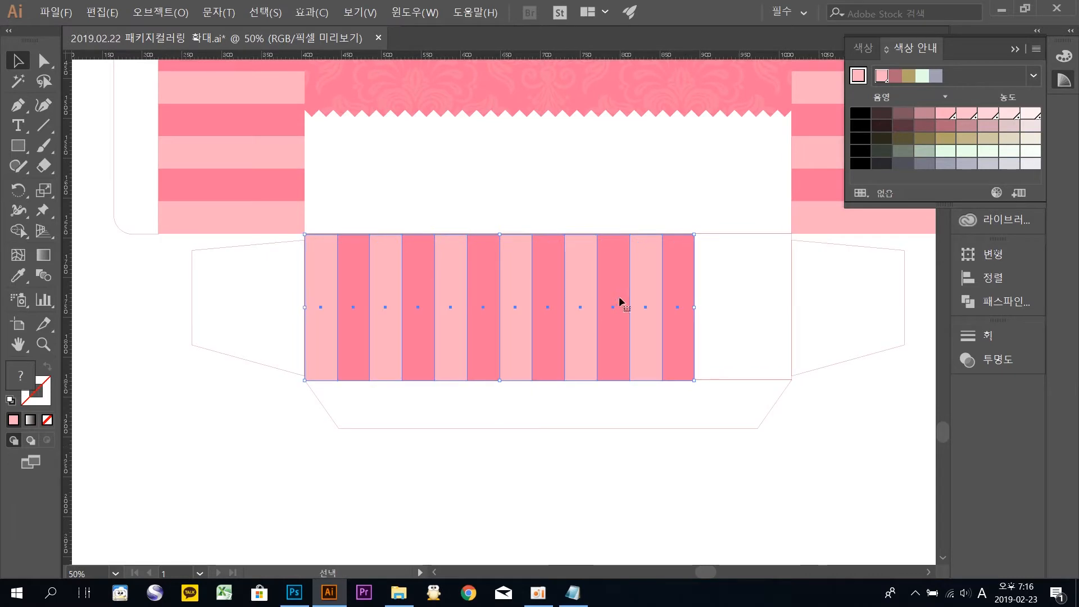
pyautogui.hscroll(5, 621, 301)
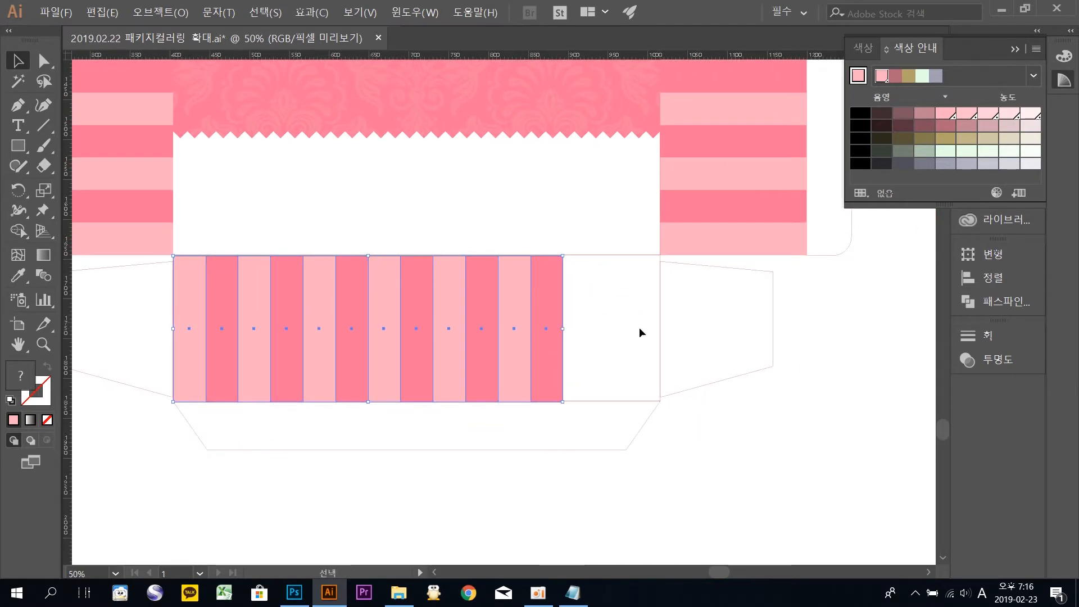
pyautogui.press('Up')
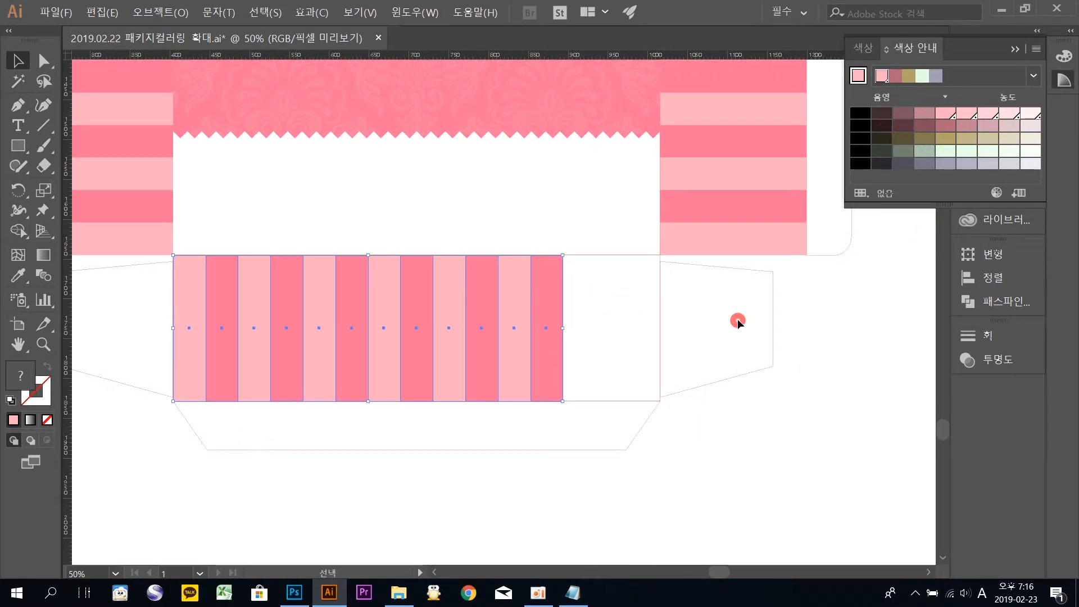
pyautogui.click(638, 339)
# Step: Extend the vertical stripes across the lower panel by duplicating the last four alongside, and delete the stripe overhanging the panel edge
pyautogui.click(542, 317)
pyautogui.click(538, 309)
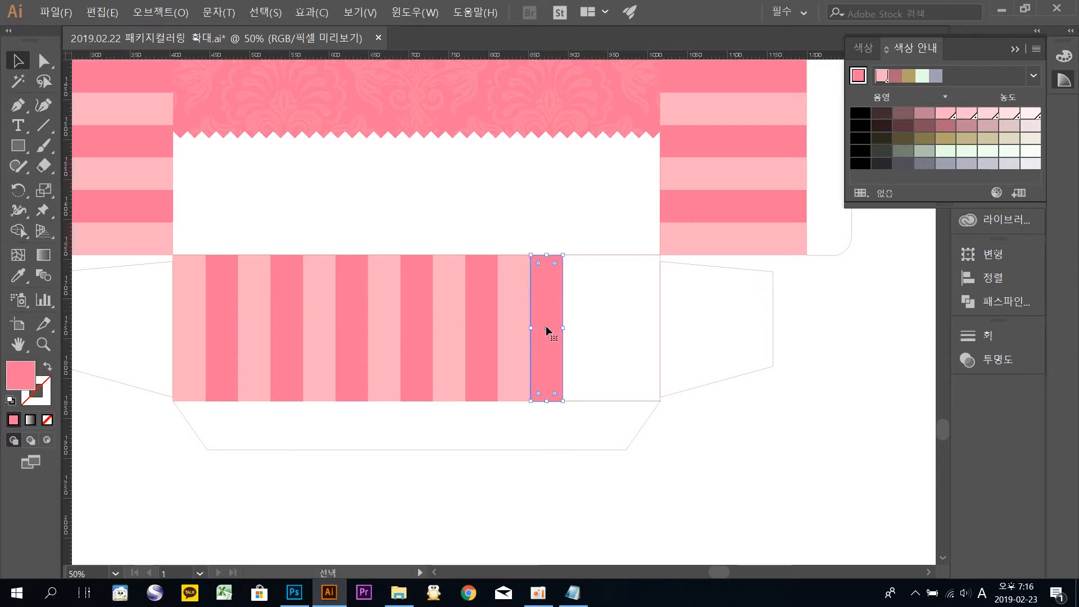
pyautogui.keyDown('shift'); pyautogui.click(516, 309); pyautogui.keyUp('shift')
pyautogui.keyDown('shift'); pyautogui.click(482, 312); pyautogui.keyUp('shift')
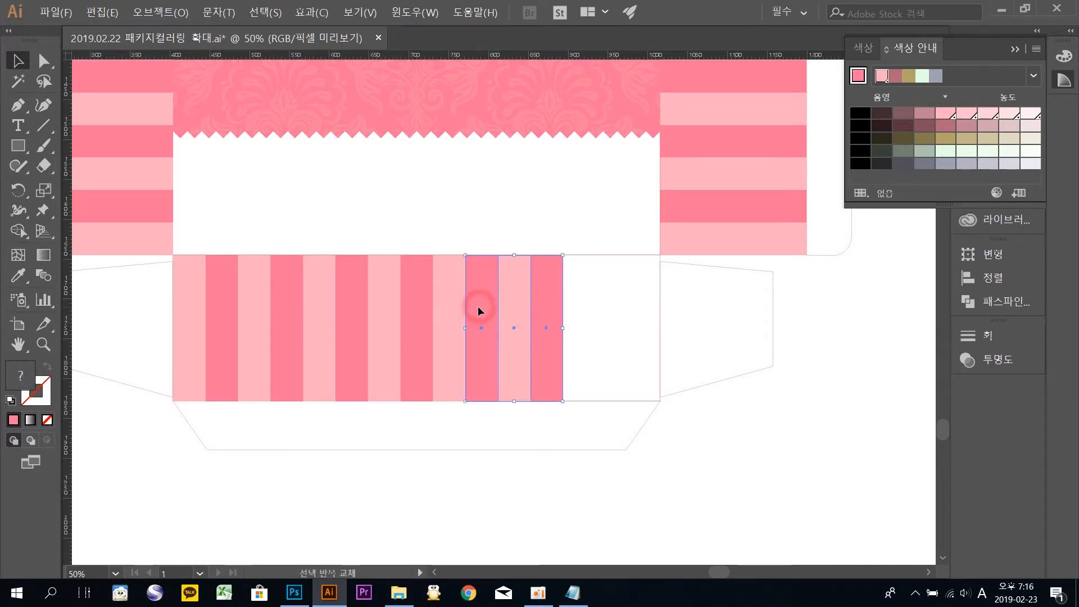
pyautogui.keyDown('shift'); pyautogui.click(450, 309); pyautogui.keyUp('shift')
pyautogui.moveTo(477, 308); pyautogui.dragTo(607, 331)
pyautogui.press('Left')
pyautogui.click(704, 332)
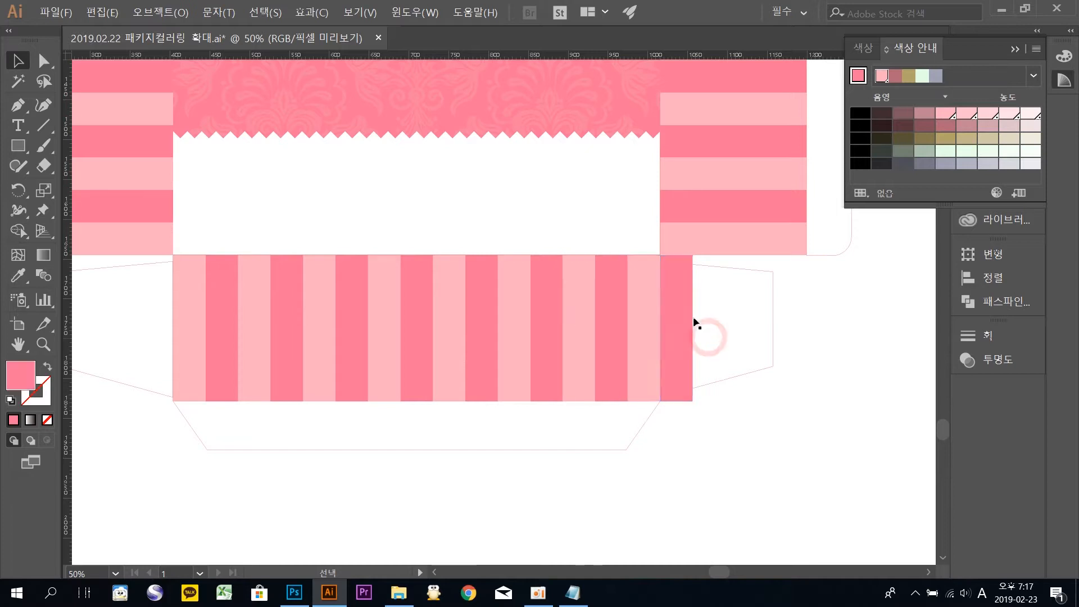
pyautogui.click(681, 292)
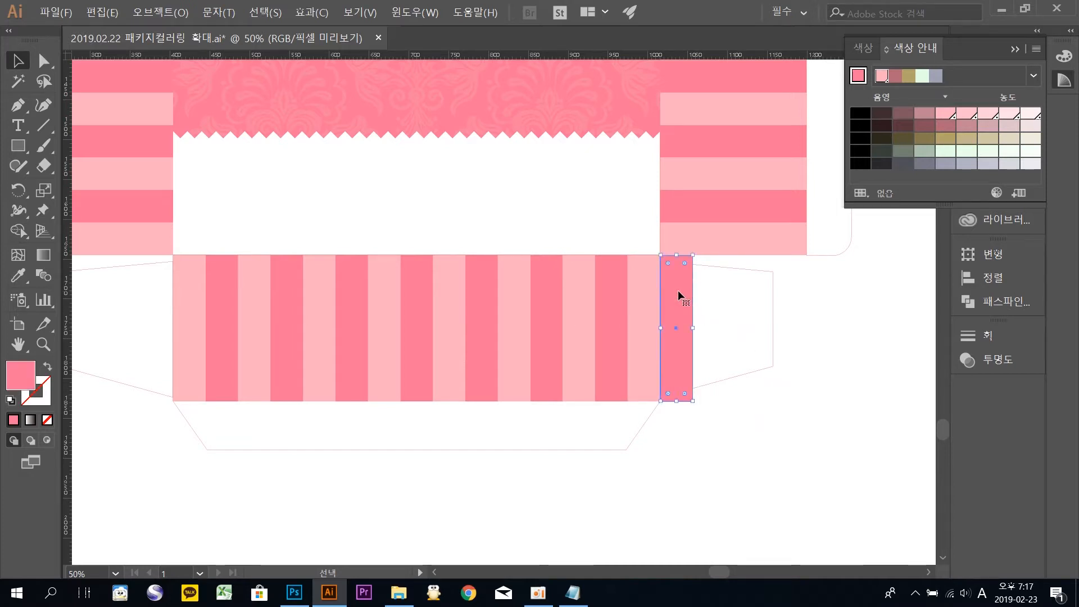
pyautogui.press('Delete')
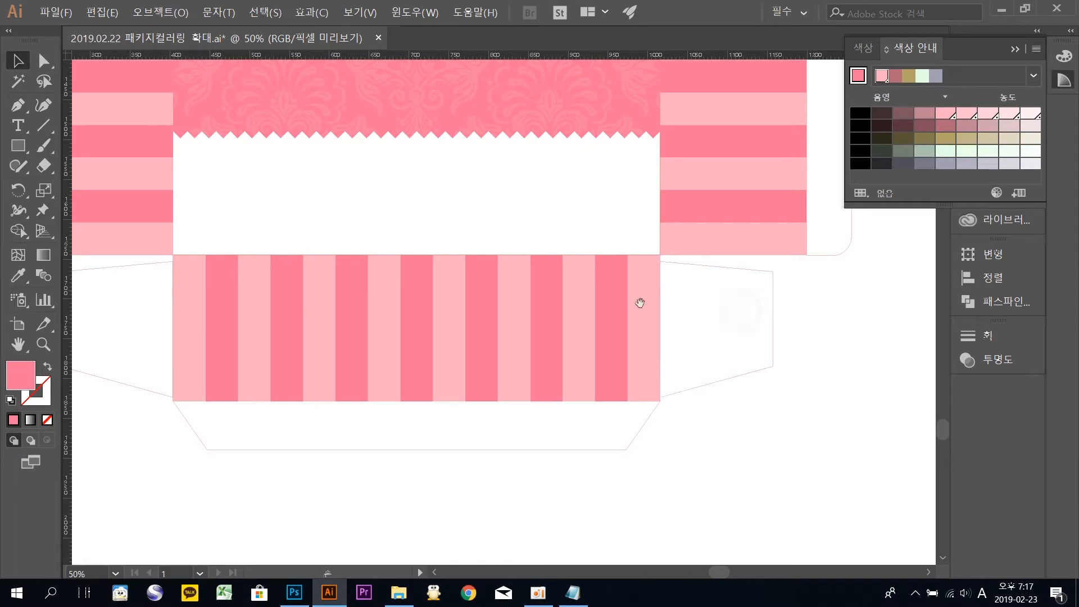
# Step: Draw a pink rectangle exactly covering the narrow panel directly above the damask panel
pyautogui.moveTo(585, 217); pyautogui.dragTo(633, 433)
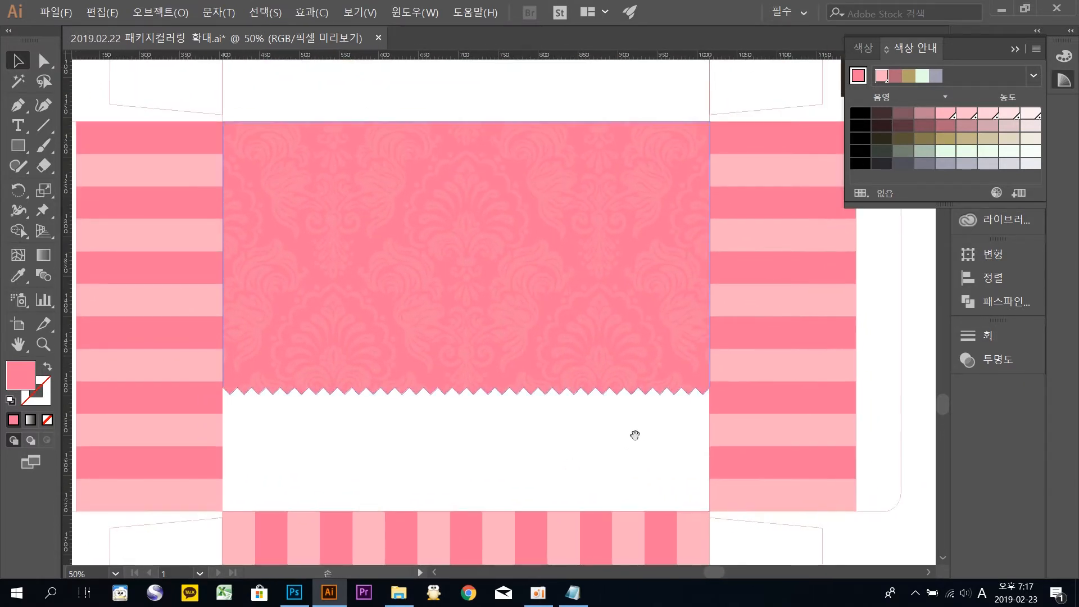
pyautogui.moveTo(583, 171); pyautogui.dragTo(572, 351)
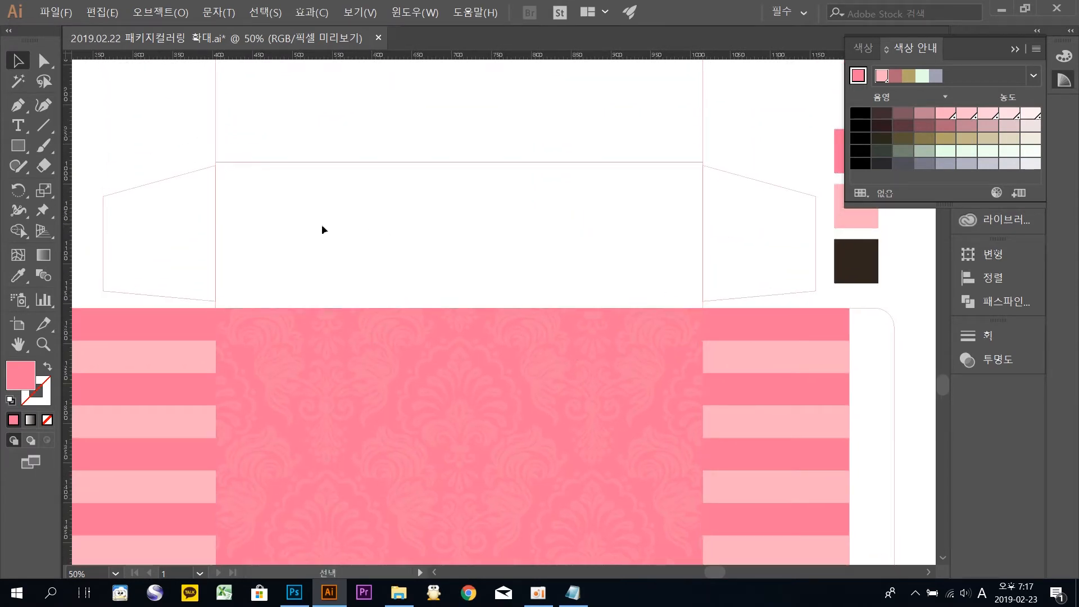
pyautogui.click(19, 146)
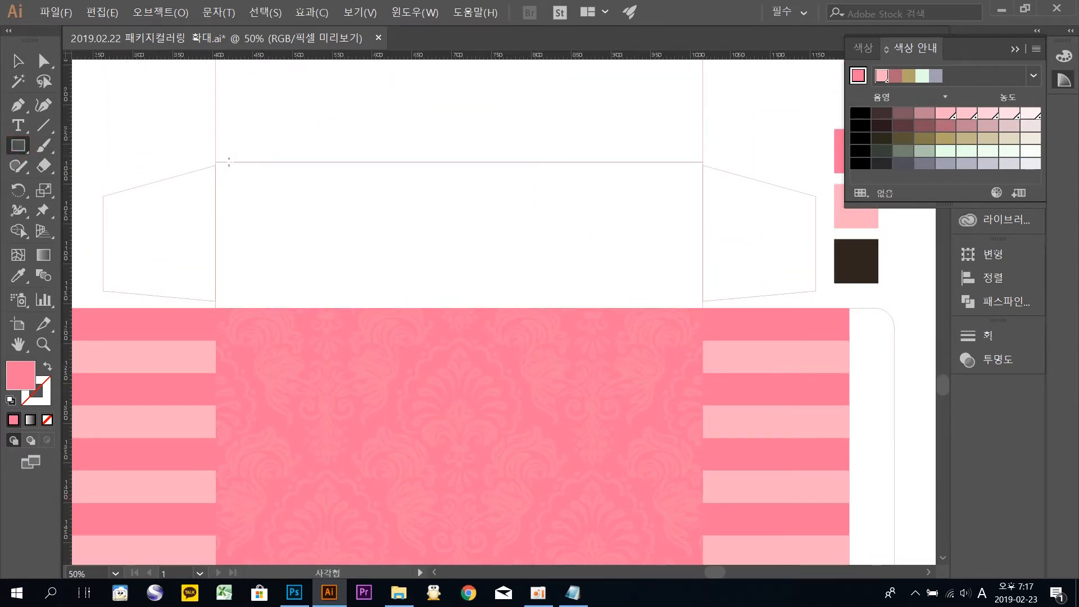
pyautogui.moveTo(215, 162); pyautogui.dragTo(702, 308)
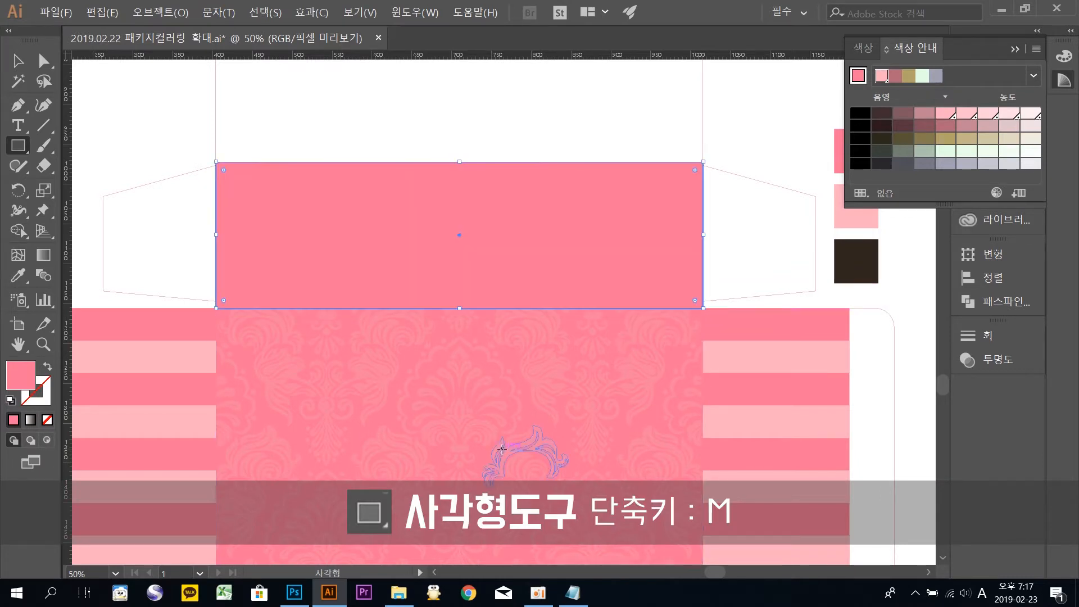
# Step: Draw a pink rectangle exactly covering the large uppermost panel of the package layout
pyautogui.moveTo(500, 448); pyautogui.dragTo(519, 229)
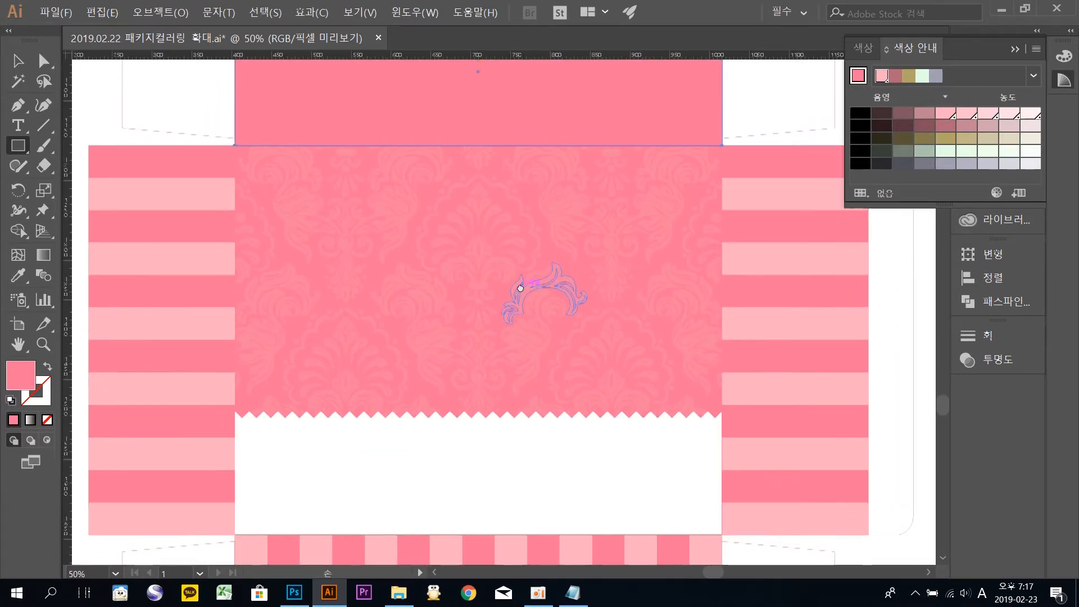
pyautogui.hotkey('ctrl', '-')
pyautogui.moveTo(529, 255); pyautogui.dragTo(457, 386)
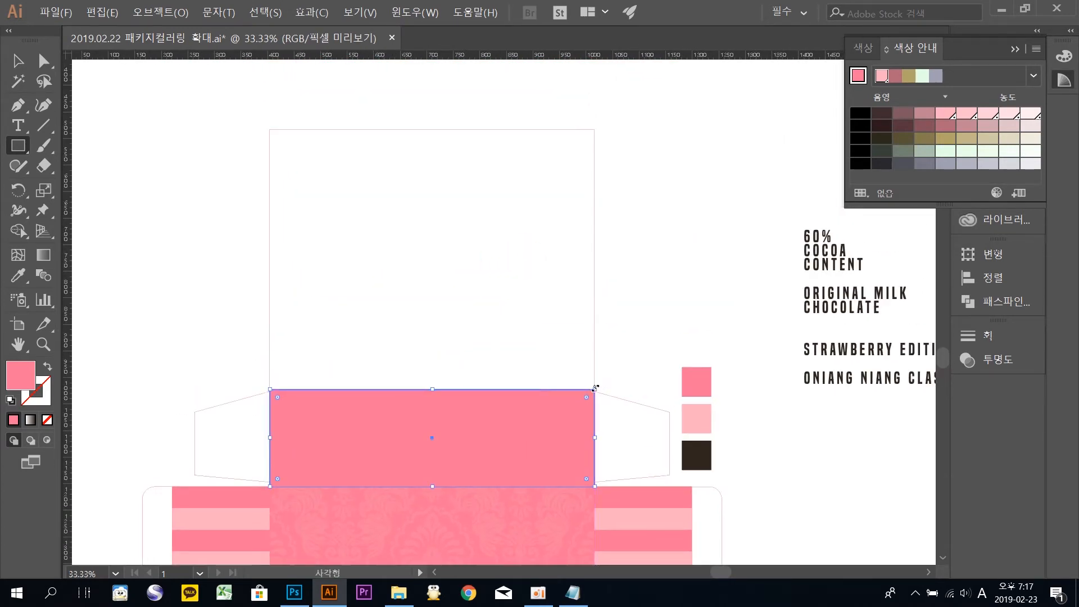
pyautogui.moveTo(269, 129); pyautogui.dragTo(594, 389)
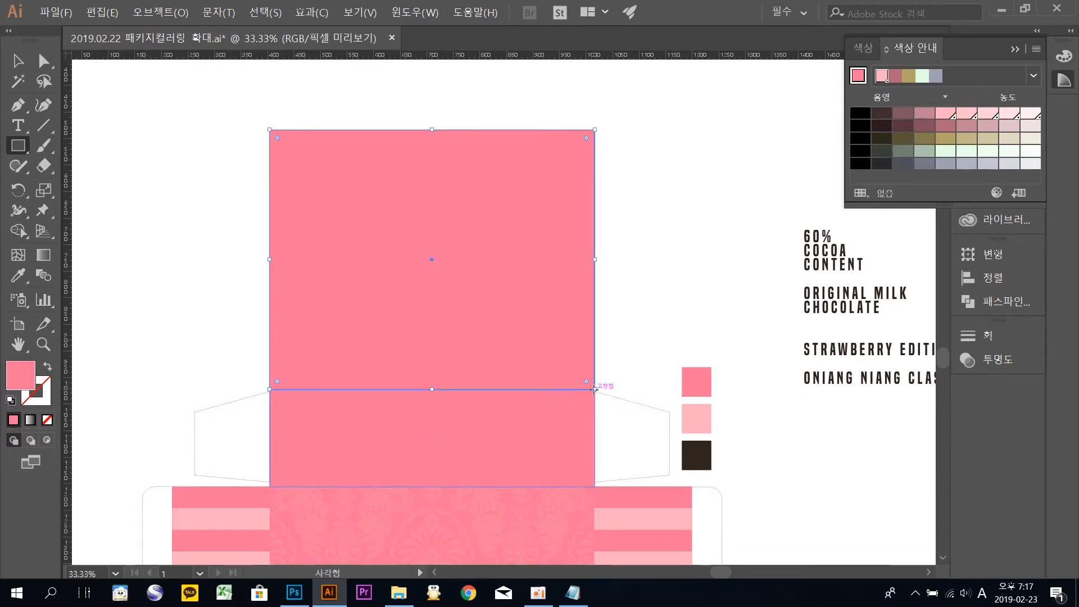
pyautogui.click(18, 60)
pyautogui.click(191, 129)
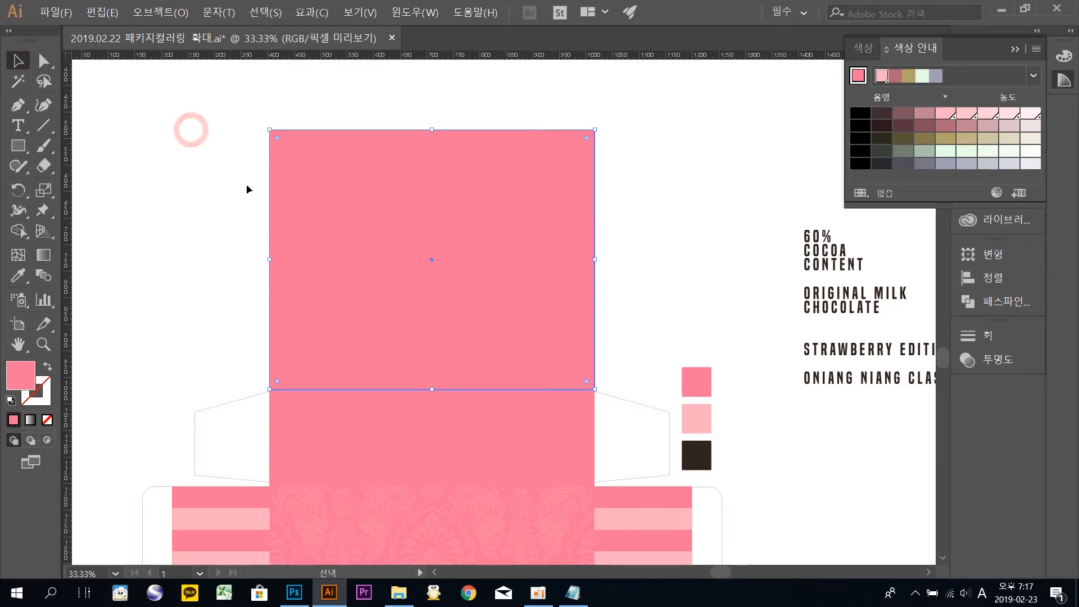
# Step: Place a copy of the dark ONIANG NIANG text in the white band below the zigzag edge
pyautogui.moveTo(514, 507); pyautogui.dragTo(502, 175)
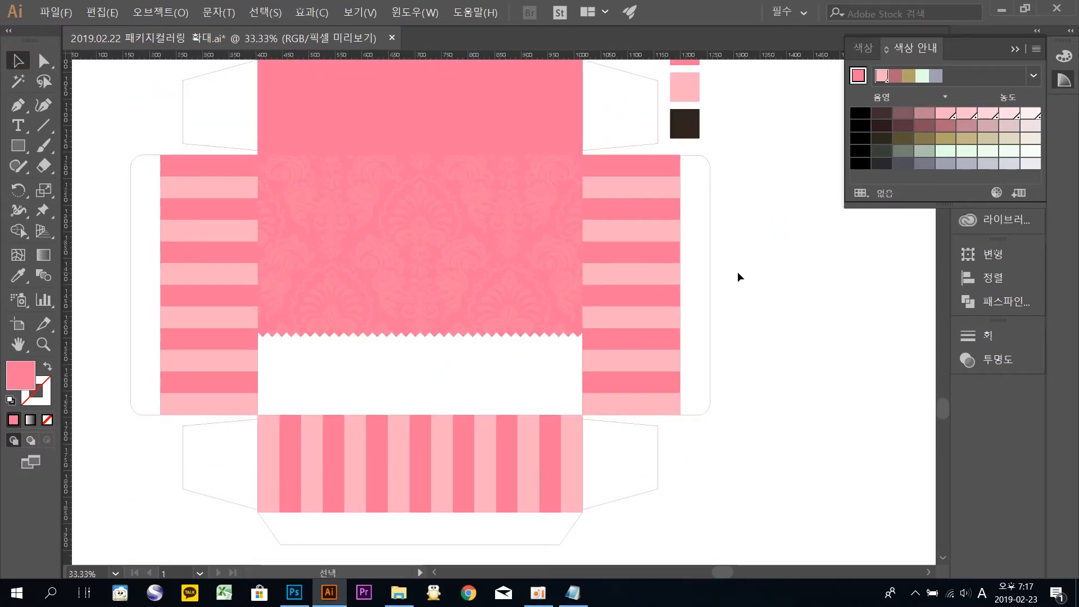
pyautogui.click(631, 339)
pyautogui.moveTo(741, 306); pyautogui.dragTo(715, 340)
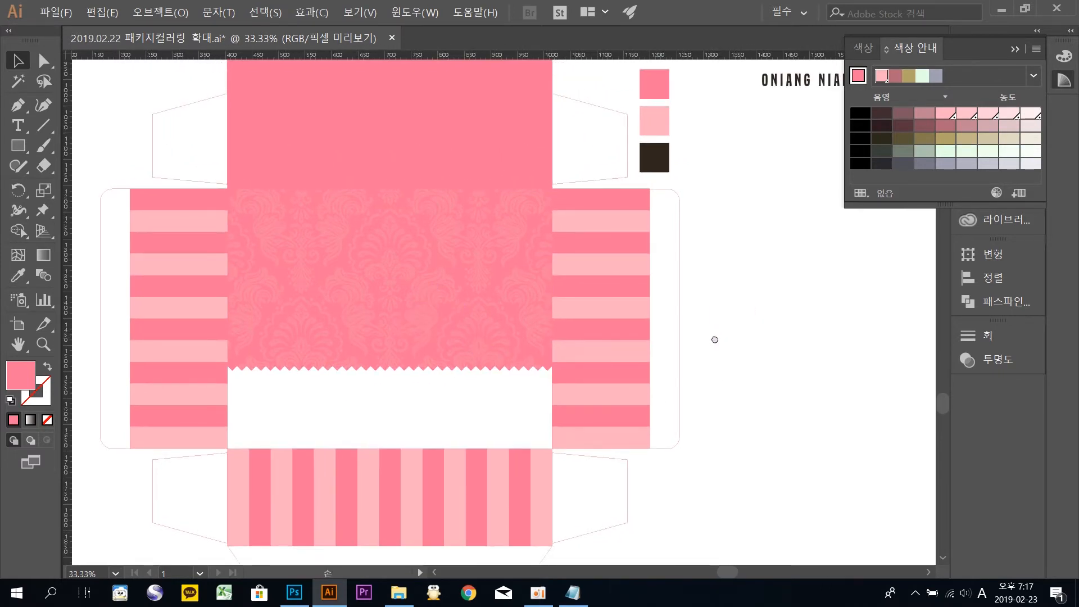
pyautogui.moveTo(840, 157); pyautogui.dragTo(612, 319)
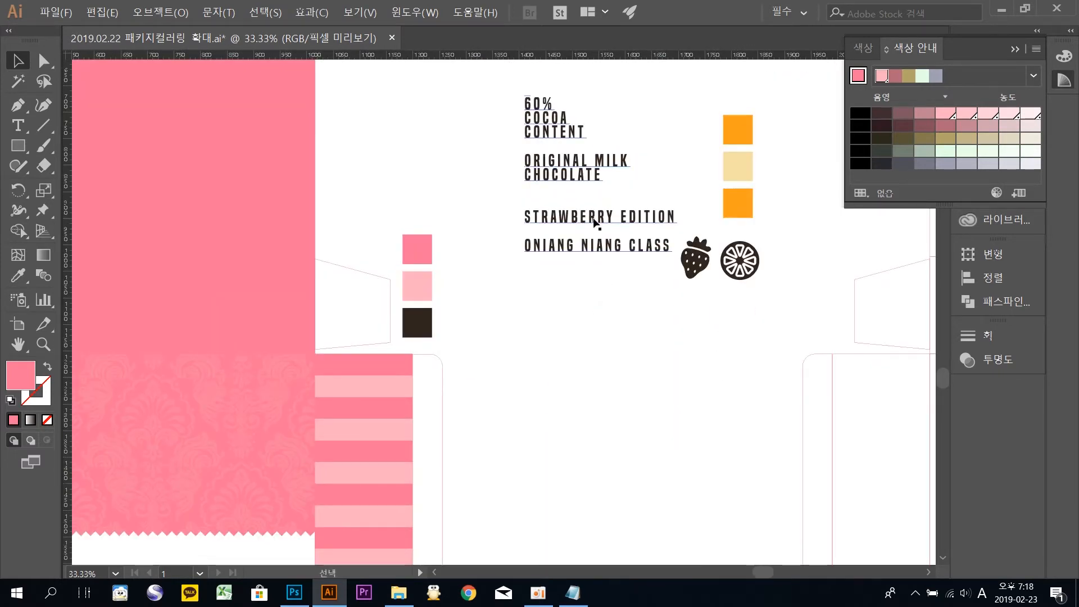
pyautogui.click(44, 60)
pyautogui.click(548, 164)
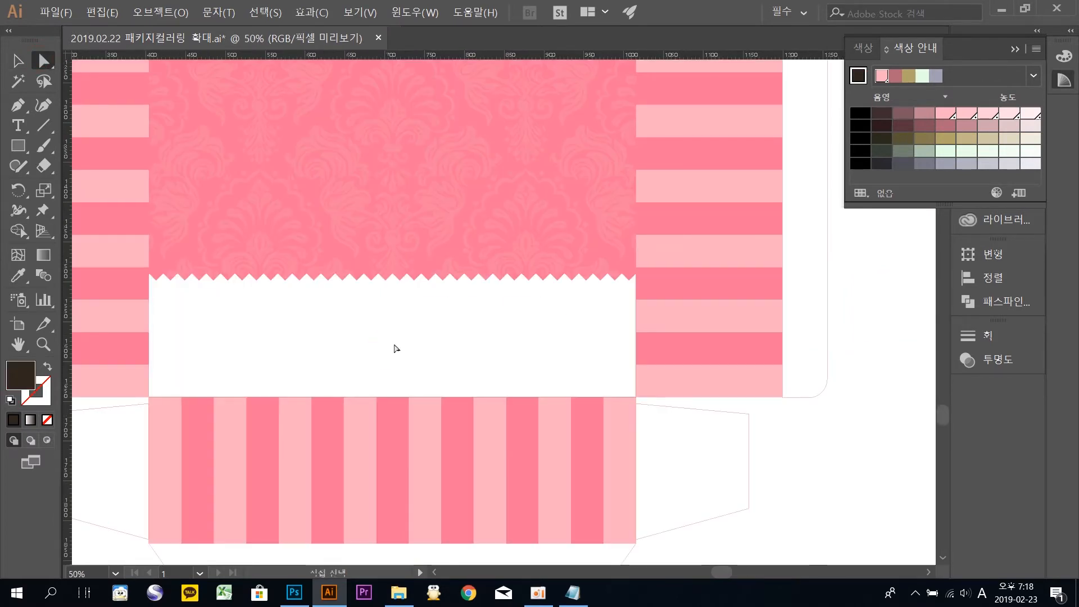
pyautogui.hotkey('ctrl', 'v')
pyautogui.moveTo(486, 312); pyautogui.dragTo(394, 341)
pyautogui.click(444, 331)
pyautogui.hotkey('ctrl', 't')
pyautogui.hotkey('ctrl', 't')
pyautogui.hotkey('ctrl', 't')
pyautogui.click(1003, 284)
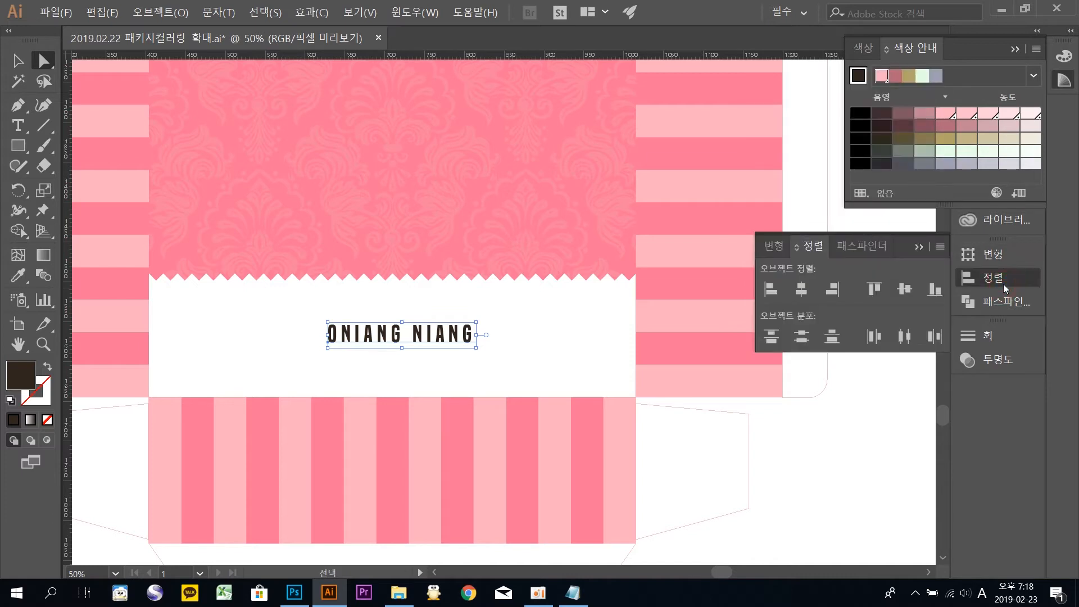
pyautogui.click(1000, 335)
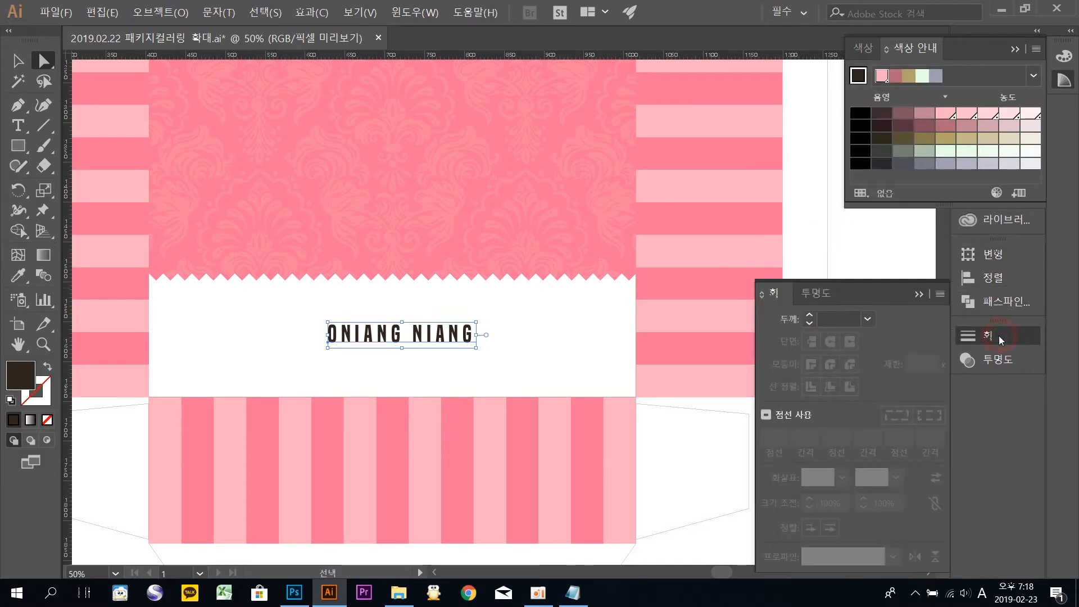
pyautogui.click(999, 335)
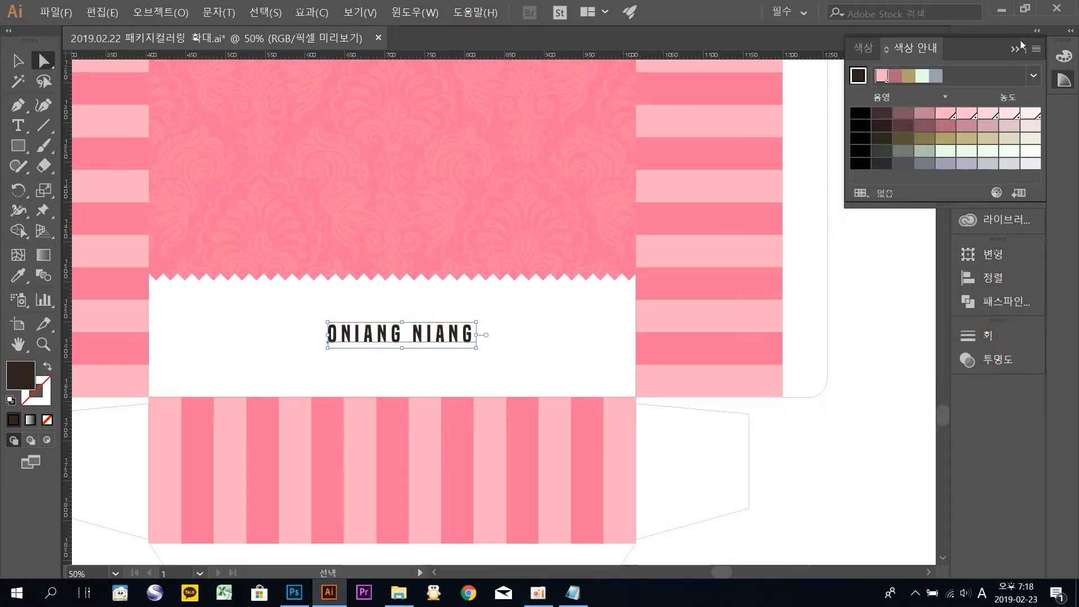
pyautogui.moveTo(965, 39)
pyautogui.mouseDown()
pyautogui.moveTo(895, 56)
pyautogui.moveTo(963, 55)
pyautogui.mouseUp()
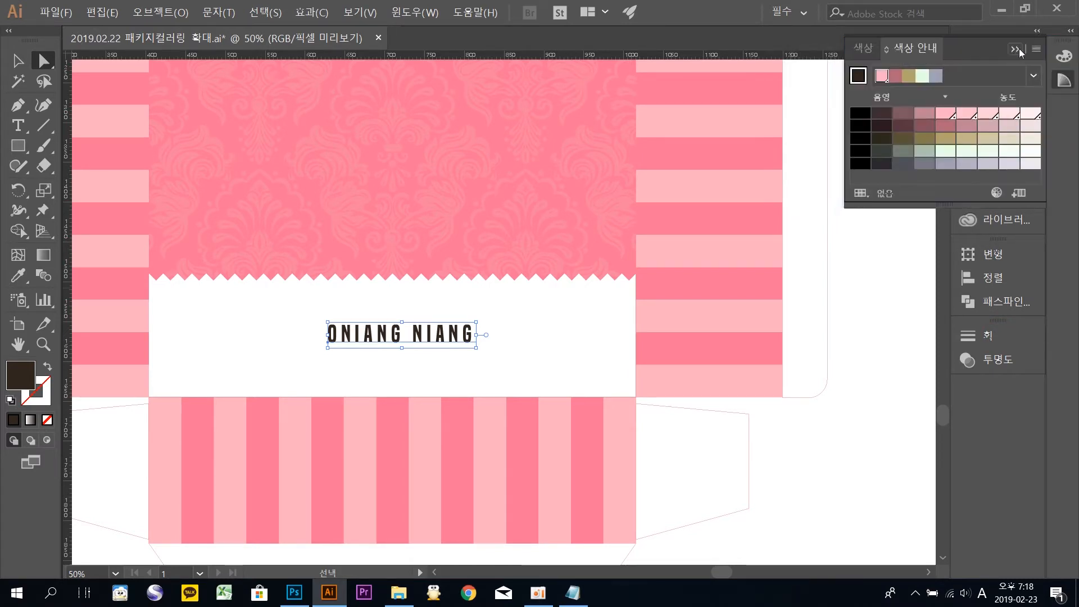
pyautogui.click(1040, 34)
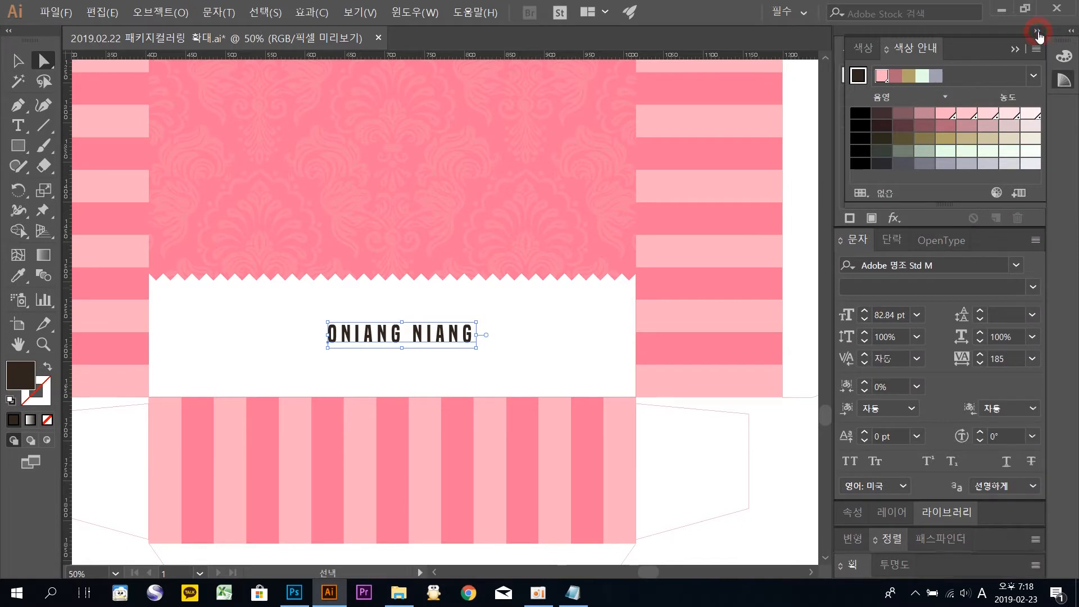
pyautogui.click(1037, 32)
pyautogui.click(1019, 48)
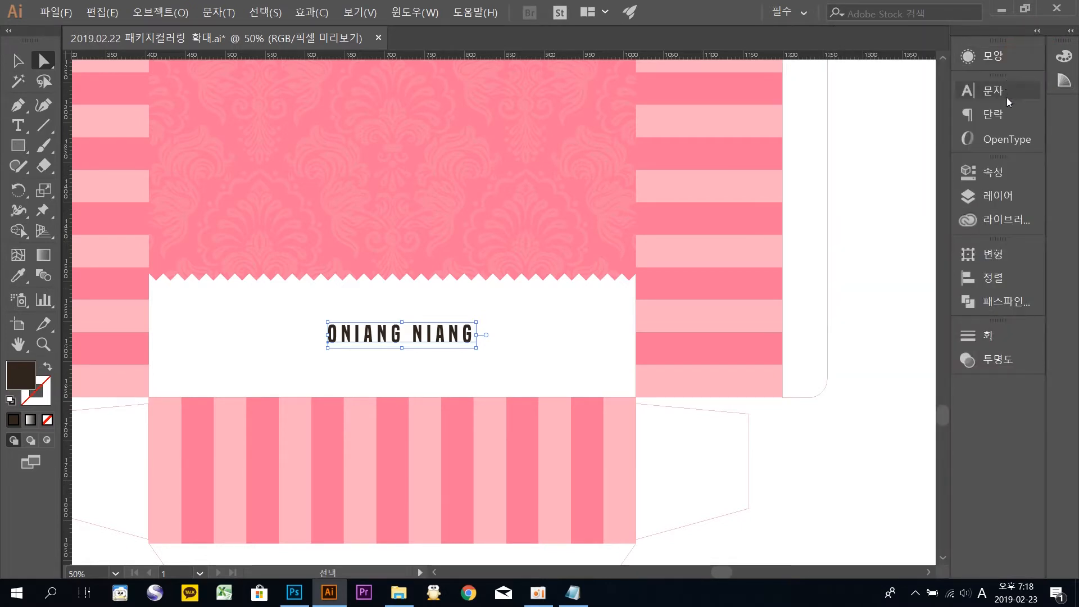
# Step: Set the ONIANG NIANG text to centre paragraph alignment and move it to the horizontal middle of the white band
pyautogui.click(986, 118)
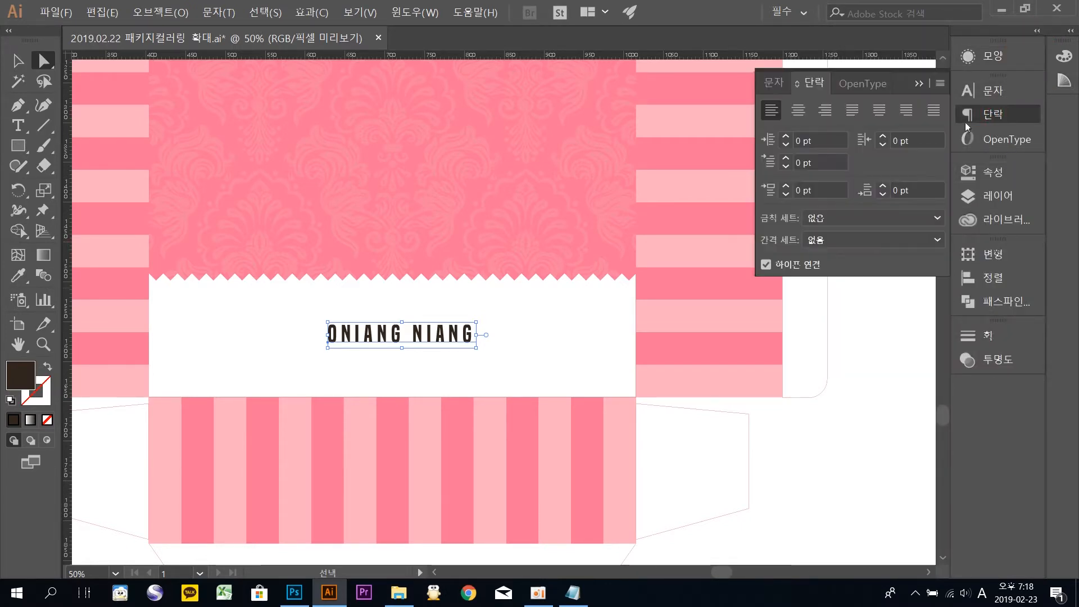
pyautogui.click(798, 110)
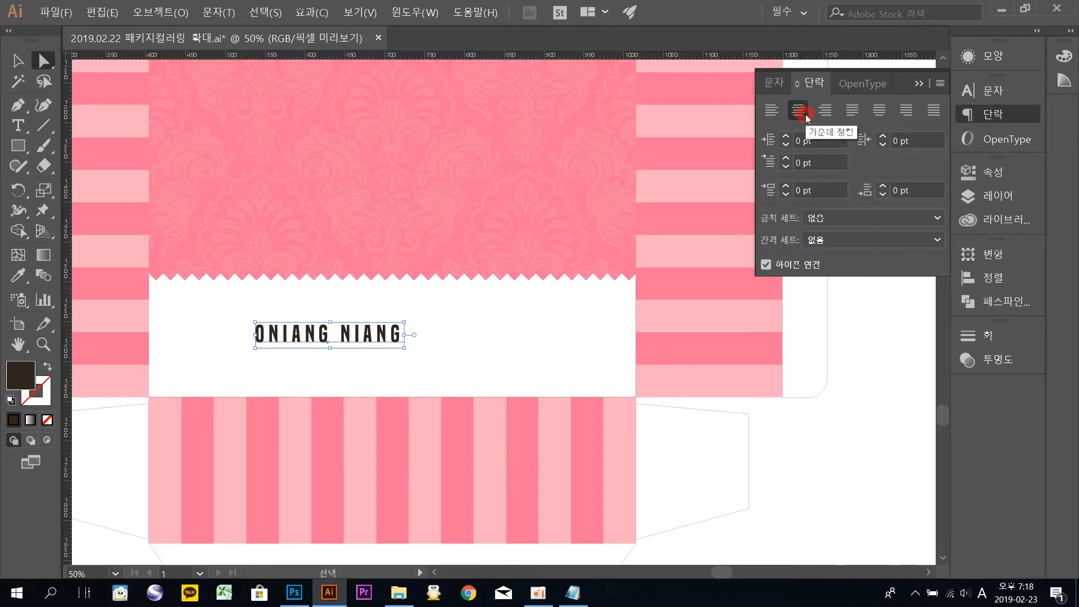
pyautogui.click(326, 363)
pyautogui.moveTo(341, 336); pyautogui.dragTo(423, 337)
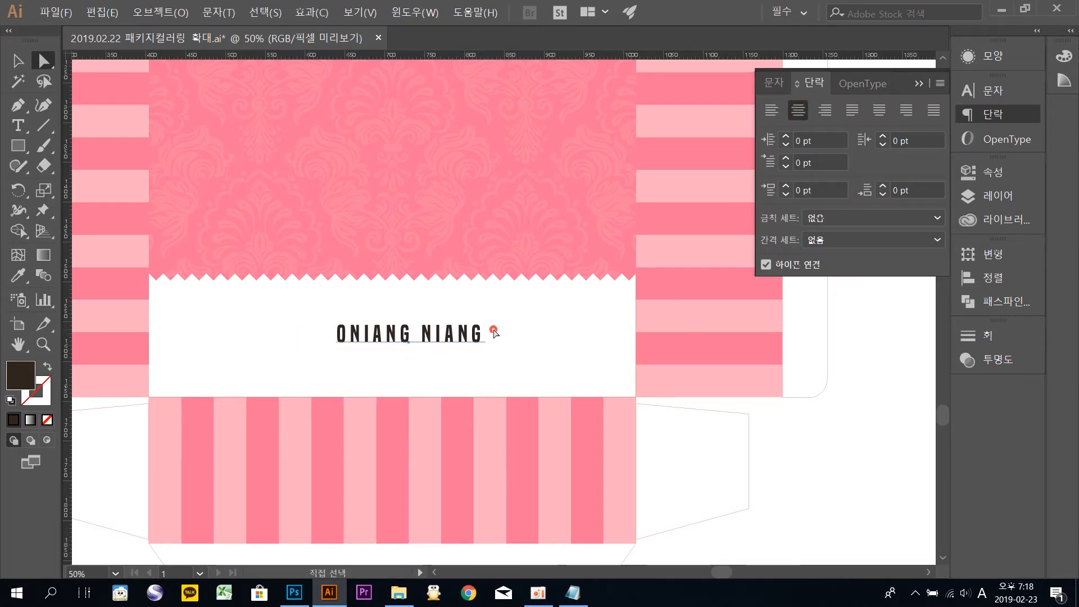
pyautogui.hotkey('ctrl', '-')
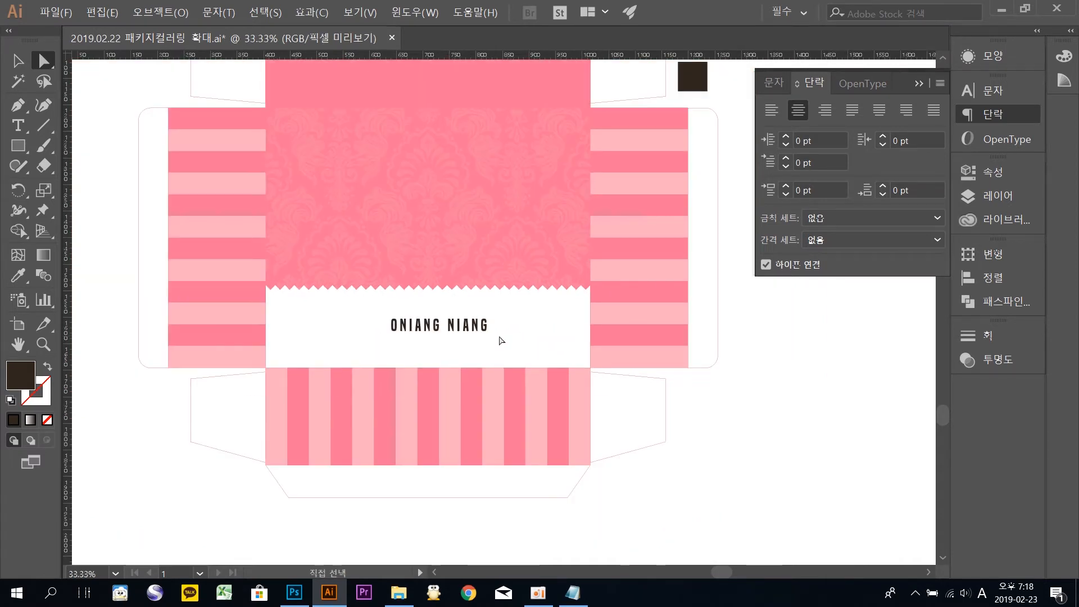
pyautogui.moveTo(491, 261); pyautogui.dragTo(471, 282)
pyautogui.moveTo(449, 353); pyautogui.dragTo(438, 352)
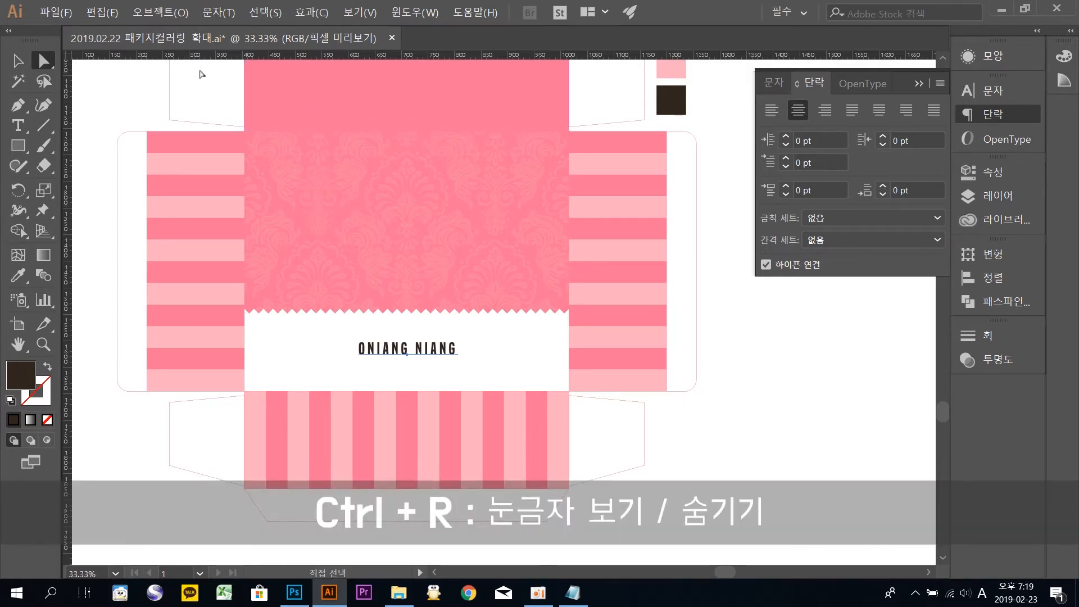
pyautogui.press('v')
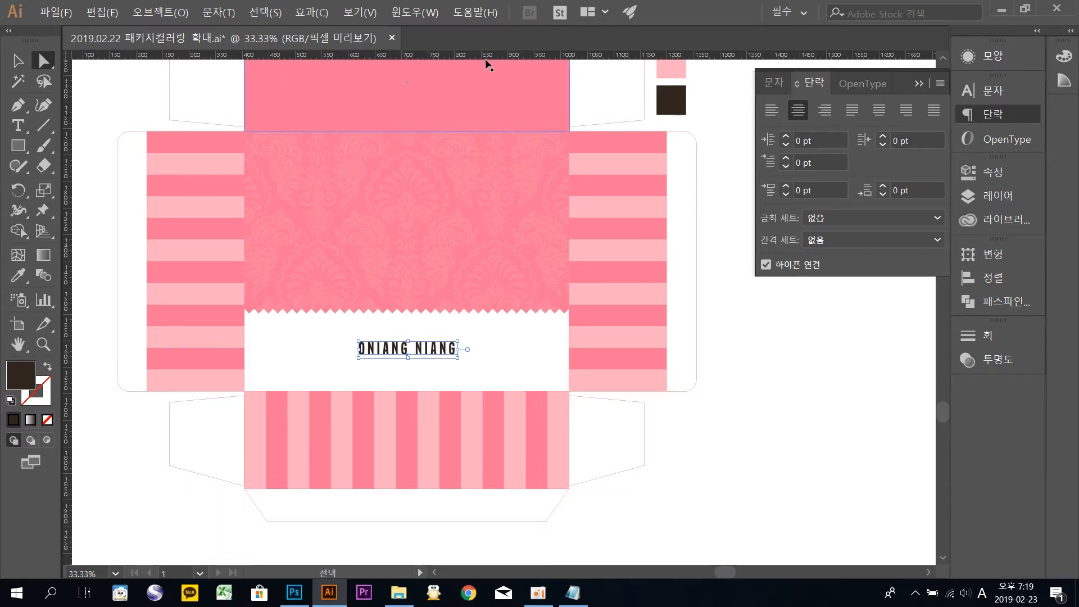
pyautogui.press('a')
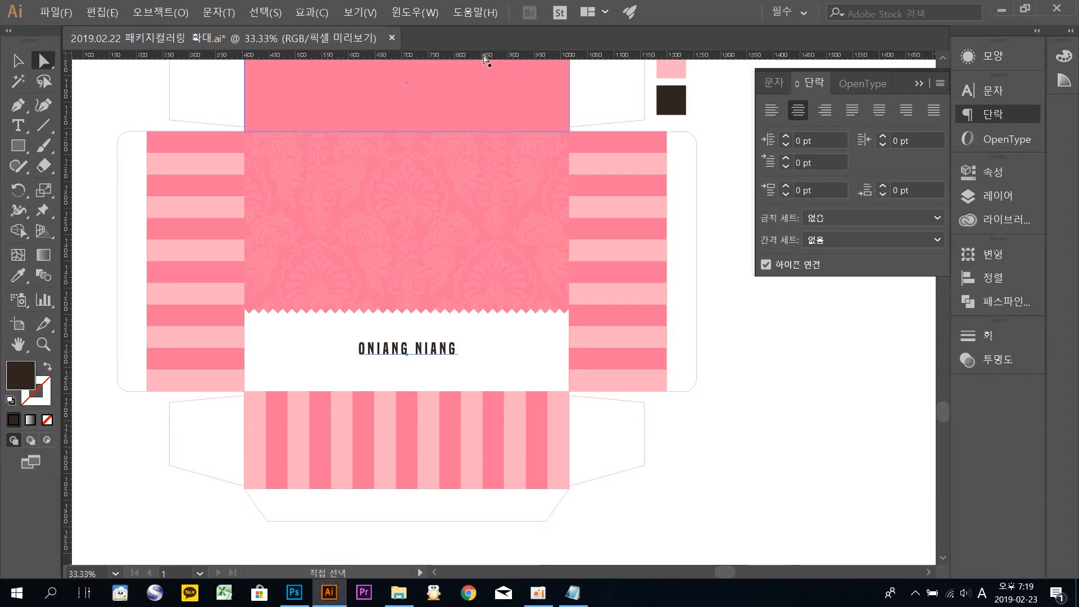
# Step: Place a vertical guide at the horizontal centre of the striped panel below the white band, using the selected stripes' midpoint
pyautogui.click(326, 337)
pyautogui.click(281, 392)
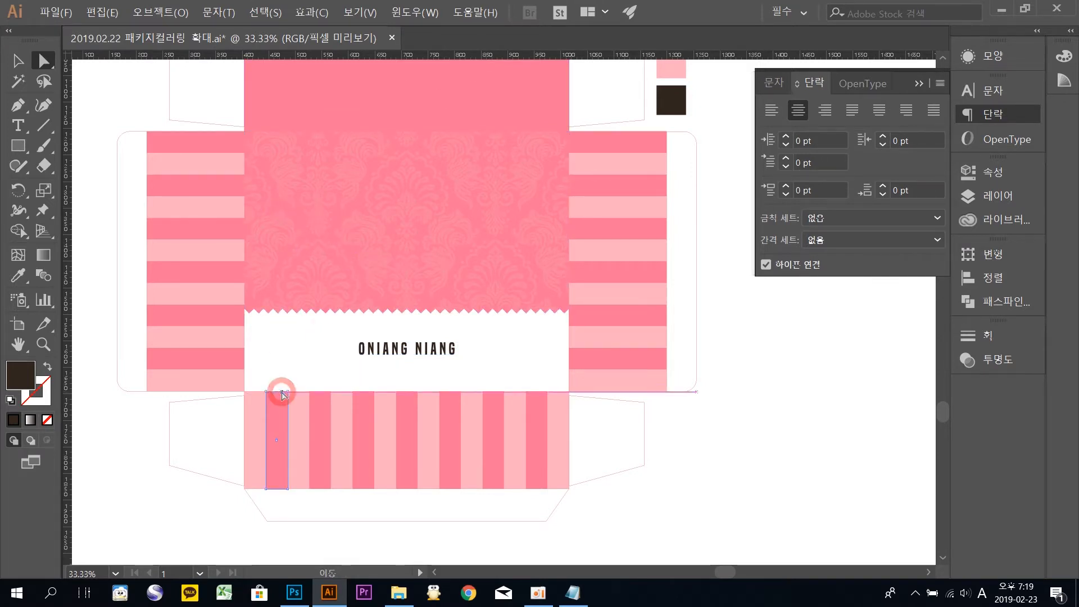
pyautogui.click(18, 60)
pyautogui.click(411, 432)
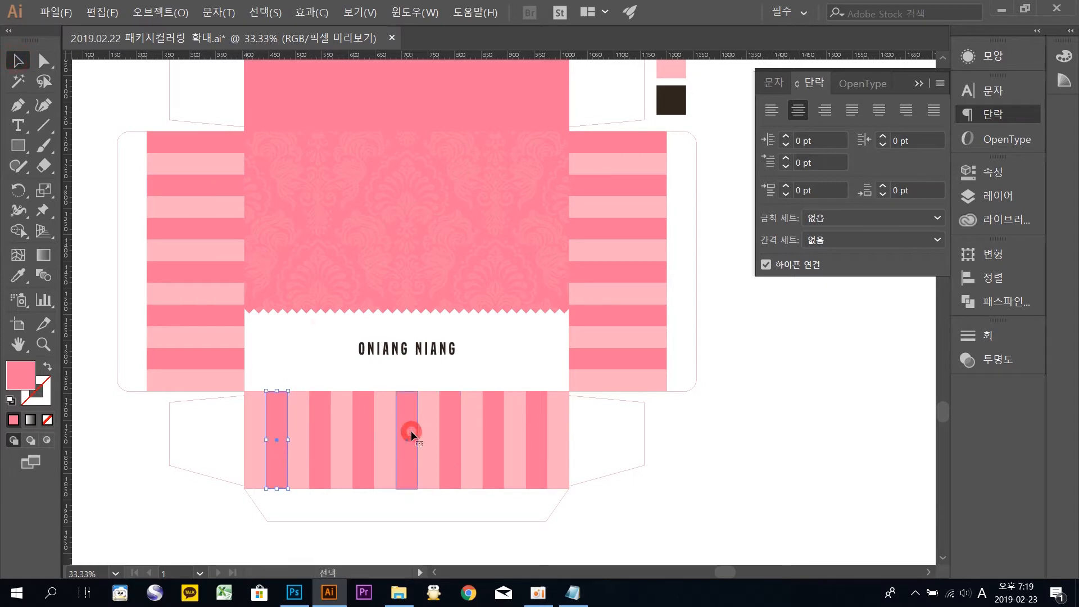
pyautogui.moveTo(633, 497); pyautogui.dragTo(102, 391)
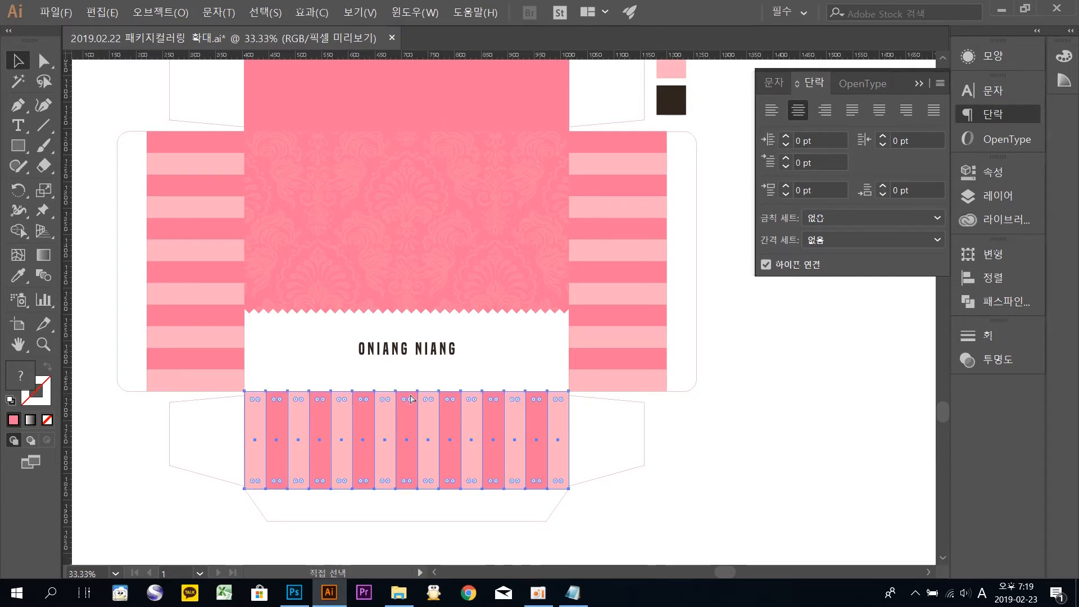
pyautogui.hotkey('ctrl', '+')
pyautogui.hotkey('ctrl', '+')
pyautogui.hotkey('ctrl', '+')
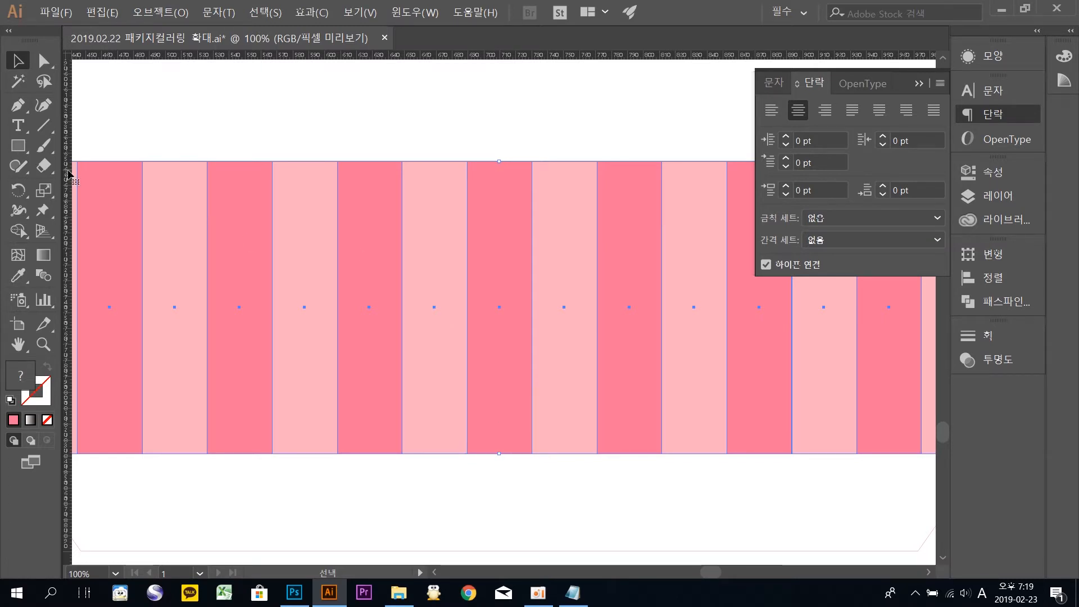
pyautogui.moveTo(68, 176); pyautogui.dragTo(499, 266)
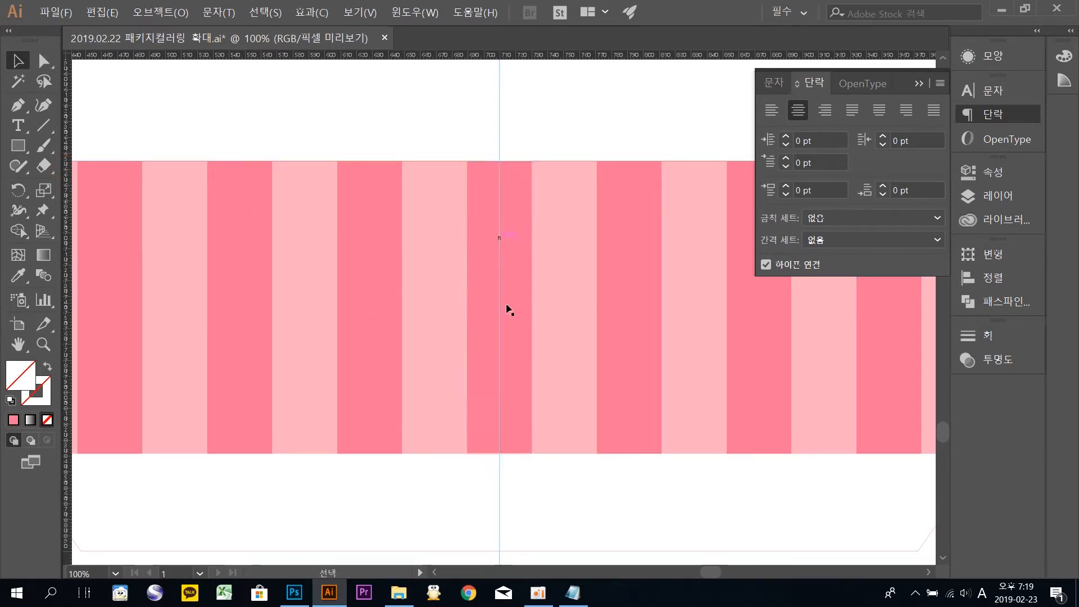
# Step: Change the brand text in the white band to O NIANG NIANG and enlarge it around the guide
pyautogui.moveTo(521, 229); pyautogui.dragTo(443, 319)
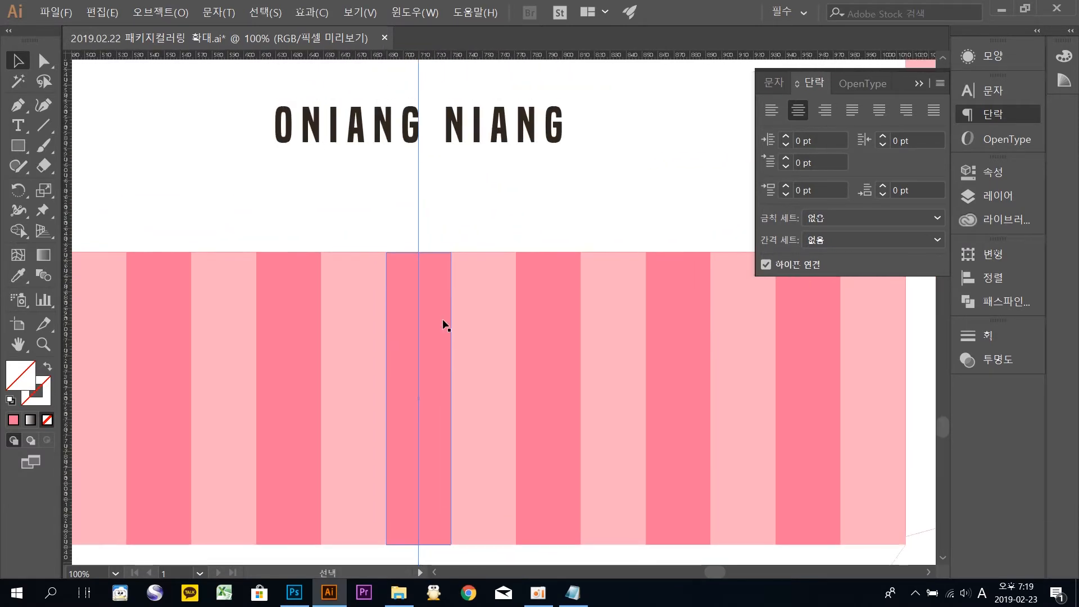
pyautogui.hotkey('ctrl', '-')
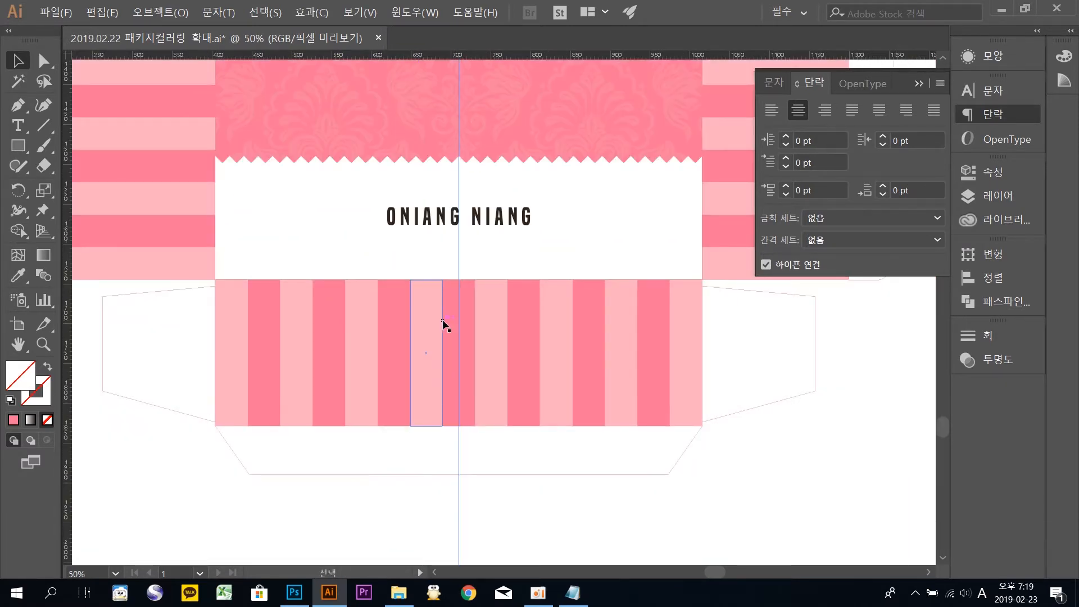
pyautogui.moveTo(484, 259); pyautogui.dragTo(420, 386)
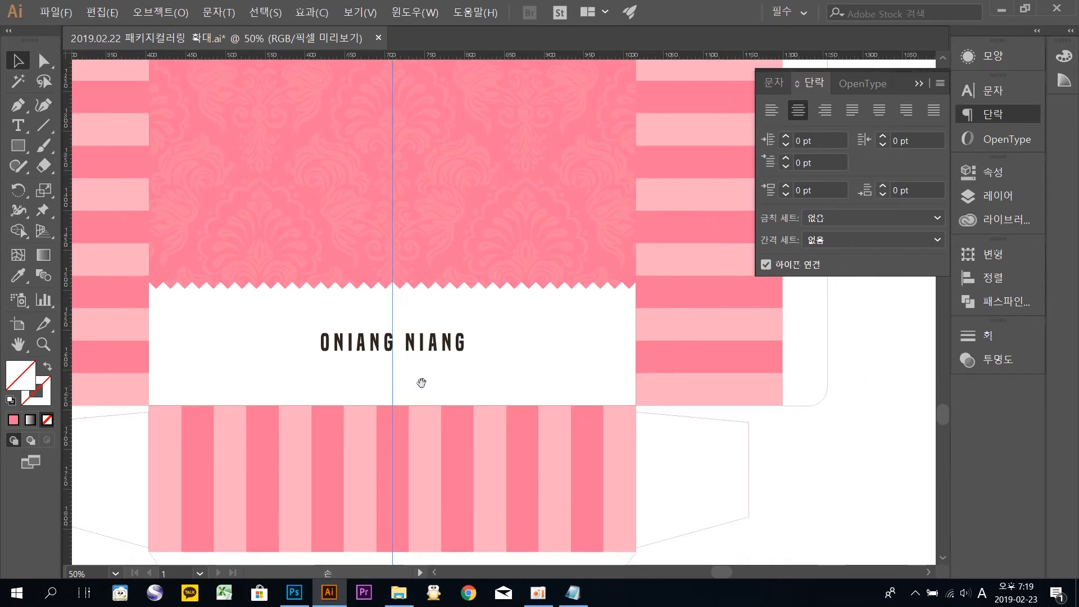
pyautogui.doubleClick(361, 339)
pyautogui.click(330, 340)
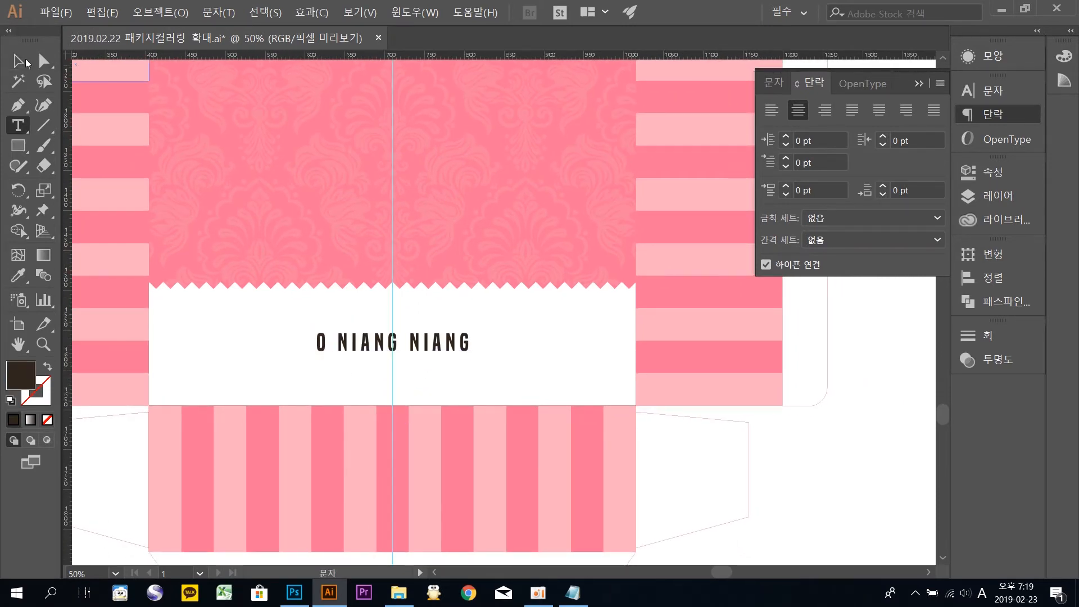
pyautogui.press('Escape')
pyautogui.moveTo(473, 331); pyautogui.dragTo(493, 313)
pyautogui.click(529, 315)
# Step: Place the STRAWBERRY EDITION text above O NIANG NIANG in the white band and set it to centre paragraph alignment
pyautogui.moveTo(544, 324); pyautogui.dragTo(511, 372)
pyautogui.moveTo(441, 390); pyautogui.dragTo(439, 398)
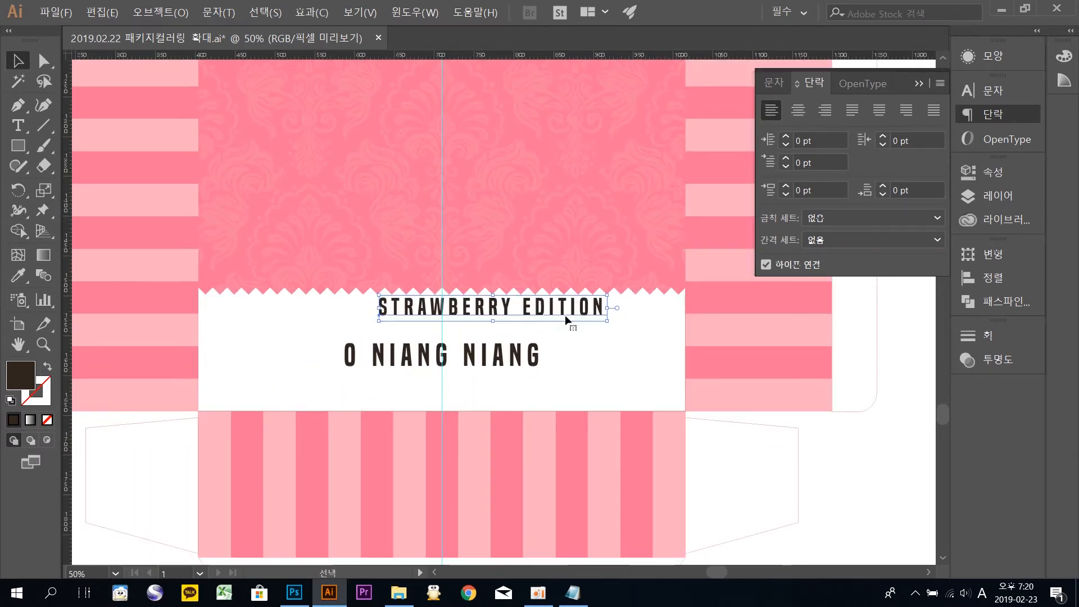
pyautogui.moveTo(565, 315); pyautogui.dragTo(523, 325)
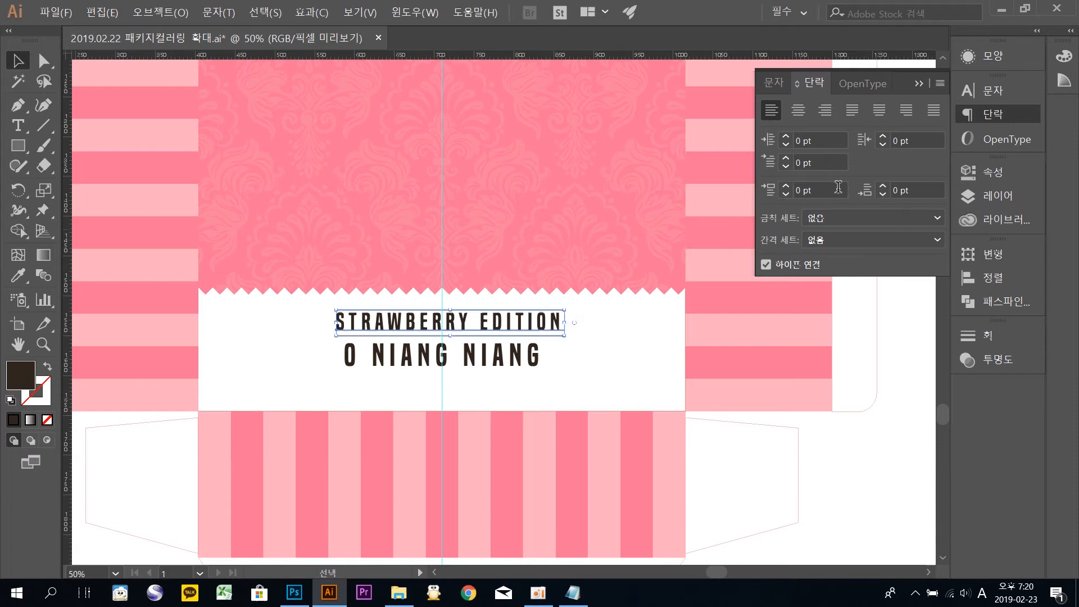
pyautogui.click(798, 110)
pyautogui.moveTo(412, 328); pyautogui.dragTo(519, 328)
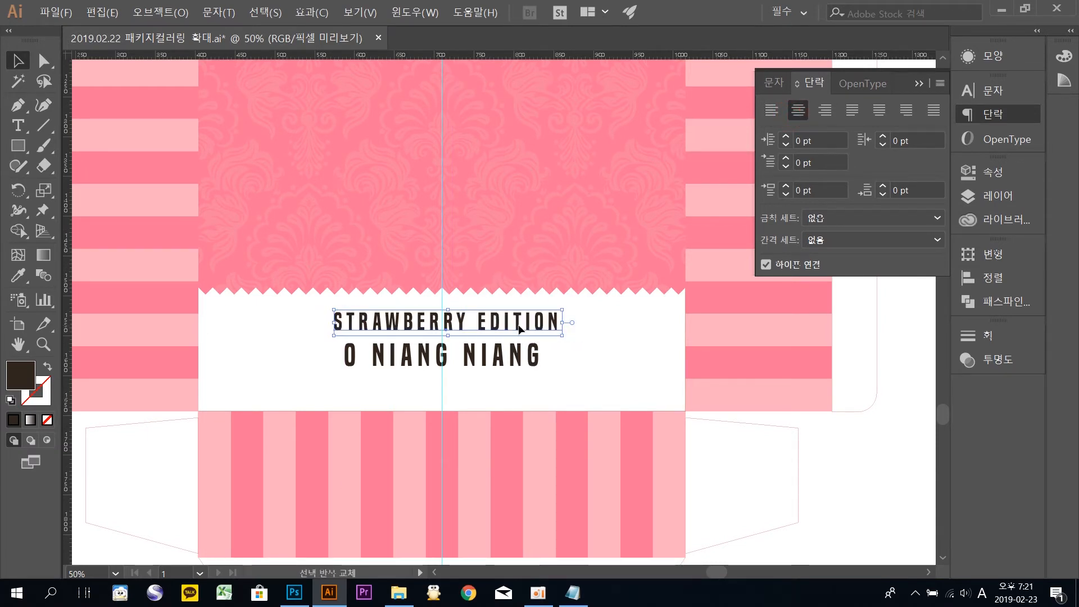
# Step: Nudge the STRAWBERRY EDITION text sideways until it is centred on the vertical guide
pyautogui.hotkey('shift', 'Left')
pyautogui.press('Left')
pyautogui.press('Left')
pyautogui.press('Left')
pyautogui.press('Left')
pyautogui.press('Left')
pyautogui.press('Left')
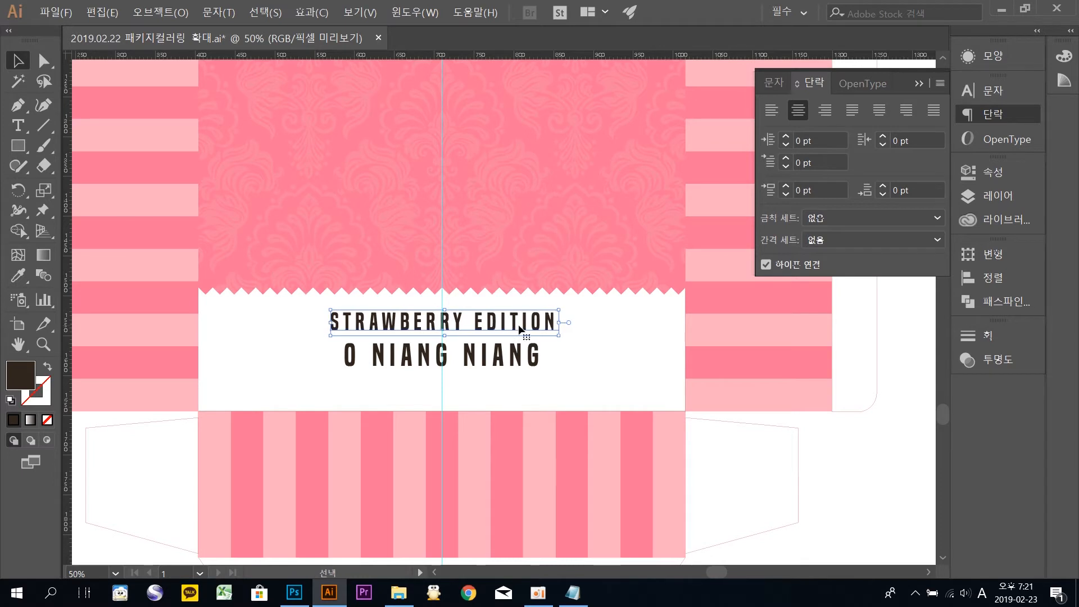
pyautogui.press('Left')
pyautogui.press('Left')
pyautogui.press('Left')
pyautogui.press('Left')
pyautogui.press('Left')
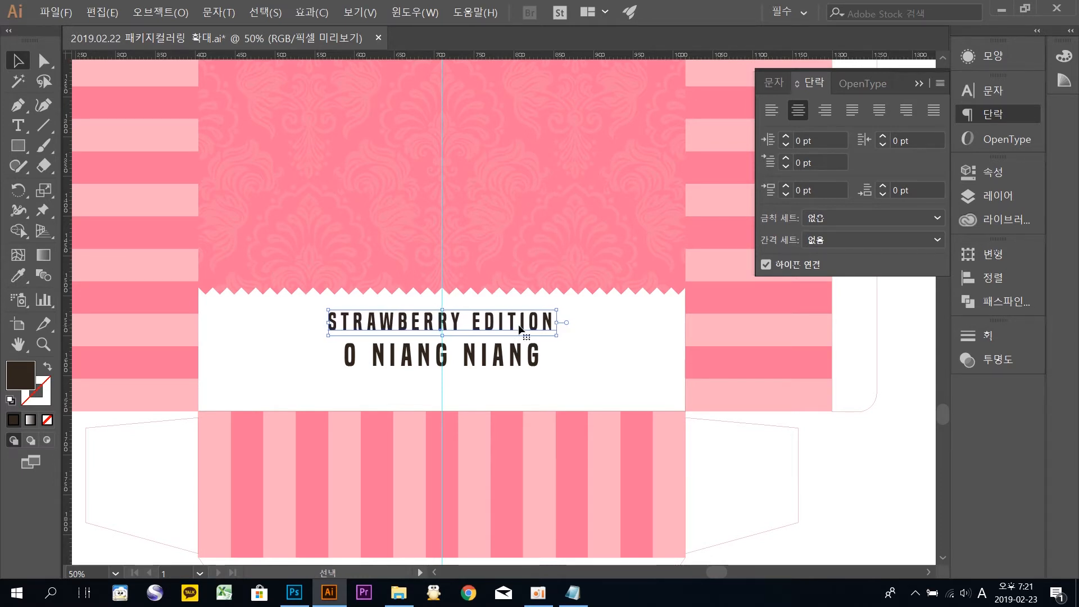
pyautogui.click(602, 351)
# Step: Select both text lines in the white band and nudge them down slightly together
pyautogui.click(497, 316)
pyautogui.keyDown('shift'); pyautogui.click(504, 361); pyautogui.keyUp('shift')
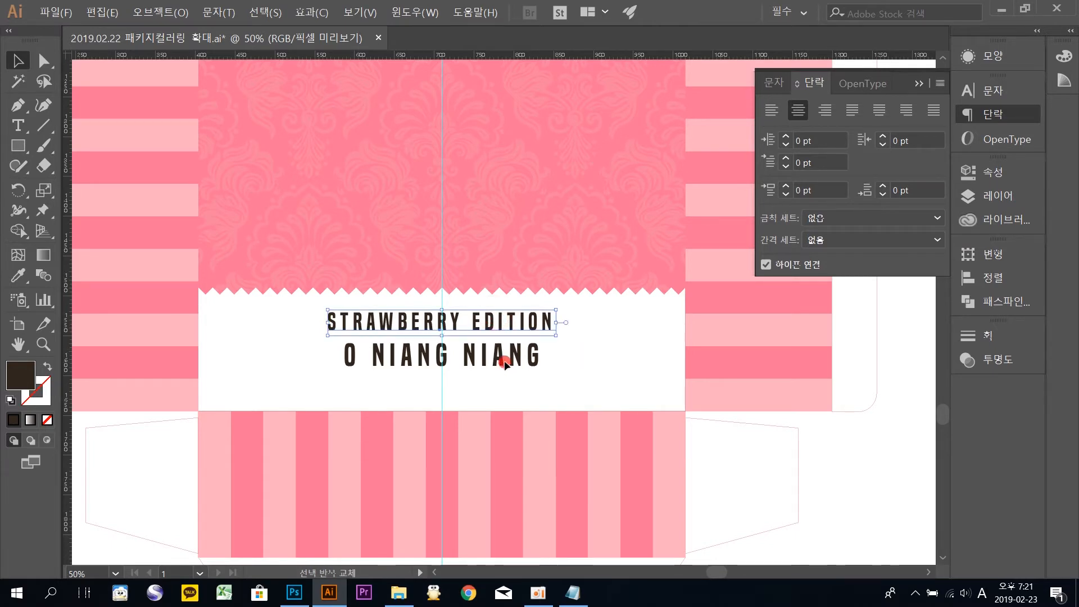
pyautogui.press('Down')
pyautogui.press('Down')
pyautogui.press('Down')
pyautogui.press('Down')
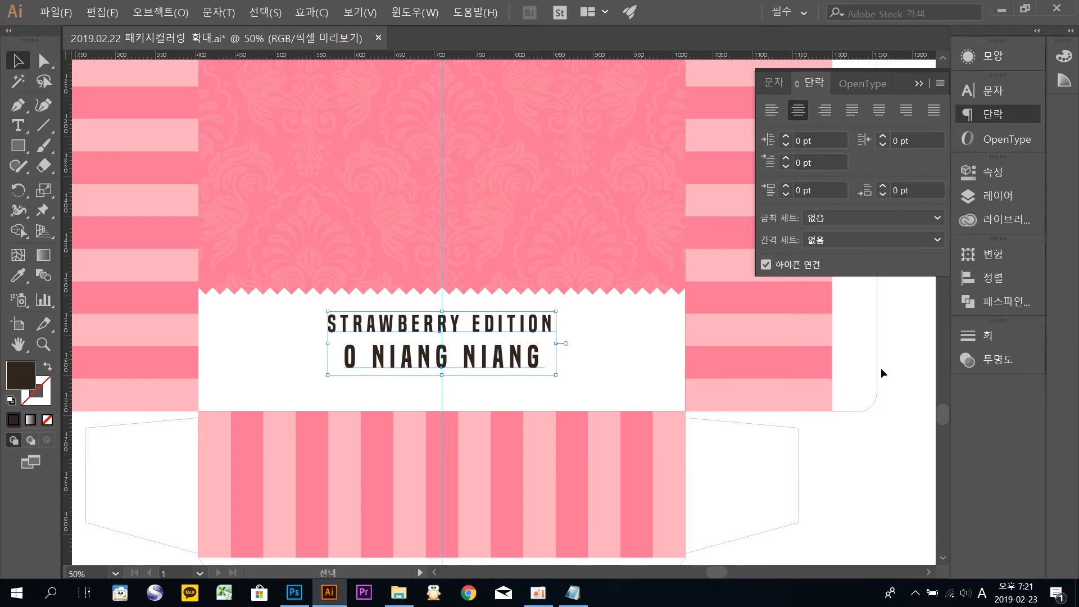
pyautogui.click(903, 329)
# Step: Copy the whole text block reading 60% COCOA CONTENT, ORIGINAL MILK CHOCOLATE from beside the colour swatches
pyautogui.moveTo(453, 204); pyautogui.dragTo(419, 350)
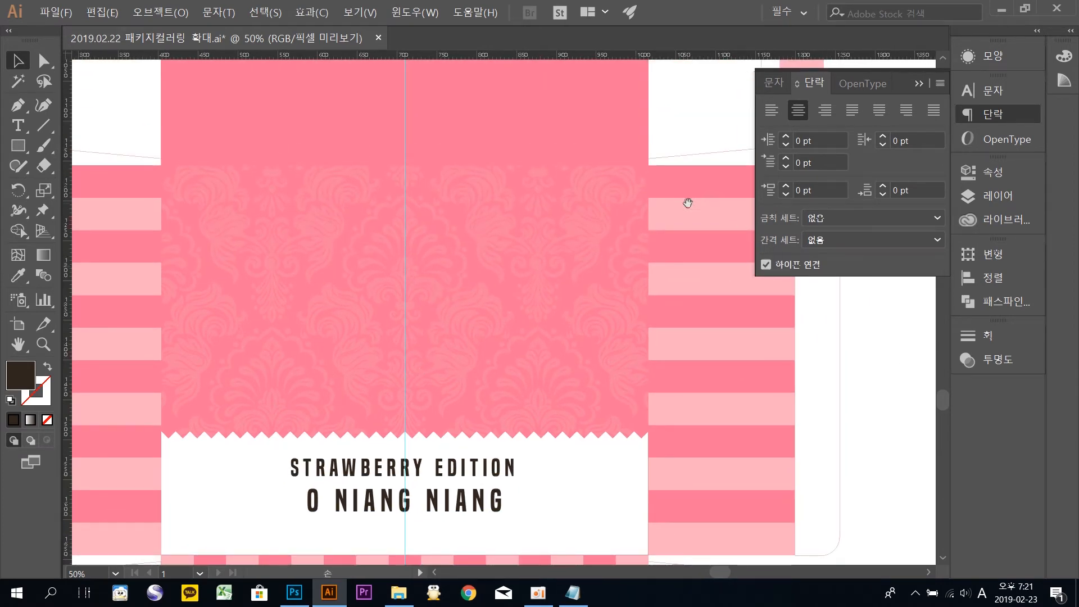
pyautogui.moveTo(687, 188); pyautogui.dragTo(374, 318)
pyautogui.moveTo(423, 260); pyautogui.dragTo(320, 489)
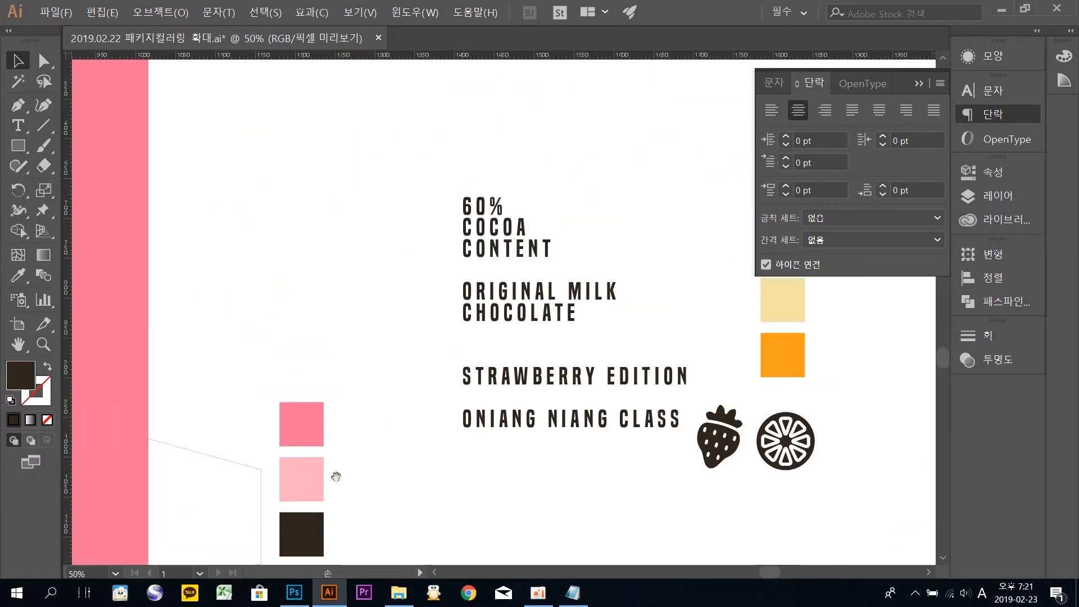
pyautogui.click(535, 293)
pyautogui.press('t')
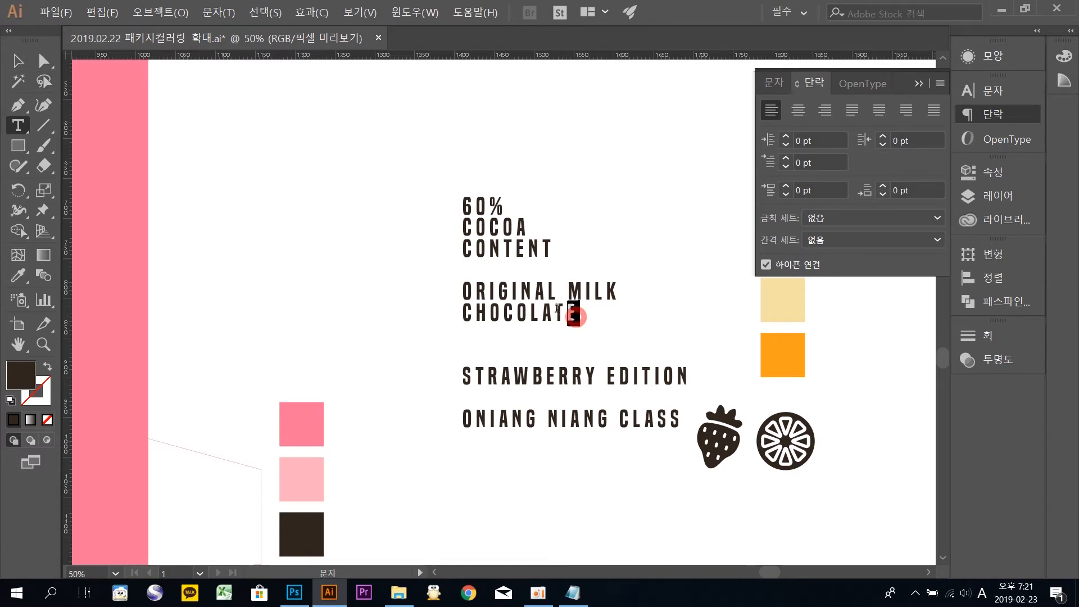
pyautogui.moveTo(573, 313); pyautogui.dragTo(385, 174)
pyautogui.moveTo(466, 208); pyautogui.dragTo(592, 311)
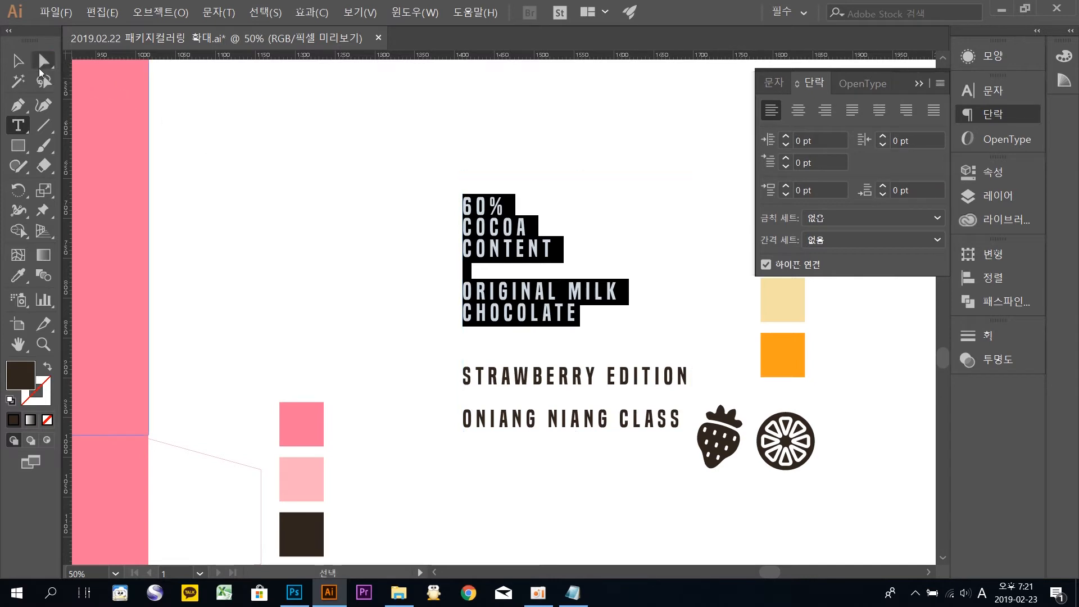
pyautogui.click(43, 60)
pyautogui.click(270, 151)
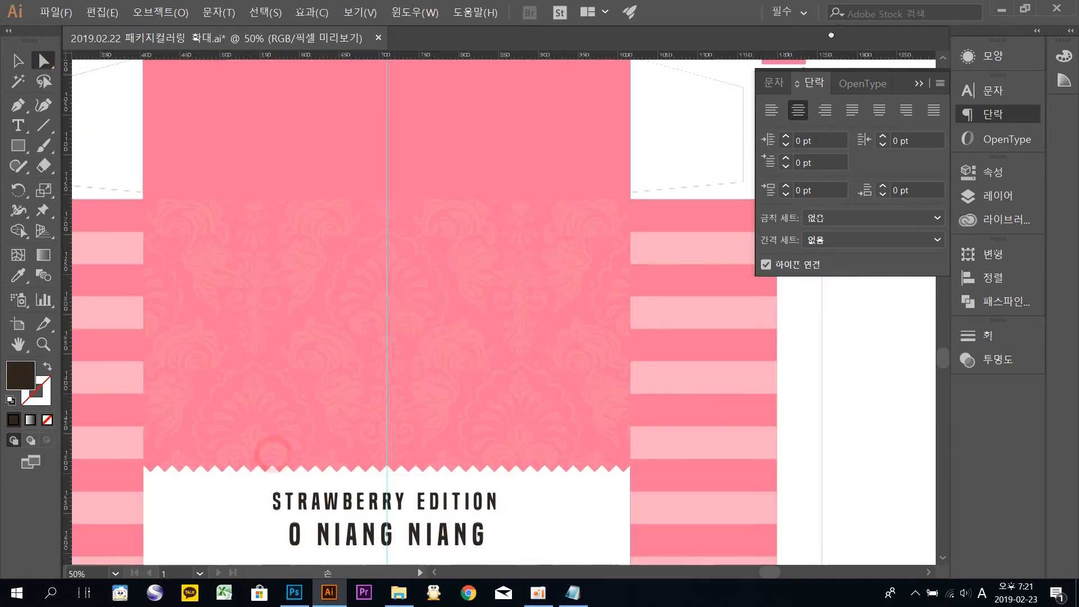
# Step: Place the copied text block over the upper left corner of the damask panel
pyautogui.moveTo(401, 363); pyautogui.dragTo(308, 354)
pyautogui.click(444, 285)
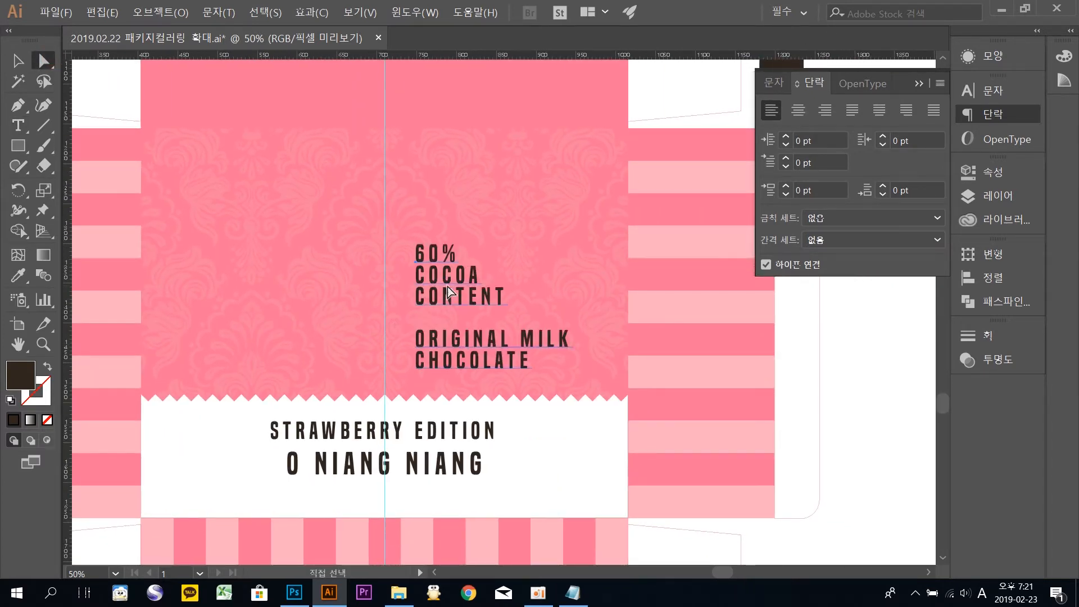
pyautogui.moveTo(446, 276); pyautogui.dragTo(181, 100)
pyautogui.moveTo(349, 181); pyautogui.dragTo(337, 220)
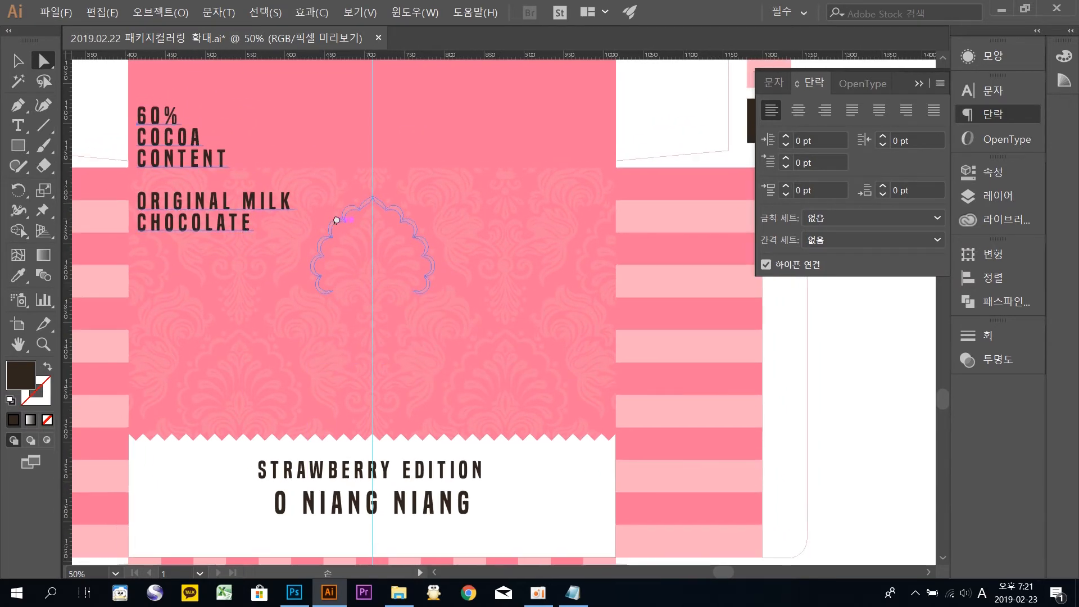
# Step: Place a separate copy of the word CHOCOLATE in the middle of the damask panel, centred on the guide
pyautogui.press('t')
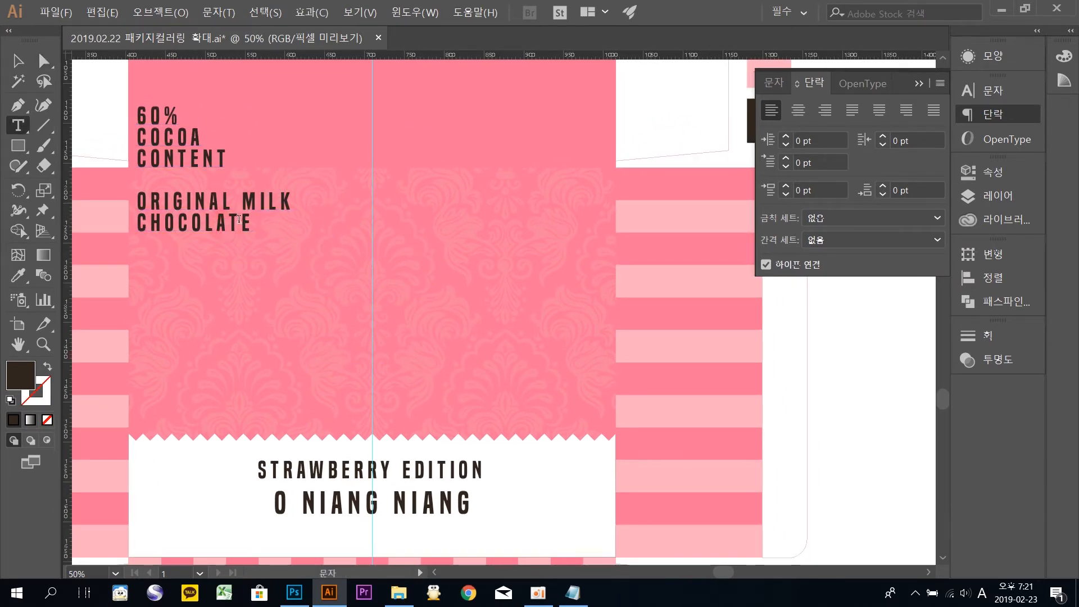
pyautogui.doubleClick(246, 222)
pyautogui.hotkey('ctrl', 'c')
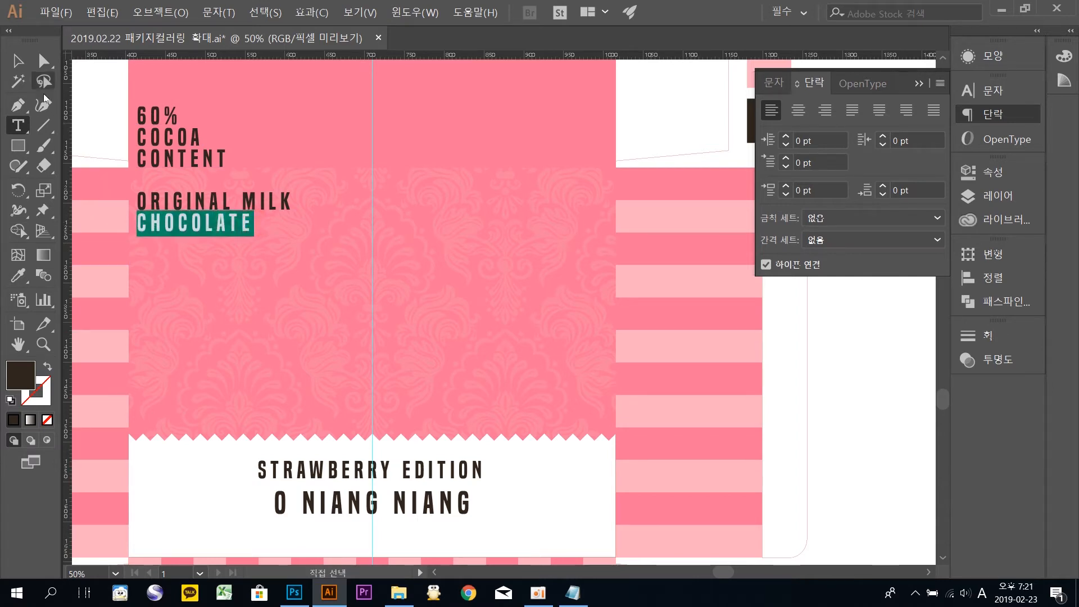
pyautogui.click(18, 60)
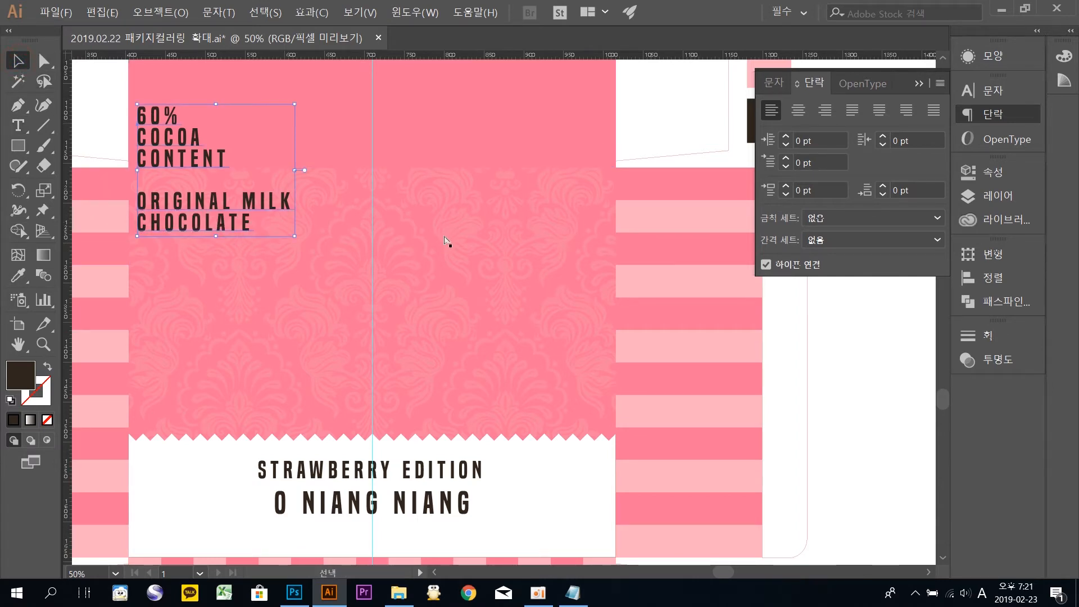
pyautogui.hotkey('ctrl', 'v')
pyautogui.moveTo(458, 314); pyautogui.dragTo(333, 292)
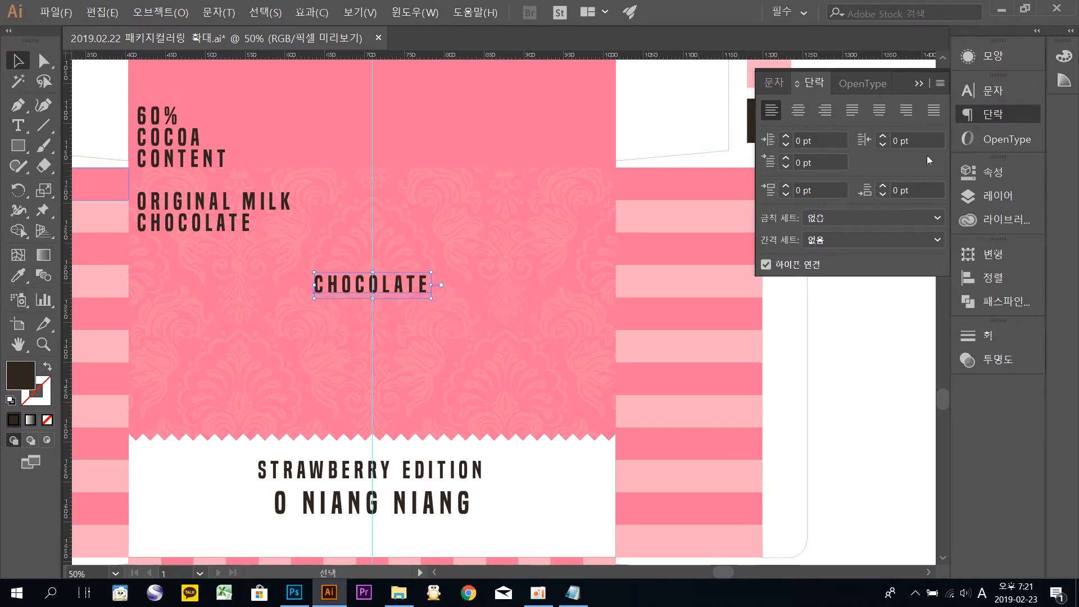
# Step: Give the separate CHOCOLATE text centre paragraph alignment and 0 tracking, and enlarge it to about 155 pt
pyautogui.click(797, 110)
pyautogui.moveTo(359, 294); pyautogui.dragTo(483, 235)
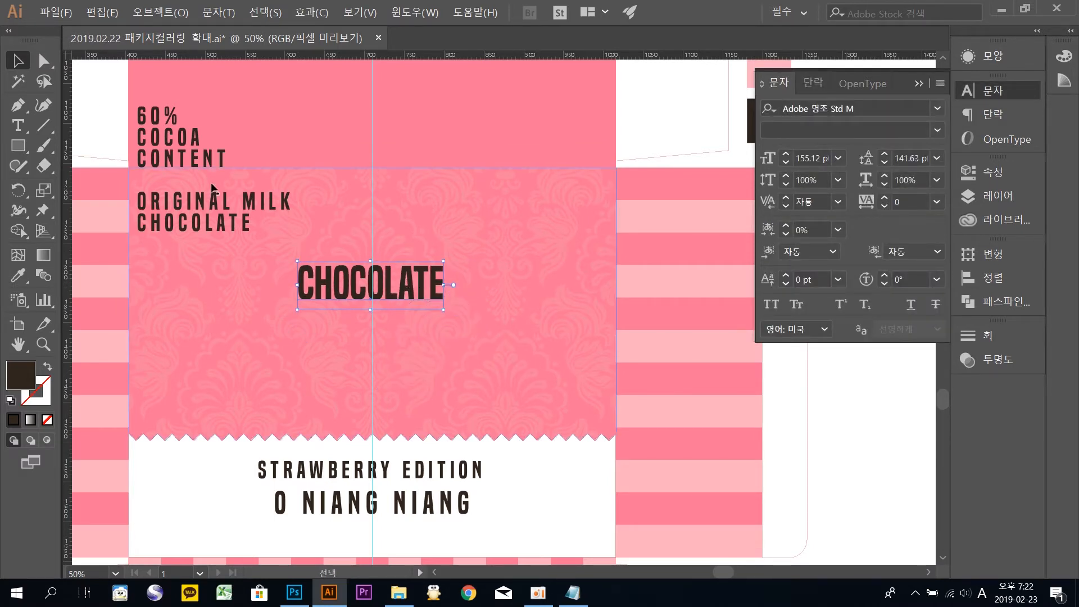
pyautogui.click(100, 112)
# Step: Draw a horizontal line under CHOCOLATE spanning the word's width, with a PANTONE Black 4 C stroke and no fill
pyautogui.click(44, 126)
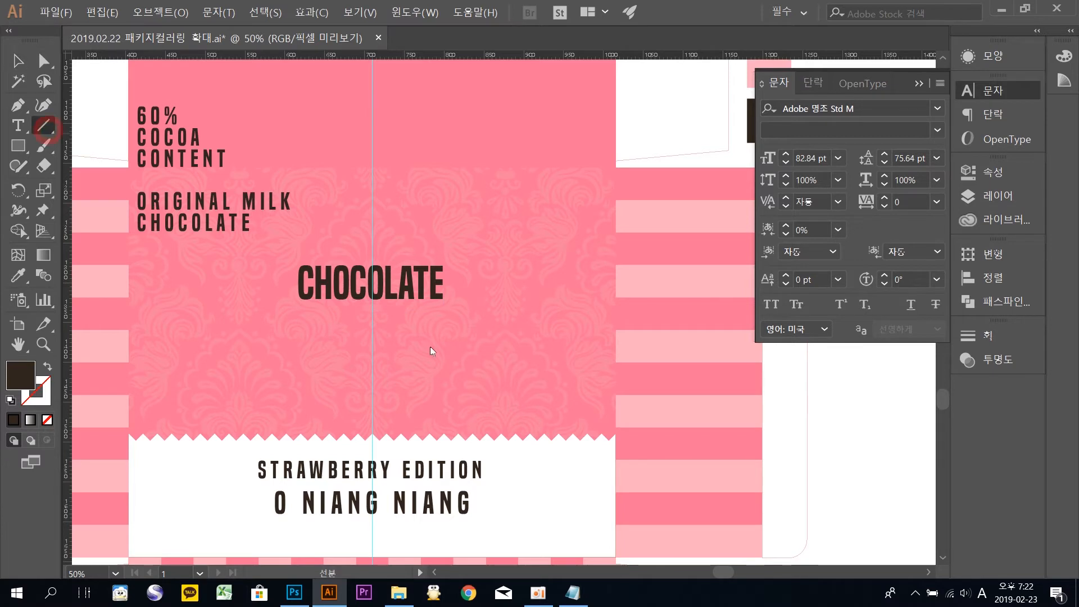
pyautogui.moveTo(300, 309); pyautogui.dragTo(445, 324)
pyautogui.click(12, 420)
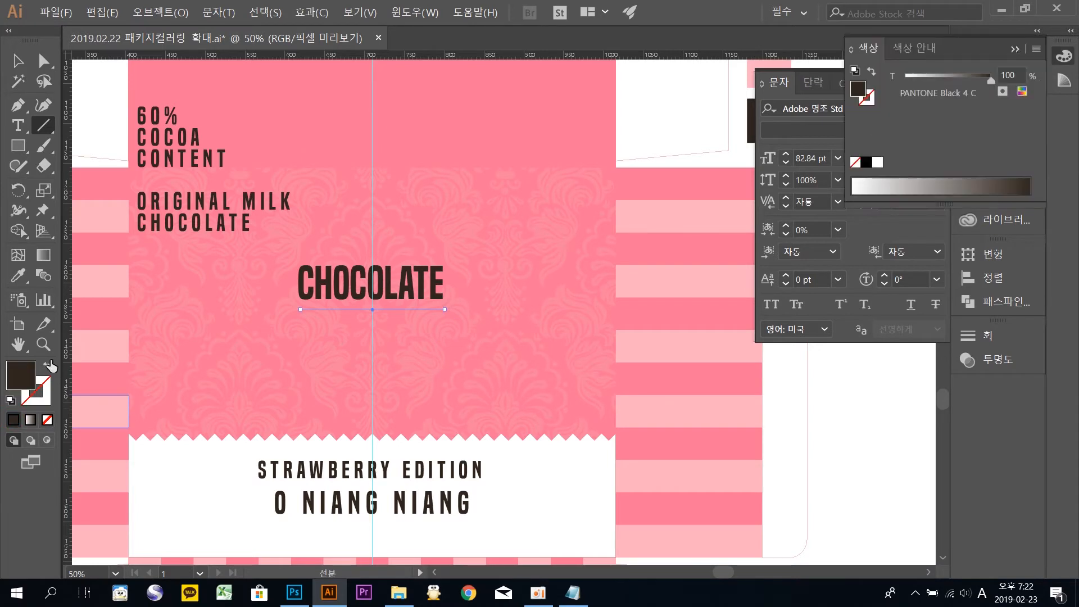
pyautogui.click(47, 367)
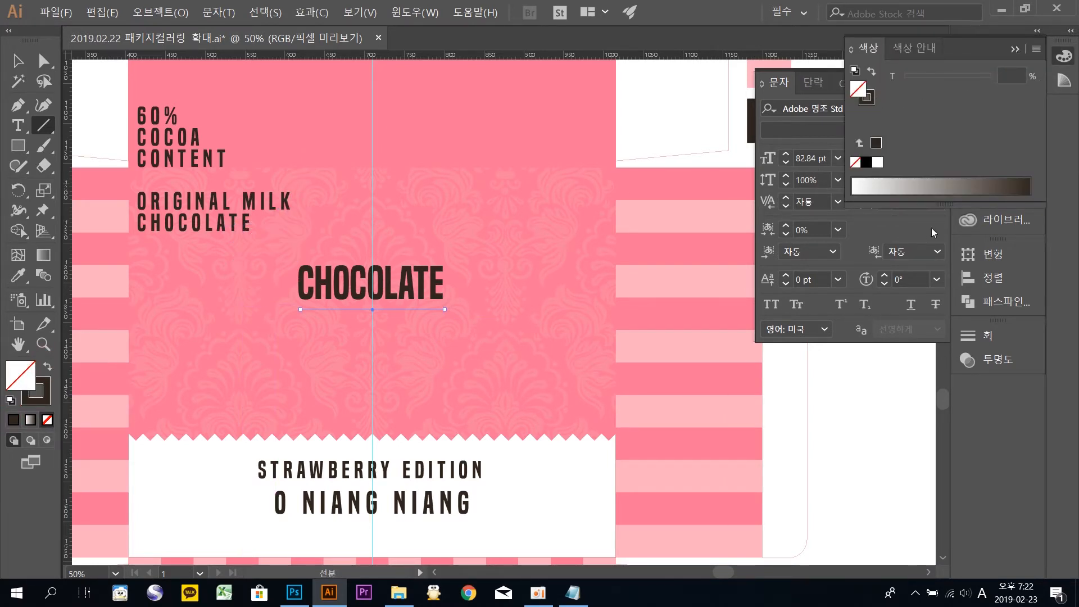
# Step: Set the stroke weight of the line under CHOCOLATE to 8 pt
pyautogui.click(999, 335)
pyautogui.click(840, 319)
pyautogui.write('14')
pyautogui.press('Return')
pyautogui.write('9')
pyautogui.press('Return')
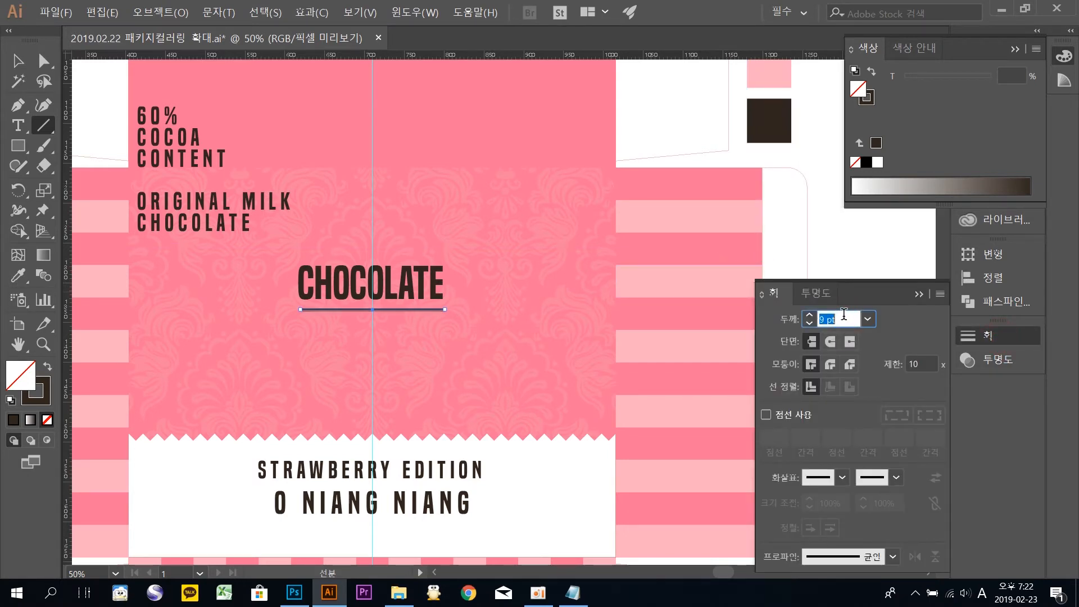
pyautogui.write('8')
pyautogui.press('Return')
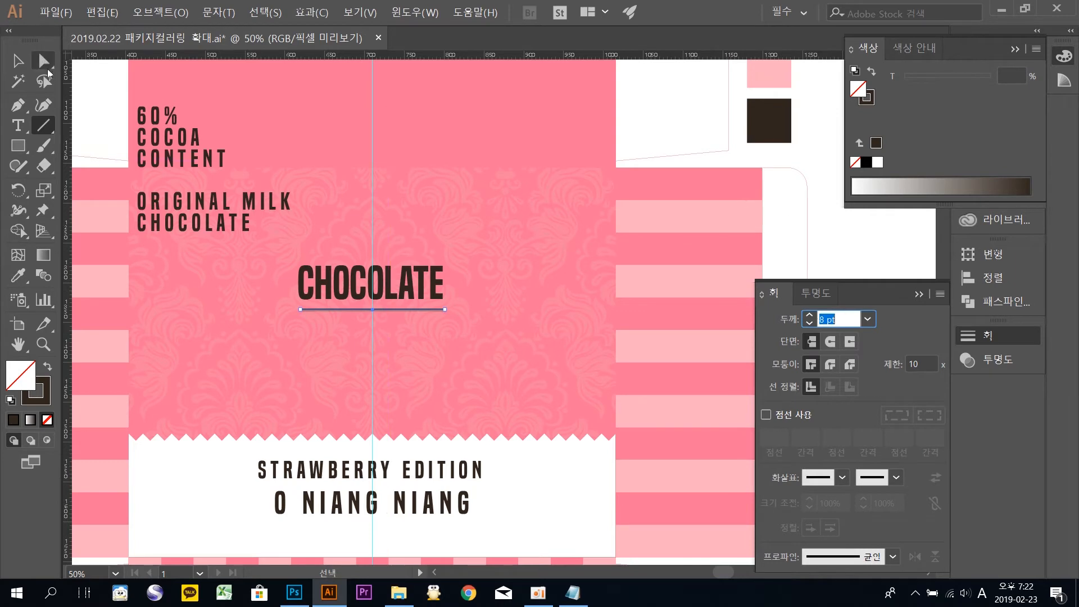
# Step: Copy 60% from the reference text block and place it enlarged to about 162 pt under the line below CHOCOLATE
pyautogui.click(25, 63)
pyautogui.click(103, 89)
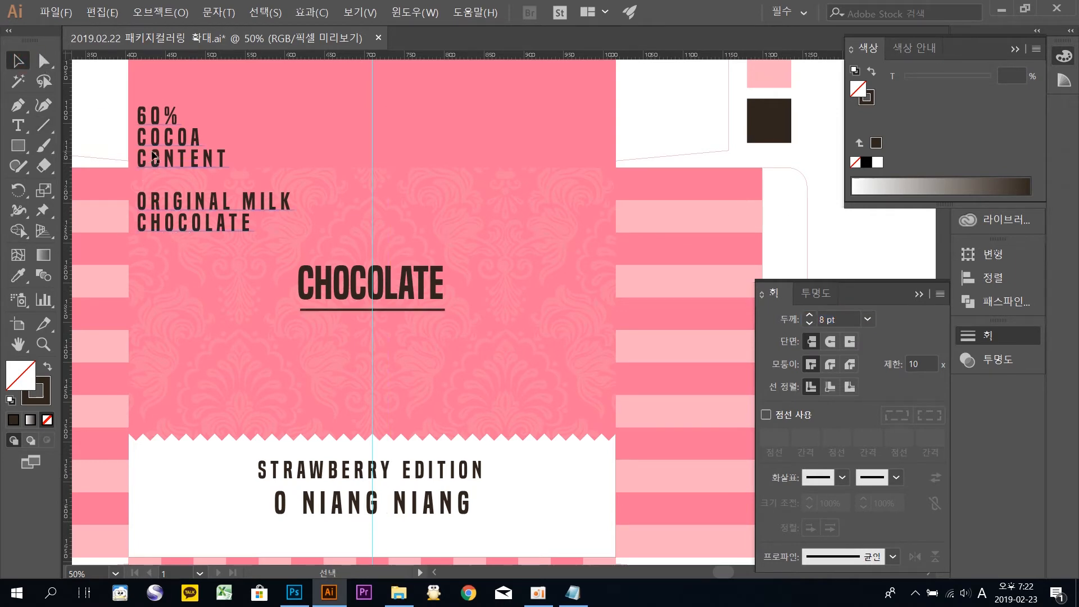
pyautogui.doubleClick(169, 120)
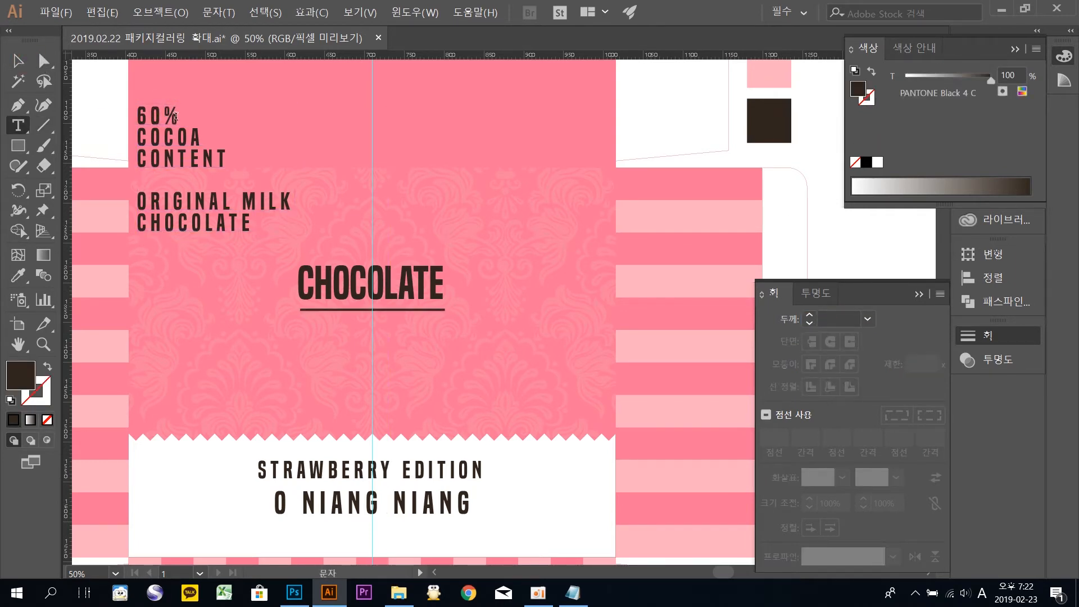
pyautogui.moveTo(183, 117); pyautogui.dragTo(121, 113)
pyautogui.press('Escape')
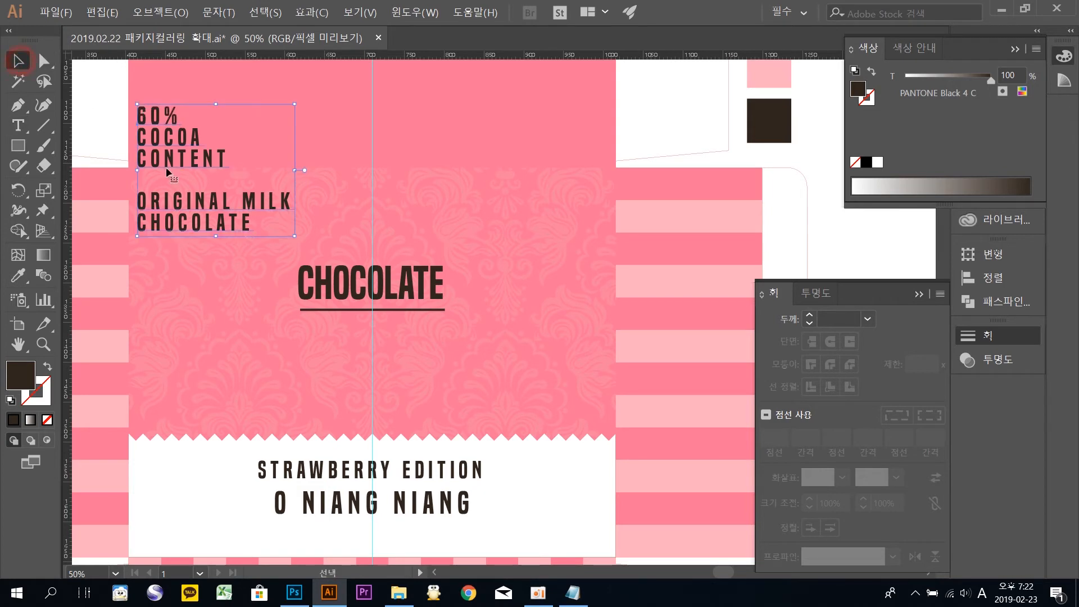
pyautogui.hotkey('ctrl', 'v')
pyautogui.moveTo(489, 313); pyautogui.dragTo(386, 366)
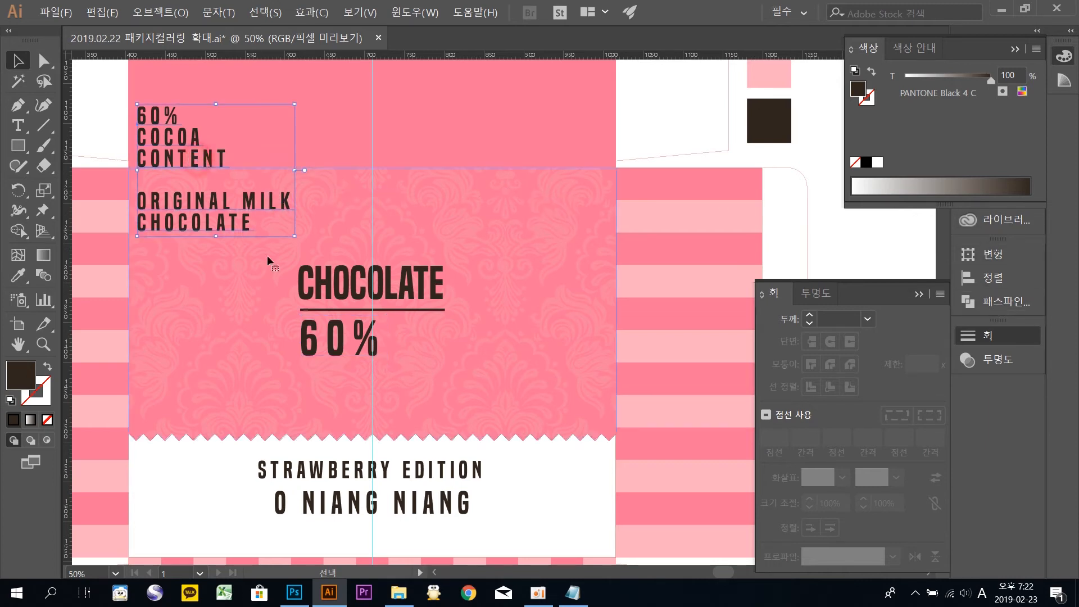
# Step: Set the tracking of the enlarged 60% and the reference text block to 0
pyautogui.keyDown('shift'); pyautogui.click(196, 160); pyautogui.keyUp('shift')
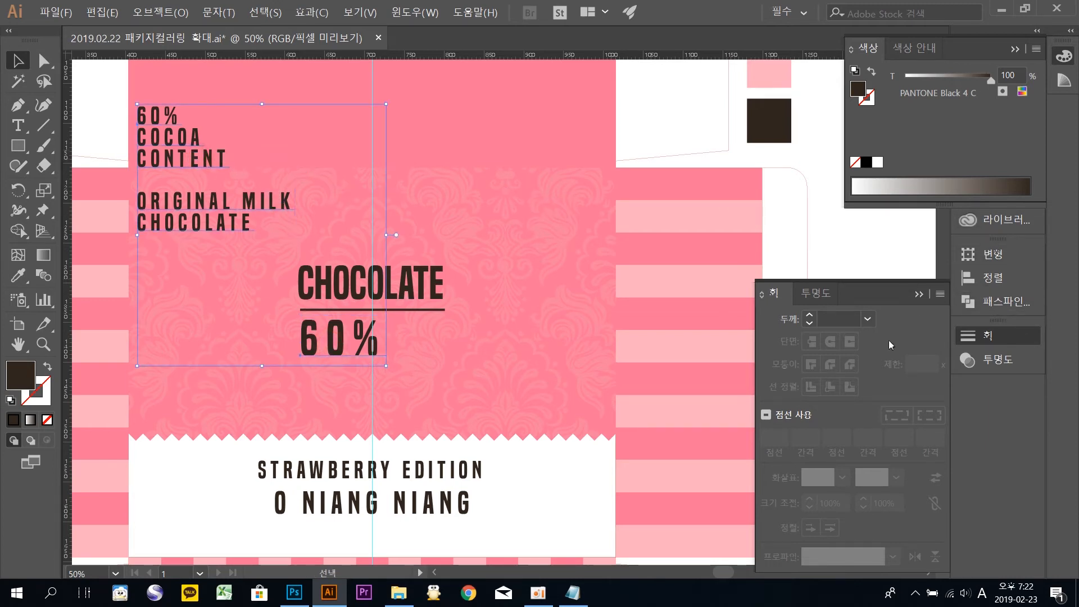
pyautogui.click(1000, 340)
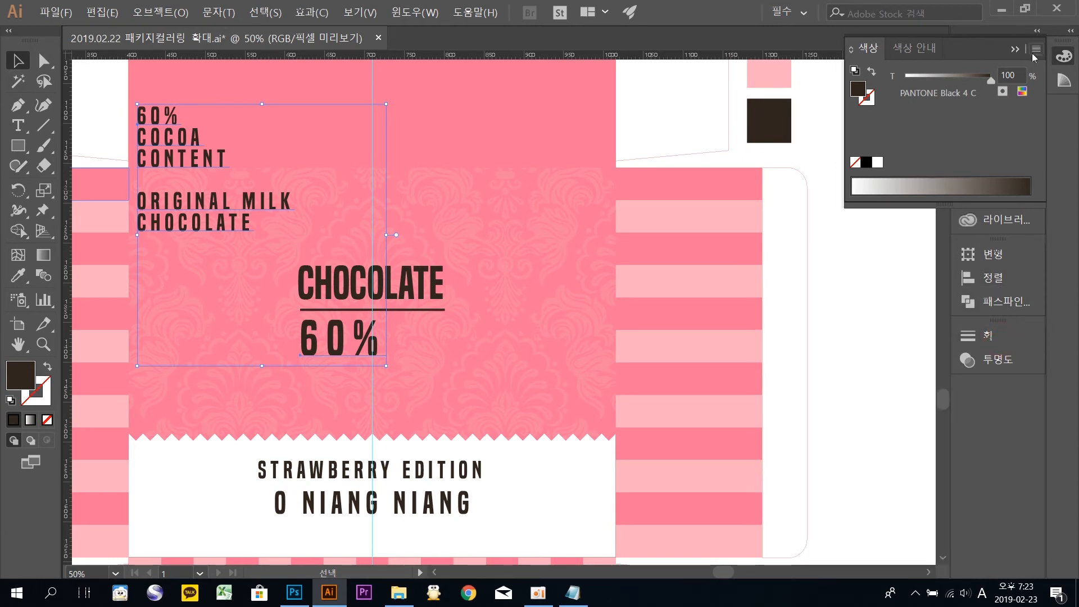
pyautogui.click(1040, 54)
pyautogui.click(992, 91)
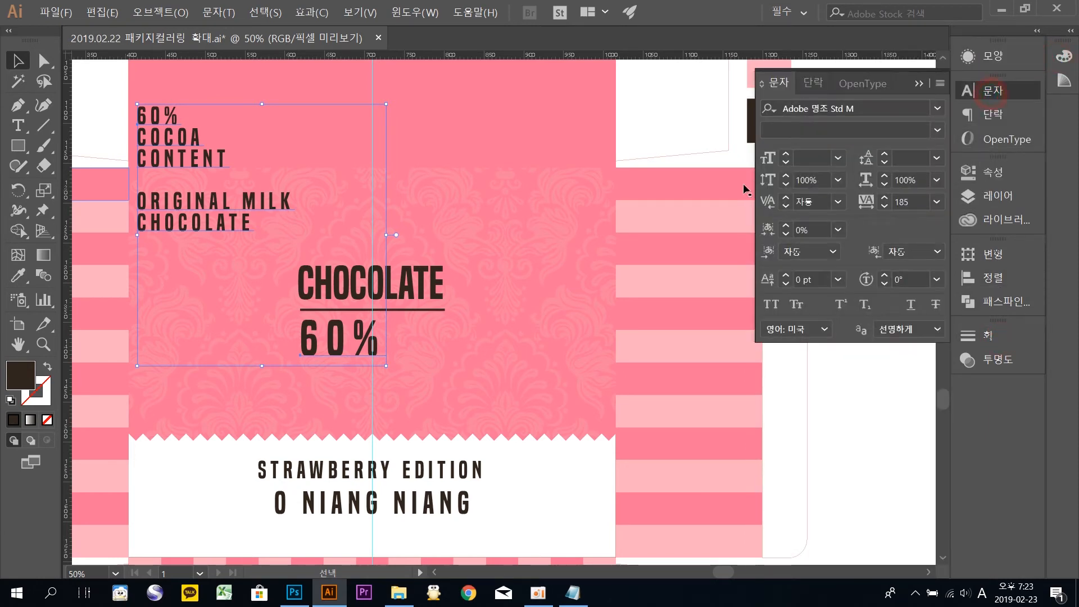
pyautogui.click(936, 201)
pyautogui.click(955, 292)
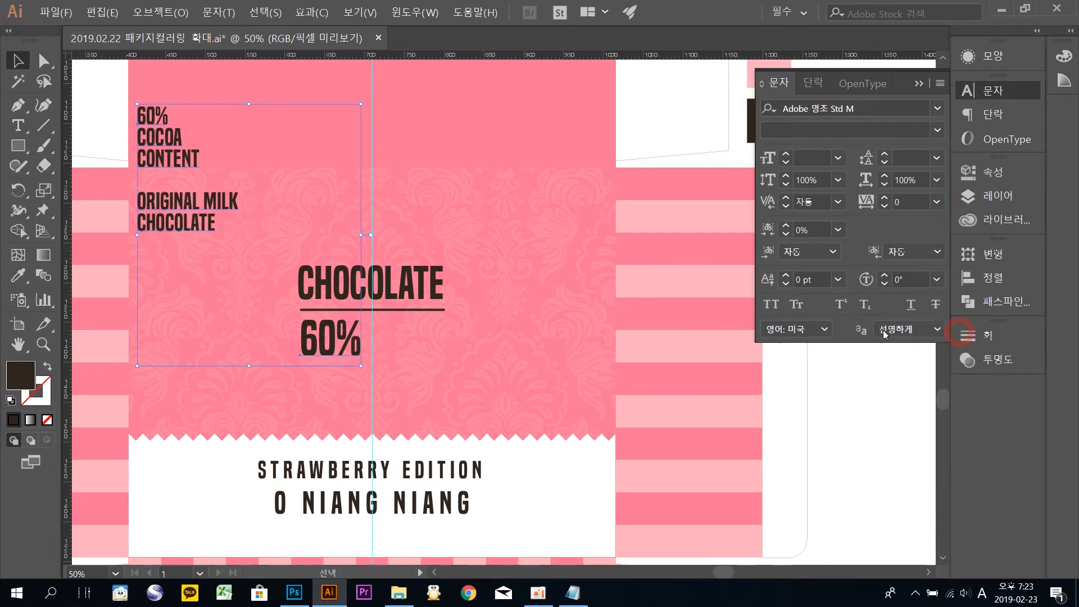
pyautogui.click(881, 488)
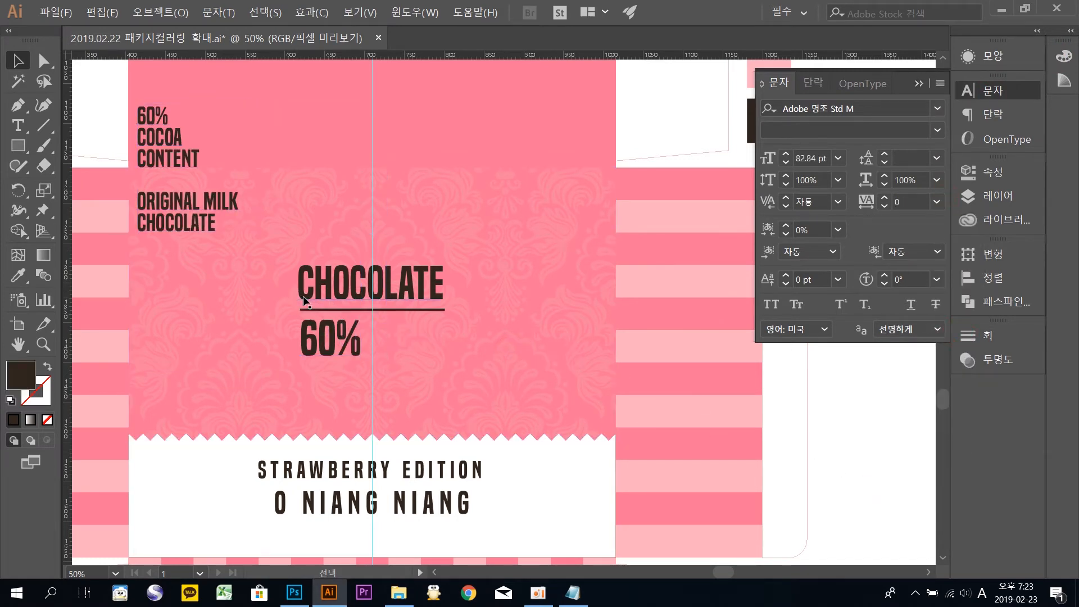
# Step: Reduce only the percent sign of the enlarged 60% to 112 pt
pyautogui.doubleClick(348, 335)
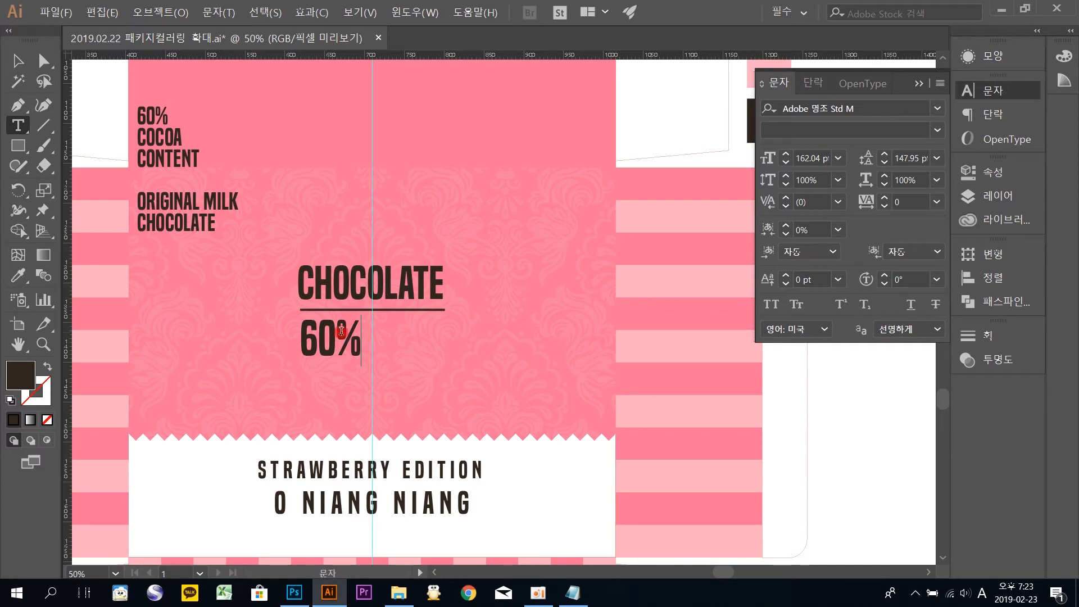
pyautogui.moveTo(341, 331); pyautogui.dragTo(386, 341)
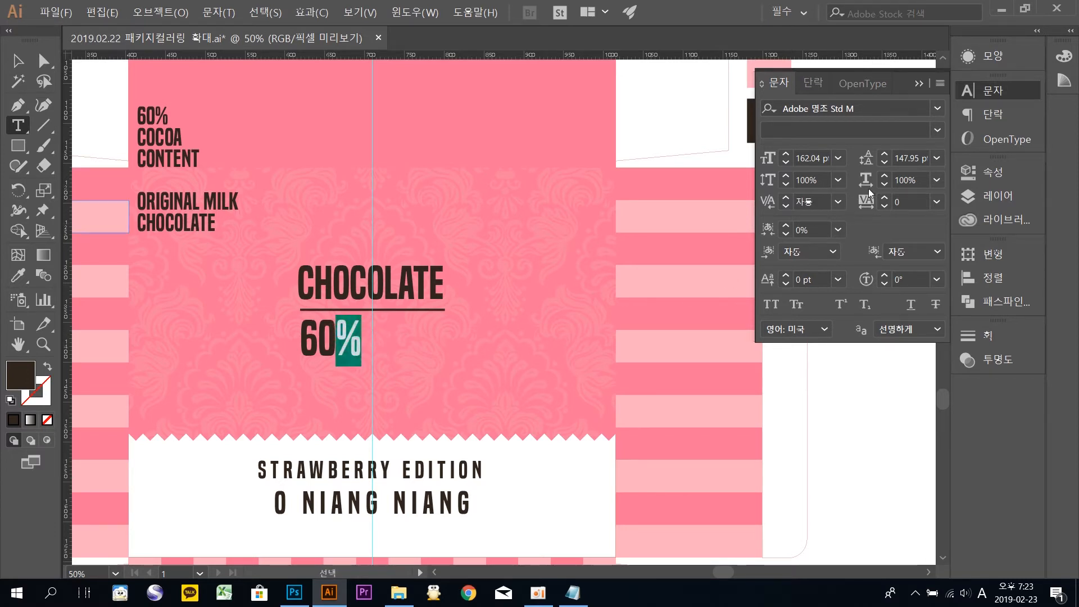
pyautogui.click(822, 158)
pyautogui.write('150')
pyautogui.press('Return')
pyautogui.scroll(-20, 823, 152)
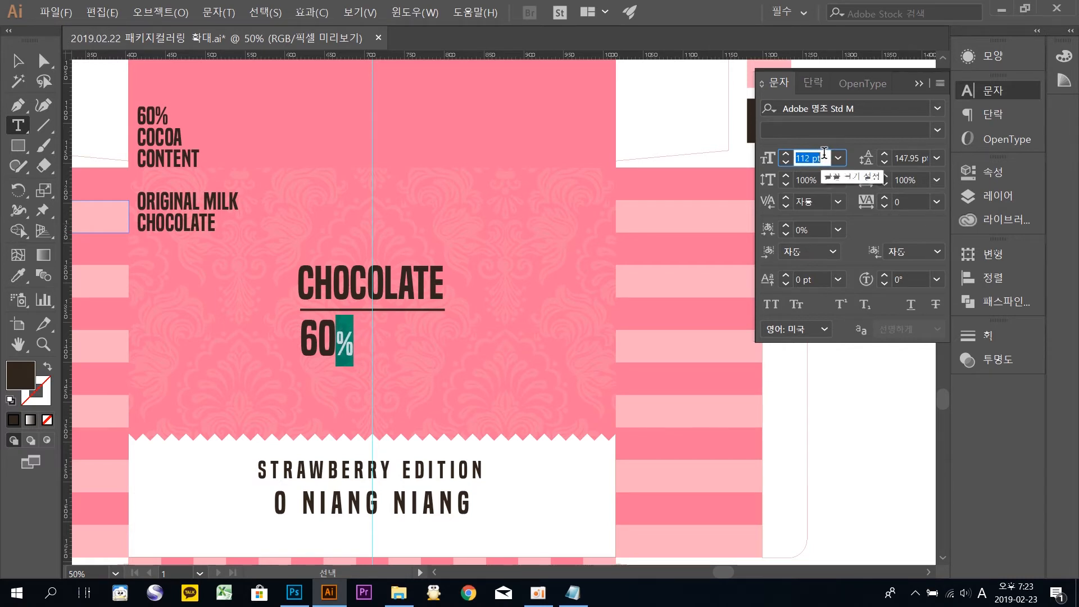
pyautogui.click(18, 62)
pyautogui.click(84, 92)
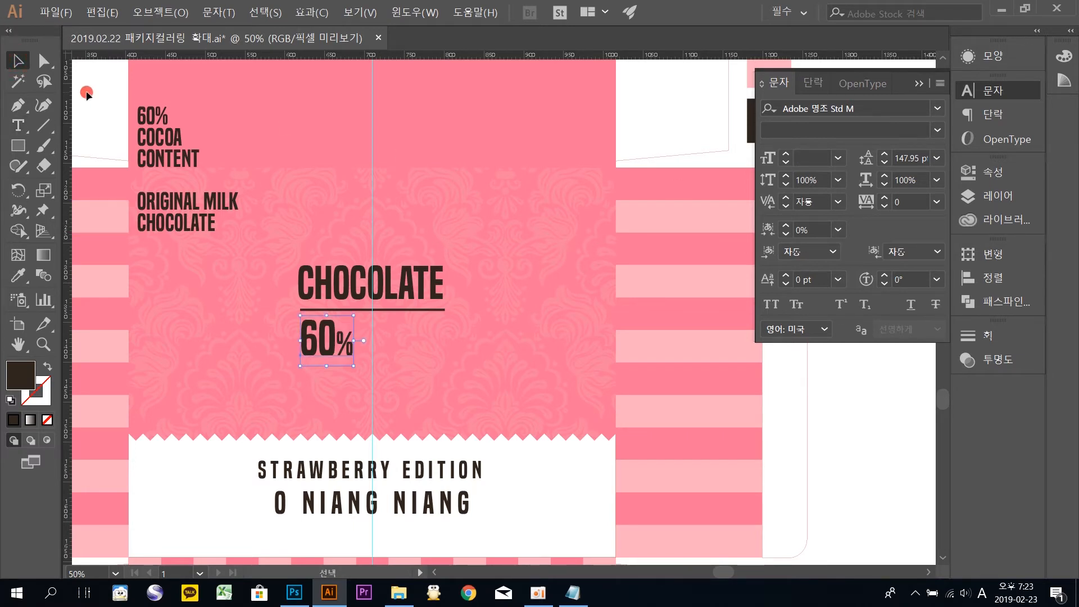
# Step: Copy COCOA CONTENT from the reference text block and place it on two lines beside the enlarged 60%
pyautogui.doubleClick(191, 152)
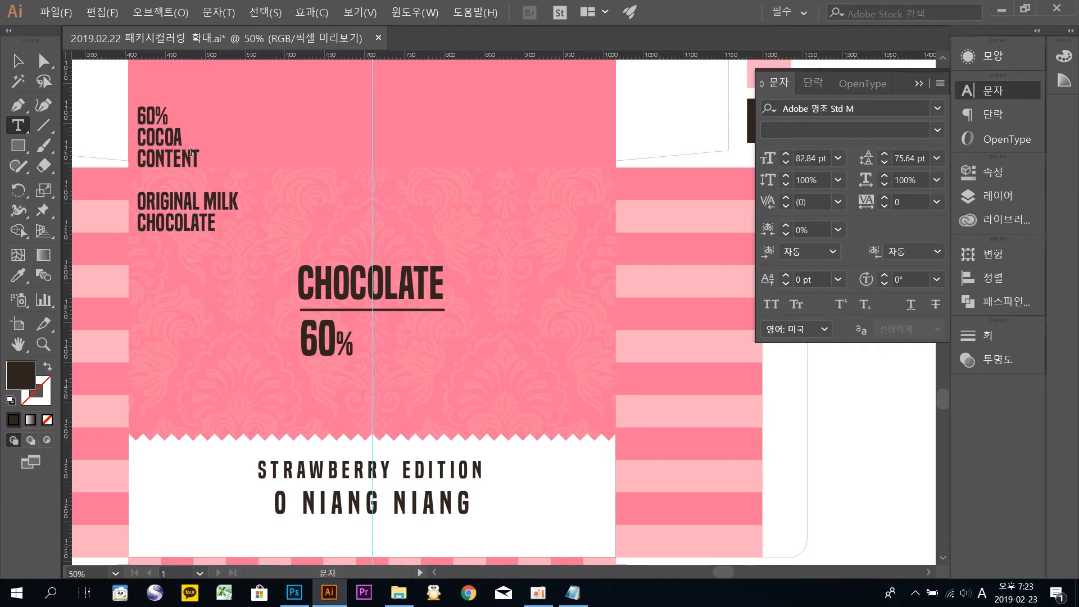
pyautogui.moveTo(197, 157); pyautogui.dragTo(142, 136)
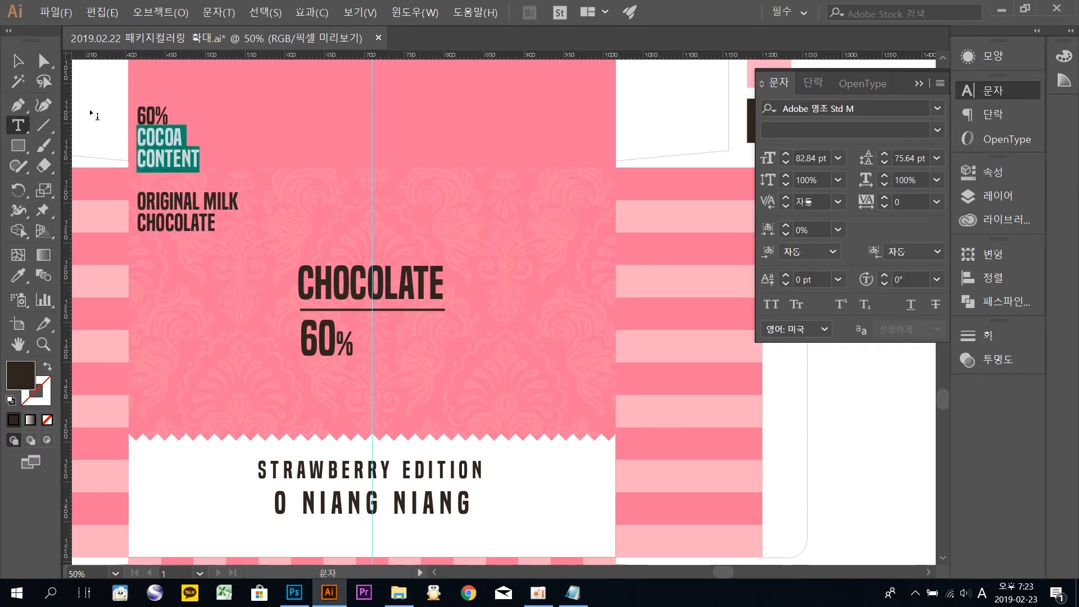
pyautogui.click(19, 63)
pyautogui.click(97, 116)
pyautogui.press('a')
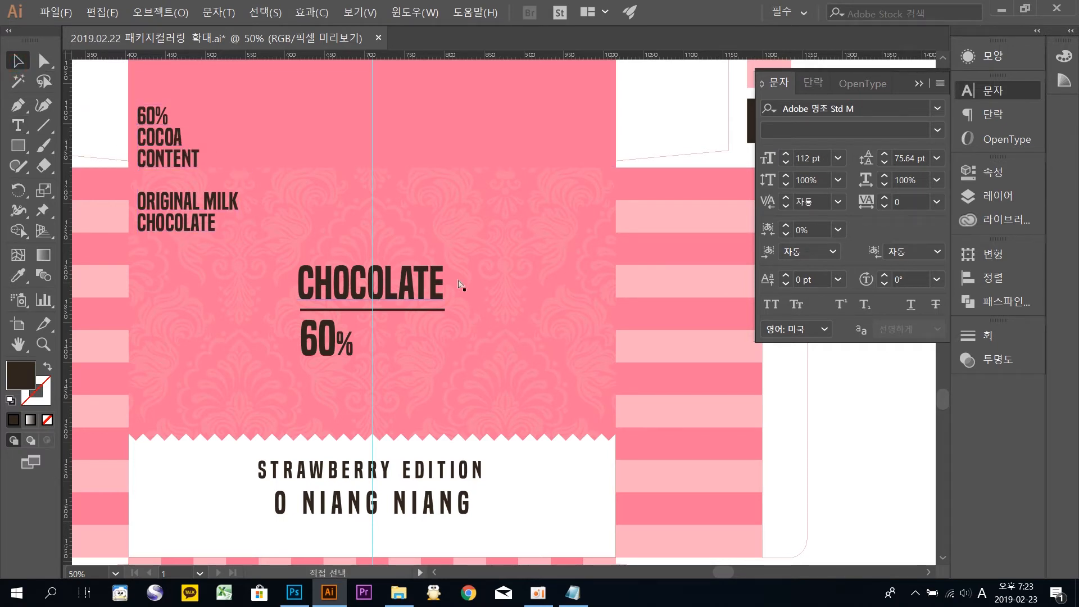
pyautogui.hotkey('ctrl', 'v')
pyautogui.moveTo(503, 301); pyautogui.dragTo(400, 332)
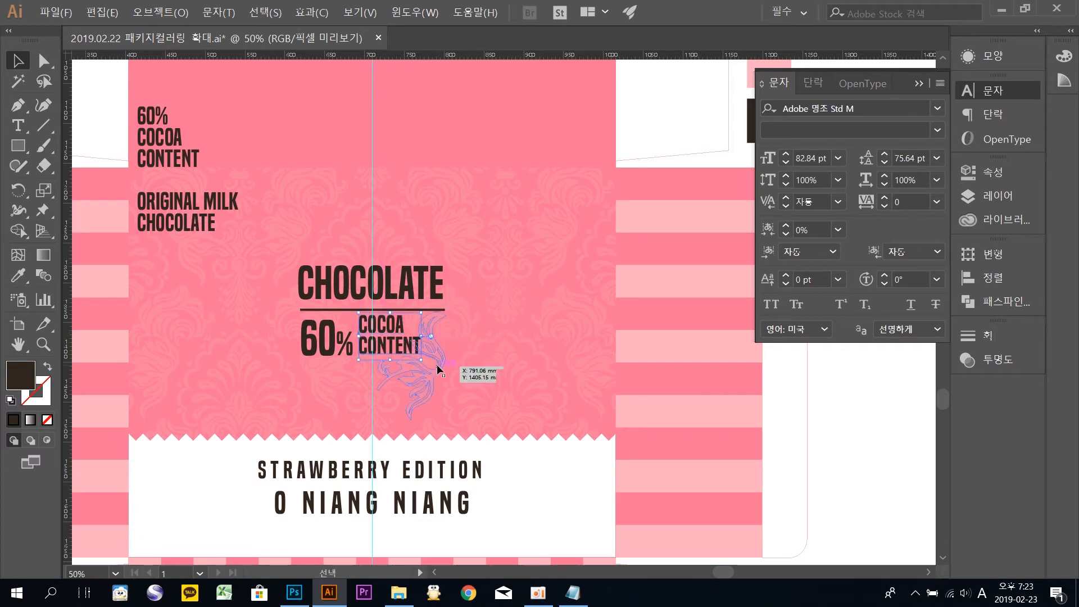
# Step: Widen the tracking of the word COCOA to 160 so it matches the width of CONTENT
pyautogui.click(38, 65)
pyautogui.press('t')
pyautogui.click(415, 330)
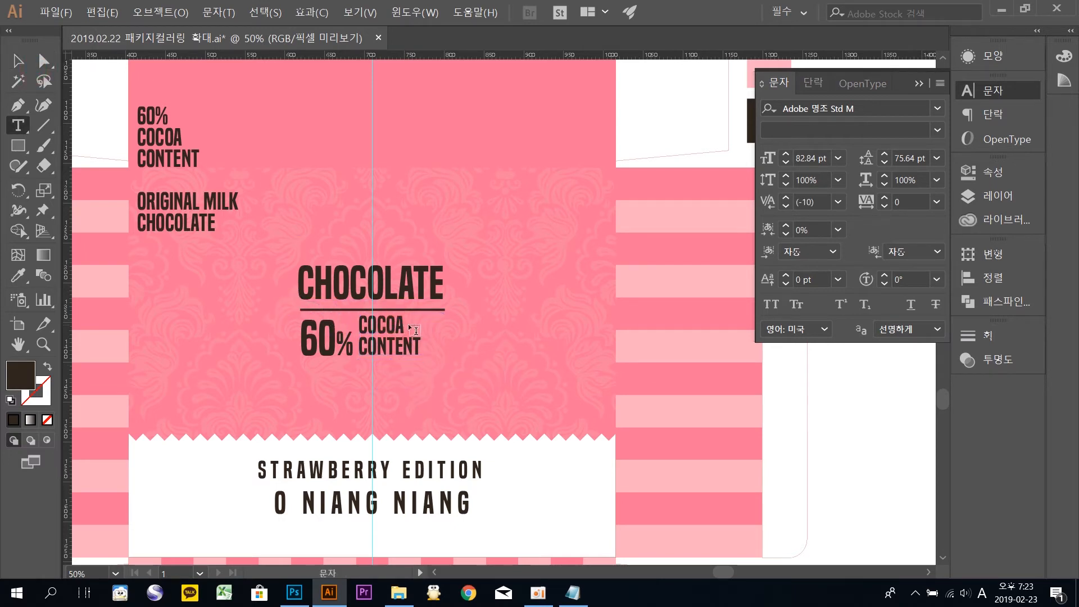
pyautogui.moveTo(400, 322); pyautogui.dragTo(335, 331)
pyautogui.click(906, 201)
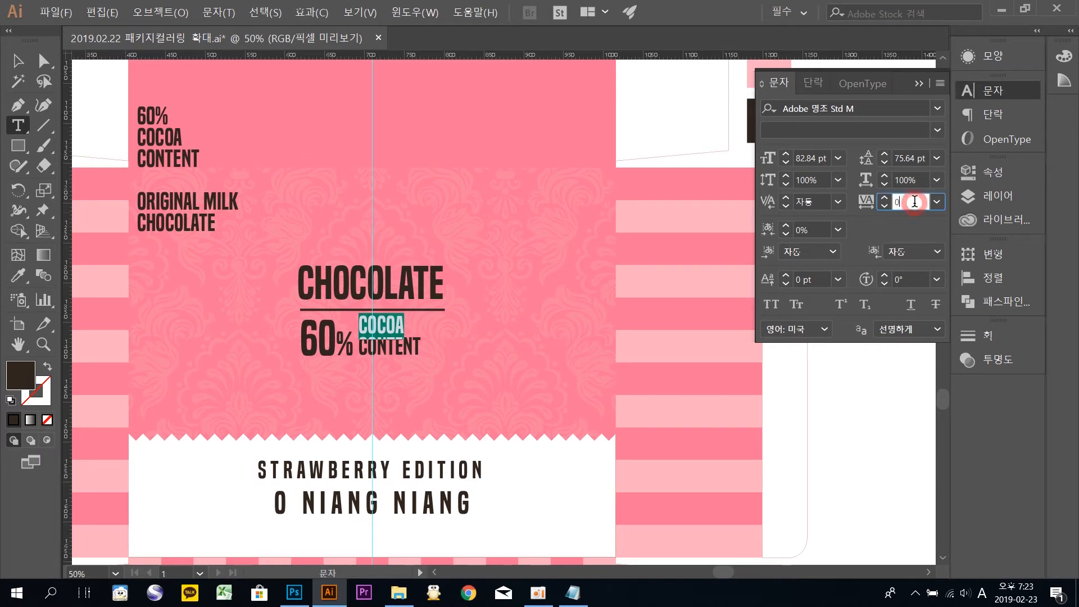
pyautogui.write('19')
pyautogui.press('Return')
pyautogui.write('69')
pyautogui.press('Return')
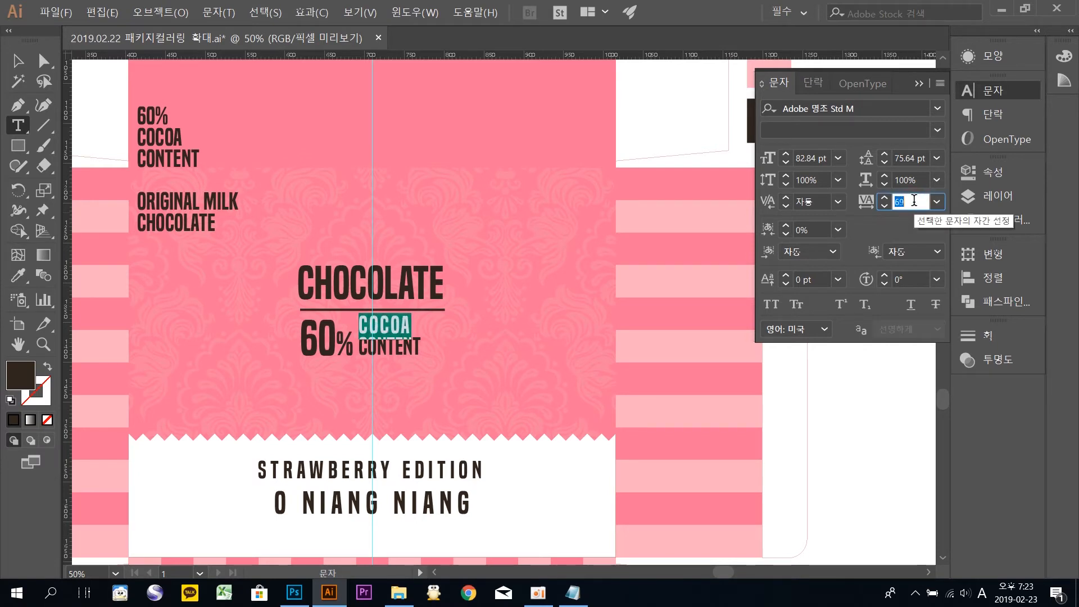
pyautogui.scroll(19, 912, 200)
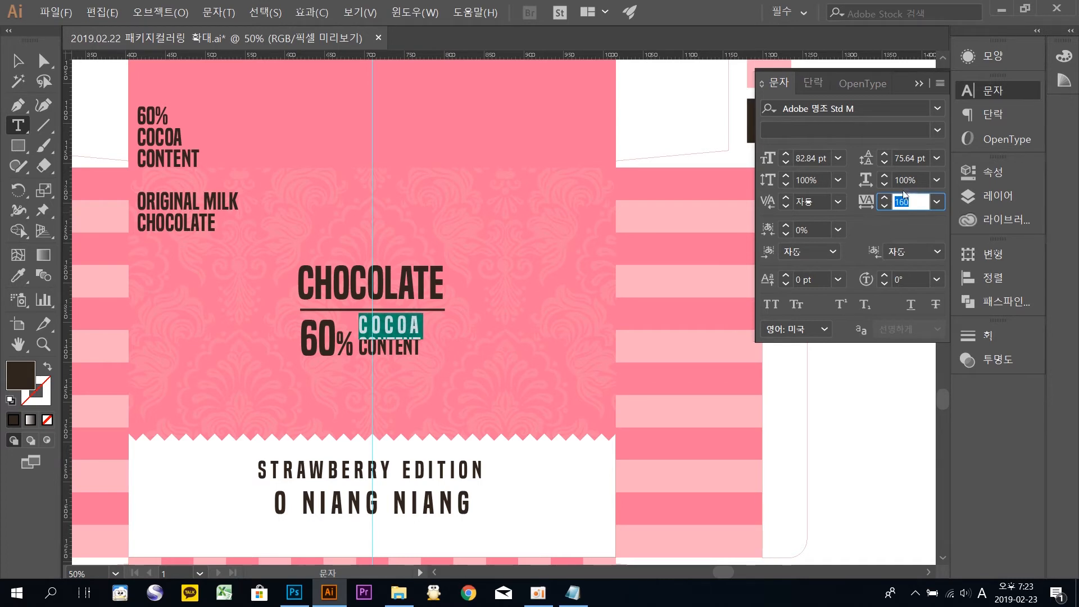
pyautogui.click(18, 61)
pyautogui.click(114, 95)
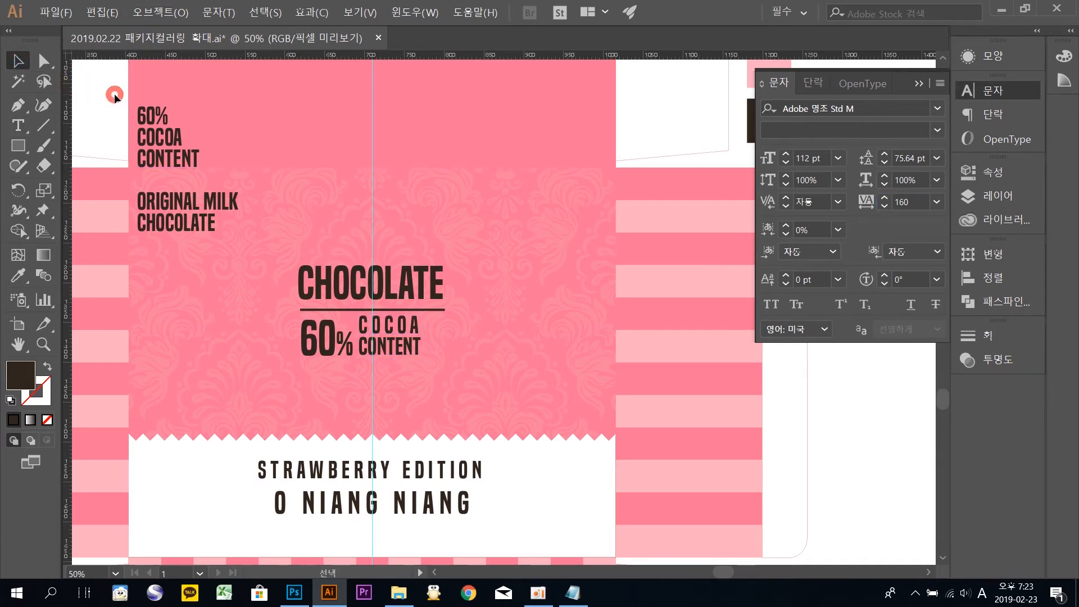
# Step: Place the strawberry icon to the right of COCOA CONTENT and bring it to the front
pyautogui.moveTo(554, 256); pyautogui.dragTo(515, 269)
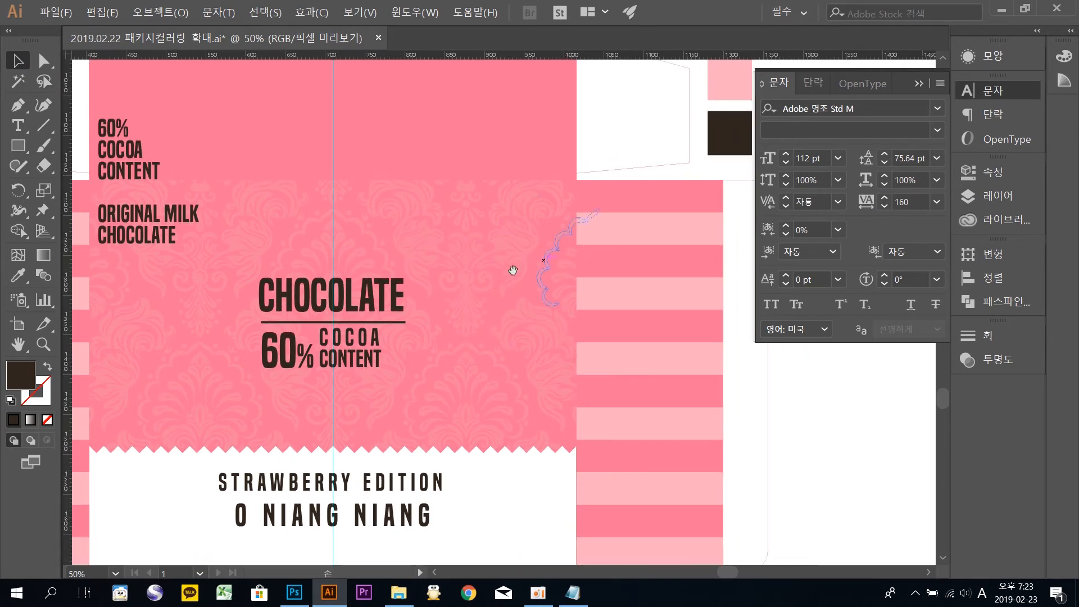
pyautogui.moveTo(662, 163); pyautogui.dragTo(328, 354)
pyautogui.moveTo(600, 180); pyautogui.dragTo(208, 513)
pyautogui.click(594, 414)
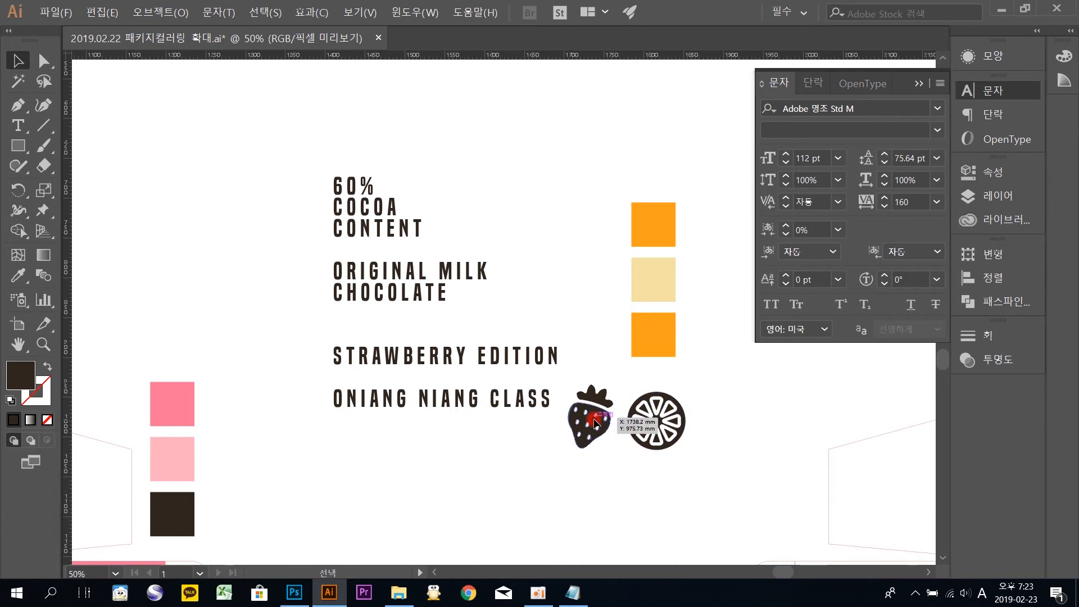
pyautogui.moveTo(594, 414); pyautogui.dragTo(291, 313)
pyautogui.moveTo(357, 279); pyautogui.dragTo(486, 291)
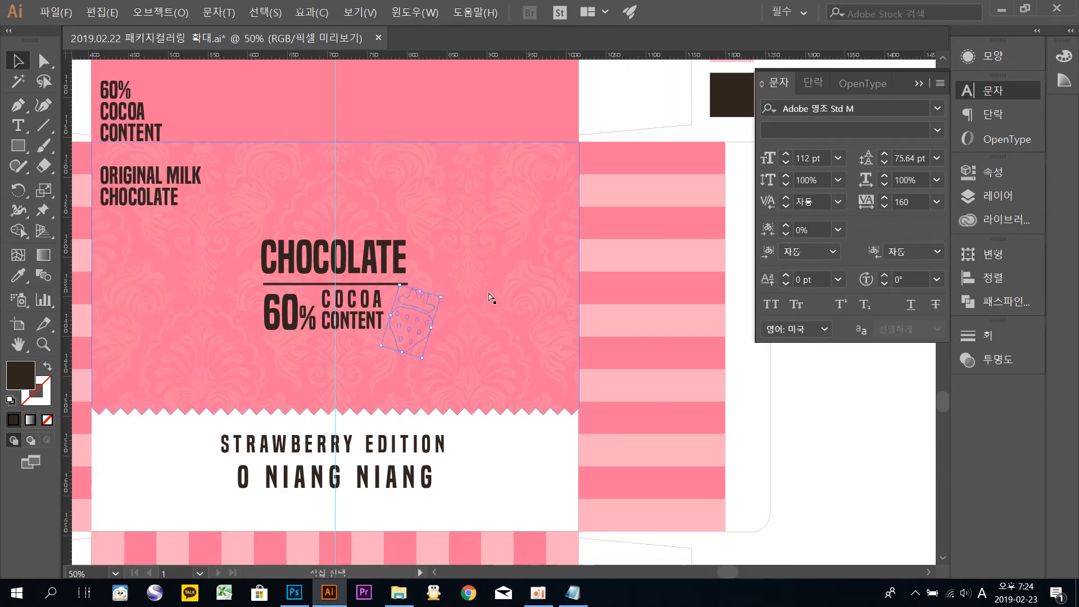
pyautogui.hotkey('ctrl', 'shift', ']')
pyautogui.click(800, 412)
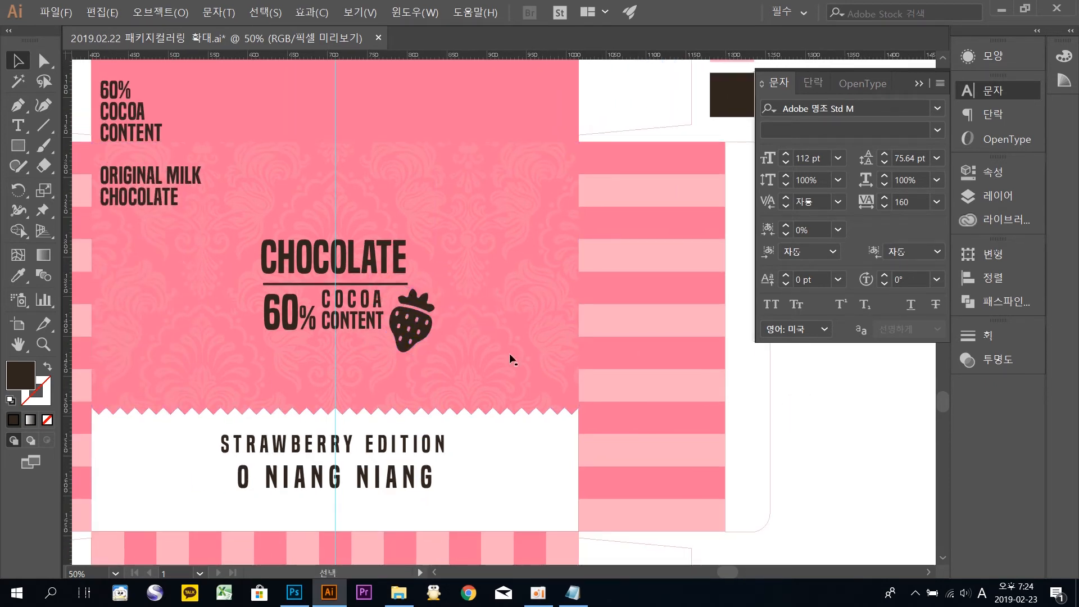
# Step: Group the strawberry, COCOA CONTENT, 60%, the line and the CHOCOLATE heading
pyautogui.moveTo(468, 335); pyautogui.dragTo(549, 329)
pyautogui.click(500, 314)
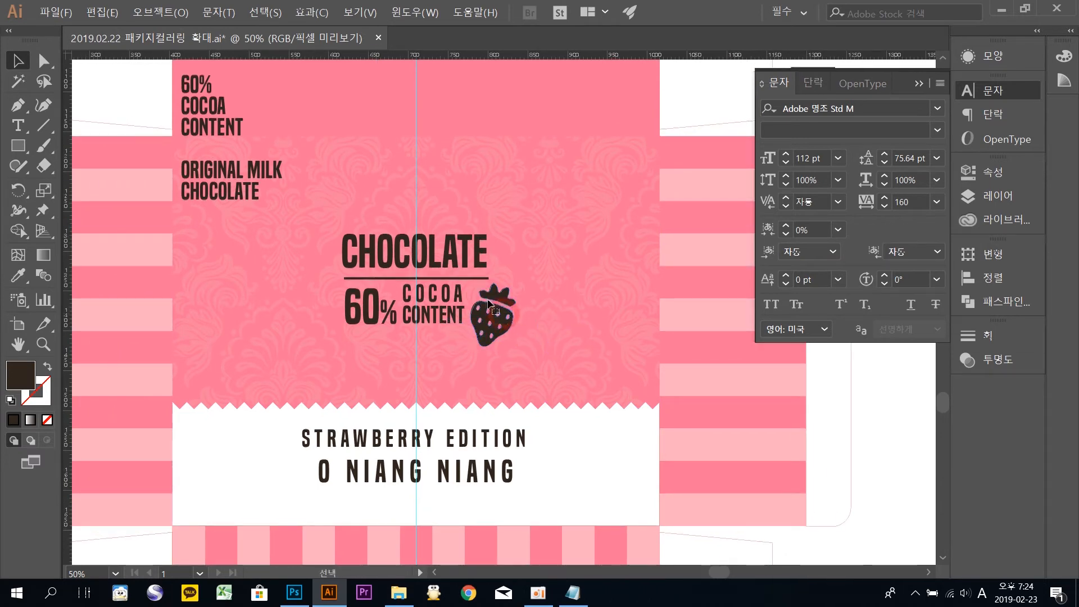
pyautogui.keyDown('shift'); pyautogui.click(425, 308); pyautogui.keyUp('shift')
pyautogui.keyDown('shift'); pyautogui.click(379, 322); pyautogui.keyUp('shift')
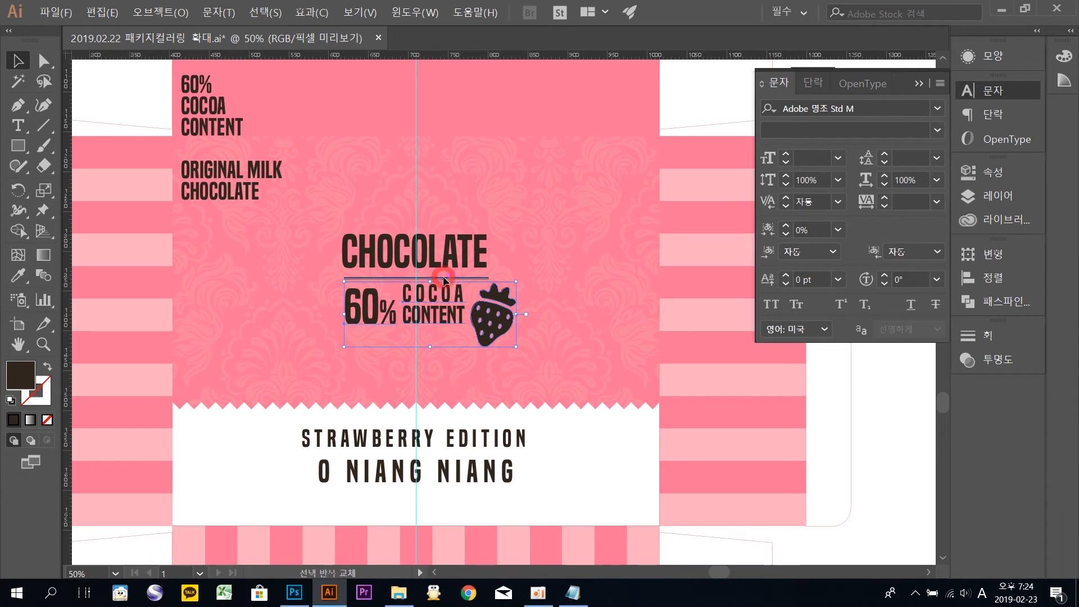
pyautogui.keyDown('shift'); pyautogui.click(449, 260); pyautogui.keyUp('shift')
pyautogui.hotkey('ctrl', 'g')
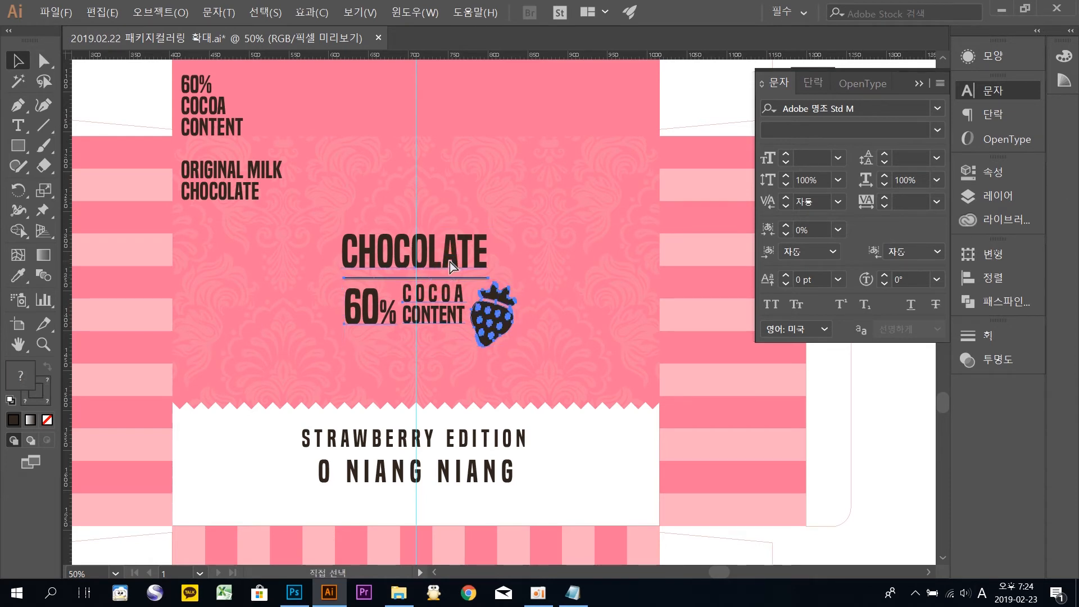
pyautogui.click(905, 436)
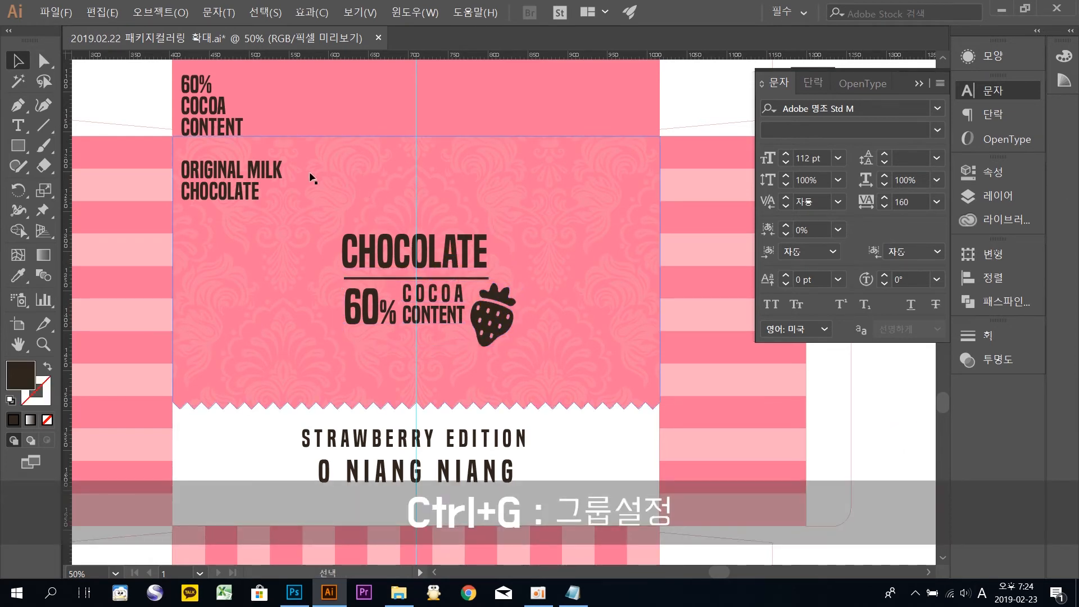
# Step: Copy ORIGINAL MILK from the reference text block and place it under 60%, aligned to its left edge
pyautogui.click(242, 177)
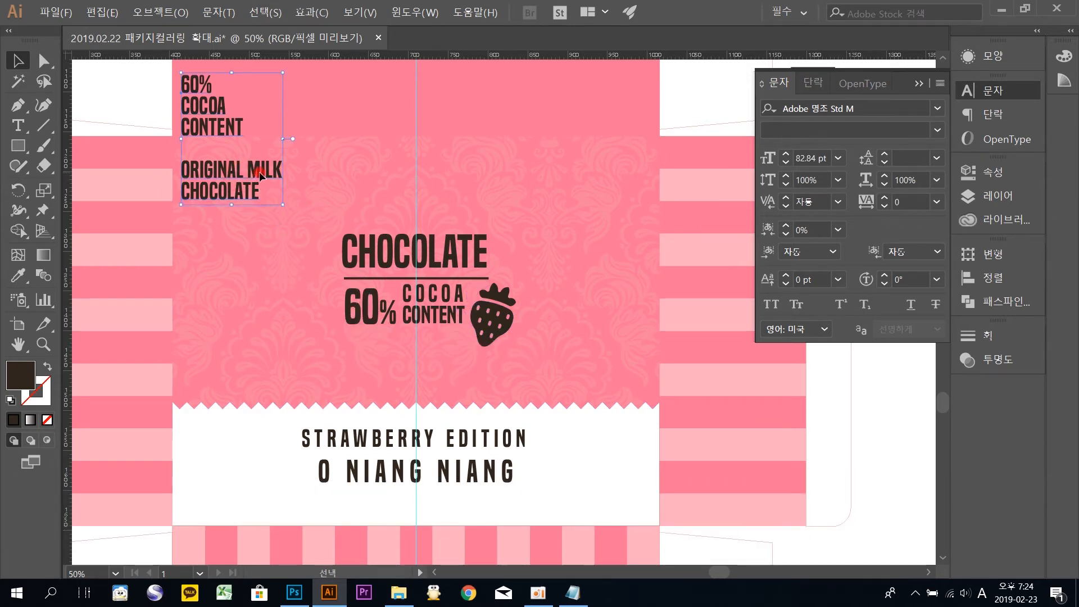
pyautogui.press('t')
pyautogui.click(260, 175)
pyautogui.moveTo(280, 167); pyautogui.dragTo(178, 170)
pyautogui.hotkey('ctrl', 'c')
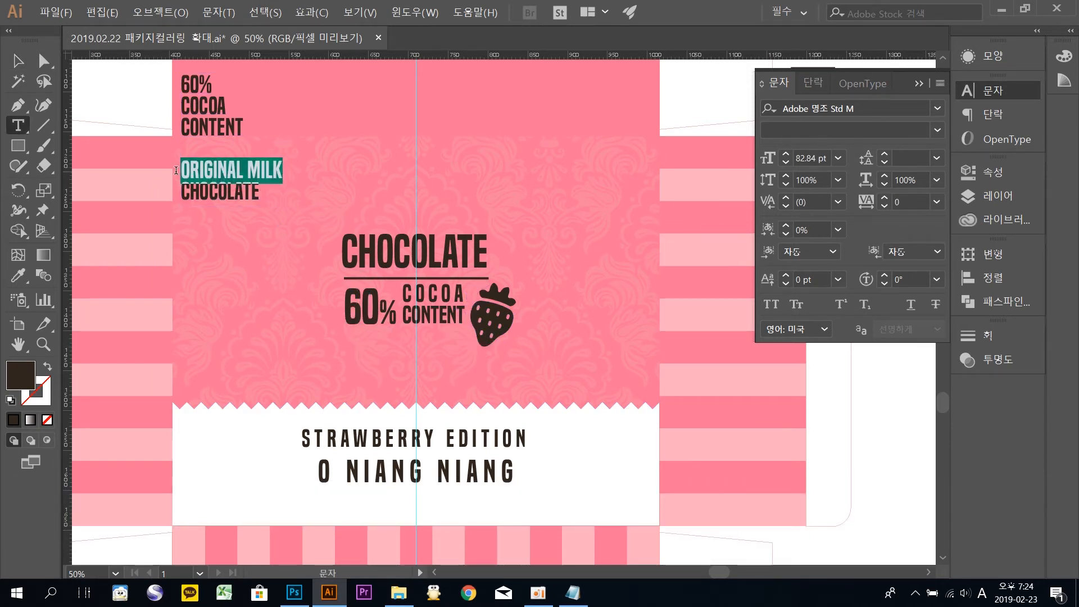
pyautogui.click(16, 60)
pyautogui.click(695, 87)
pyautogui.hotkey('ctrl', 'v')
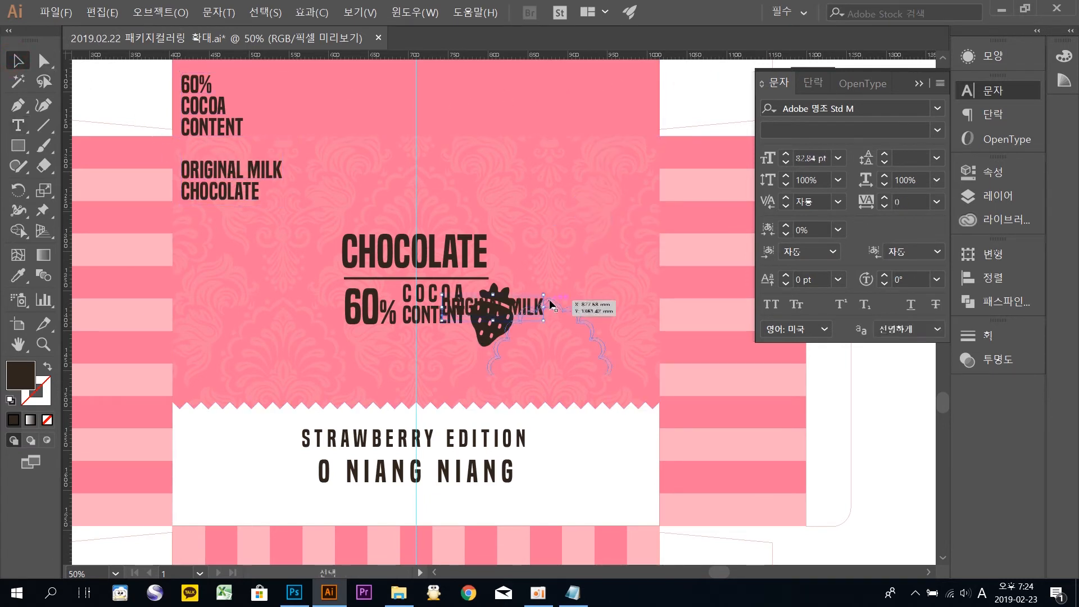
pyautogui.moveTo(518, 309); pyautogui.dragTo(427, 344)
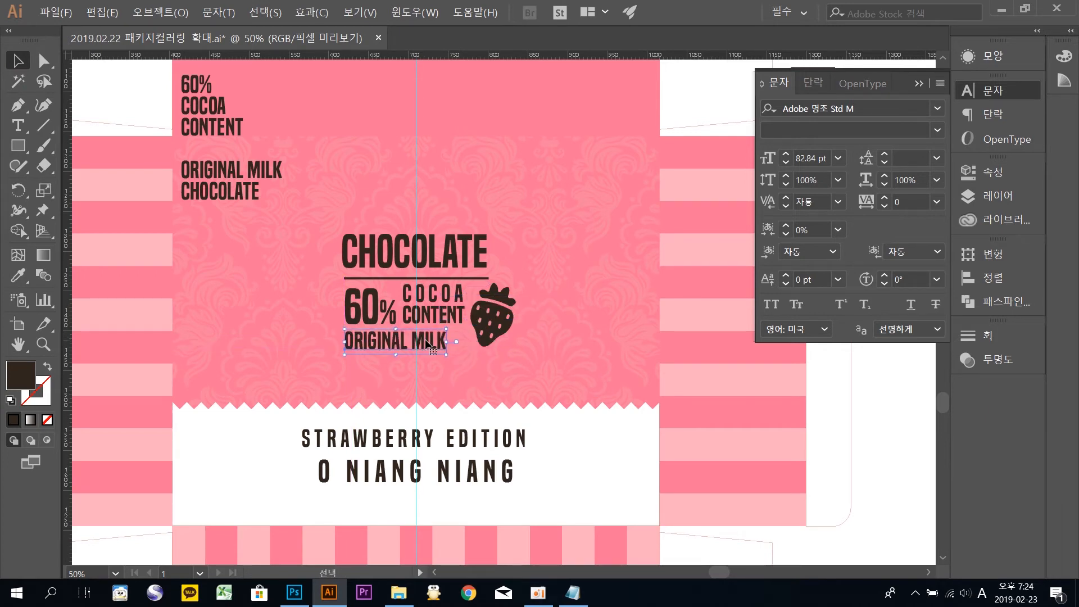
# Step: Widen the tracking of ORIGINAL MILK to 63 so its width matches the COCOA CONTENT line above
pyautogui.press('t')
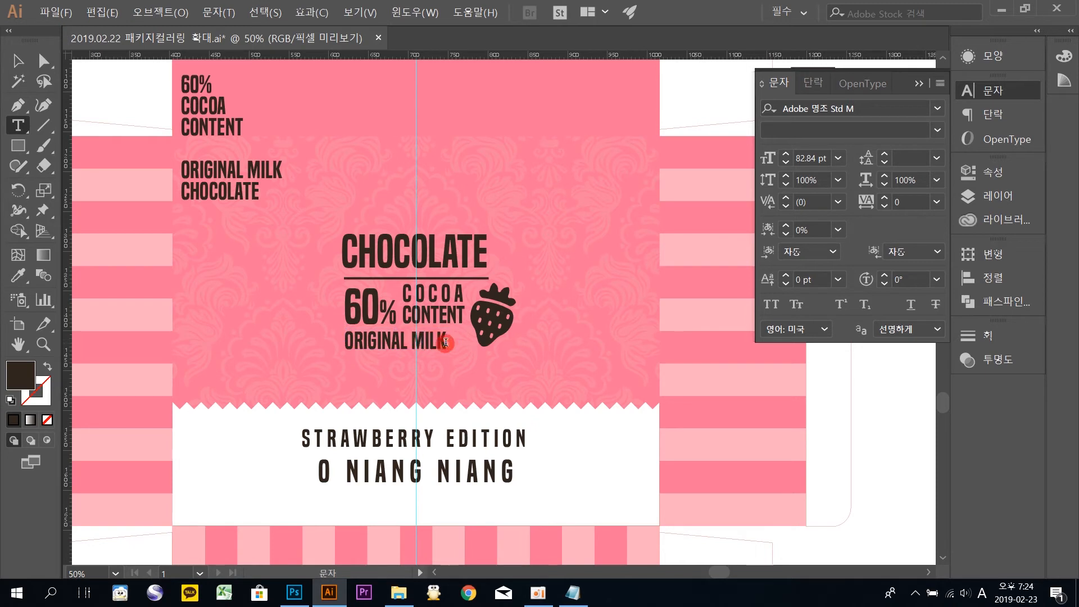
pyautogui.hotkey('ctrl', 'a')
pyautogui.click(909, 202)
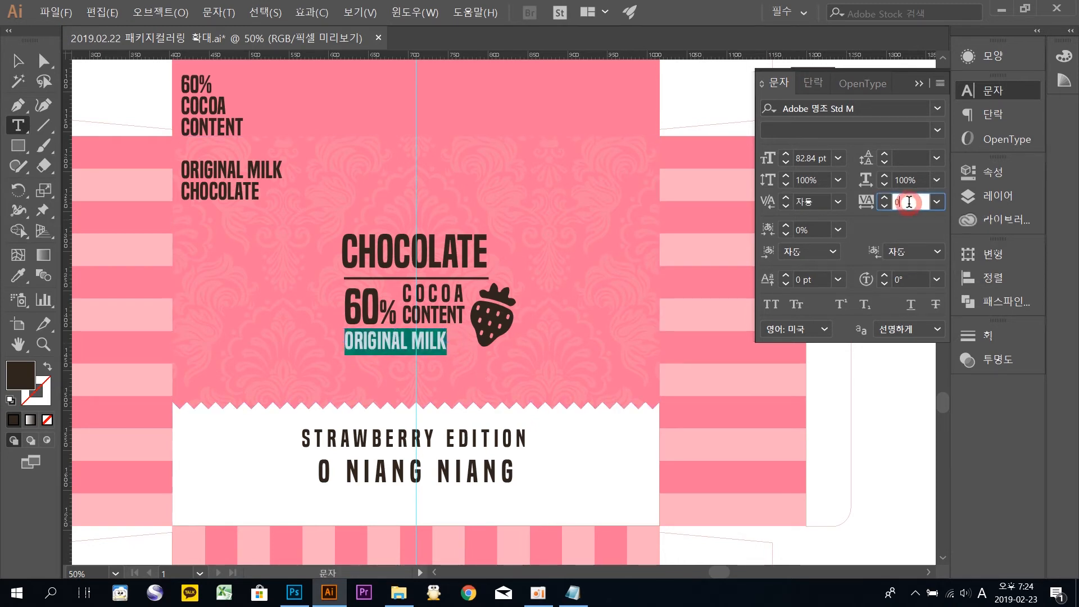
pyautogui.press('Up')
pyautogui.press('Up')
pyautogui.press('Up')
pyautogui.press('Up')
pyautogui.press('Up')
pyautogui.press('Up')
pyautogui.press('Up')
pyautogui.press('Up')
pyautogui.press('Up')
pyautogui.press('Up')
pyautogui.press('Up')
pyautogui.press('Up')
pyautogui.press('Up')
pyautogui.press('Up')
pyautogui.press('Up')
pyautogui.press('Up')
pyautogui.press('Up')
pyautogui.press('Up')
pyautogui.press('Up')
pyautogui.press('Up')
pyautogui.press('Up')
pyautogui.press('Up')
pyautogui.press('Up')
pyautogui.press('Up')
pyautogui.press('Up')
pyautogui.press('Up')
pyautogui.press('Up')
pyautogui.press('Up')
pyautogui.press('Up')
pyautogui.press('Up')
pyautogui.press('Up')
pyautogui.press('Up')
pyautogui.press('Up')
pyautogui.press('Up')
pyautogui.press('Up')
pyautogui.press('Up')
pyautogui.press('Up')
pyautogui.press('Up')
pyautogui.press('Up')
pyautogui.press('Up')
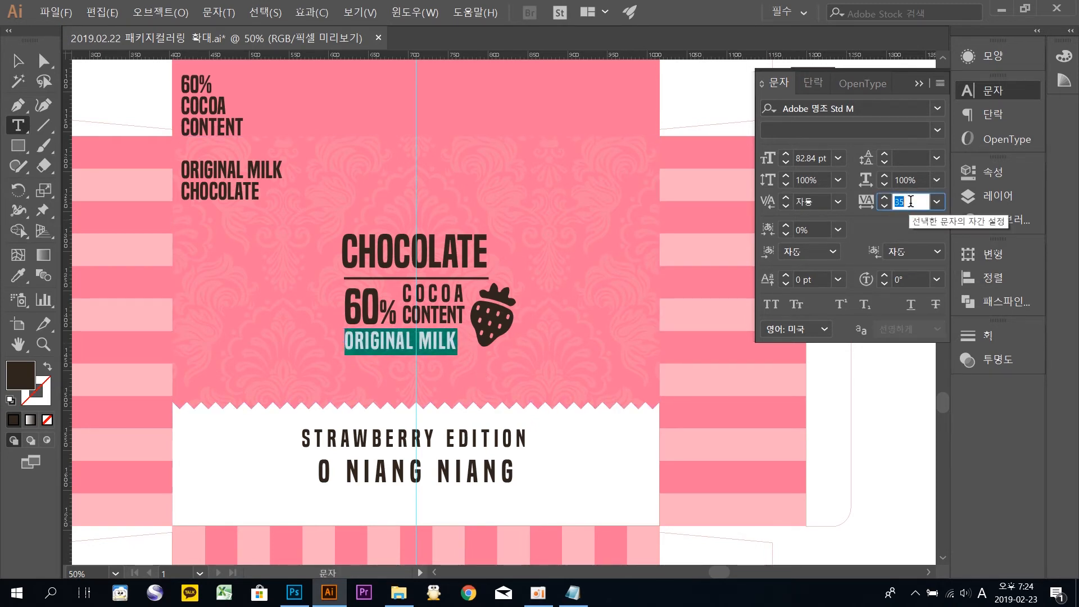
pyautogui.press('Up')
pyautogui.press('Up')
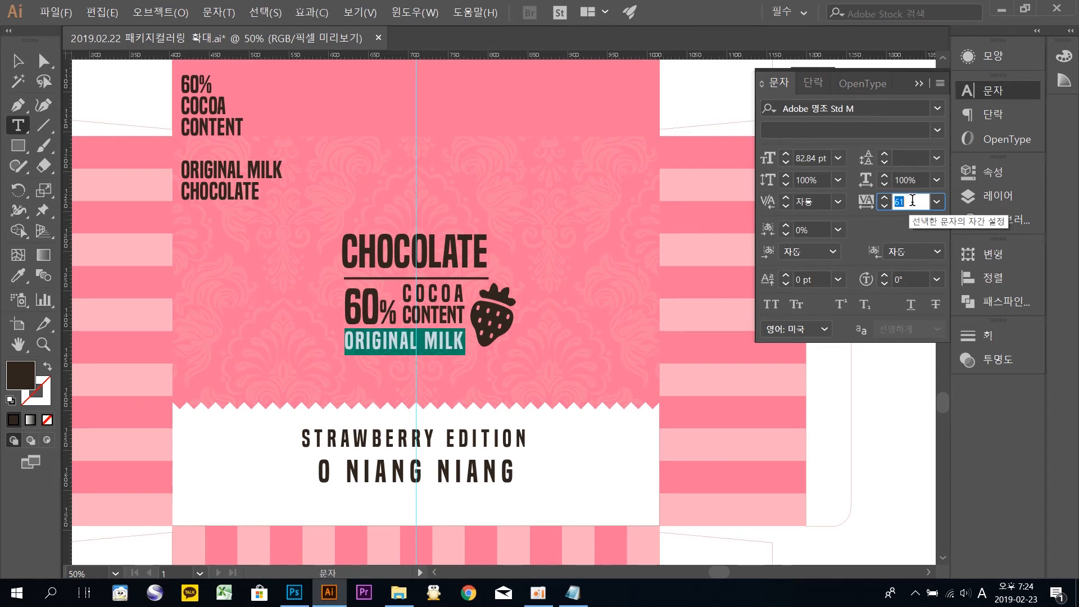
pyautogui.click(18, 60)
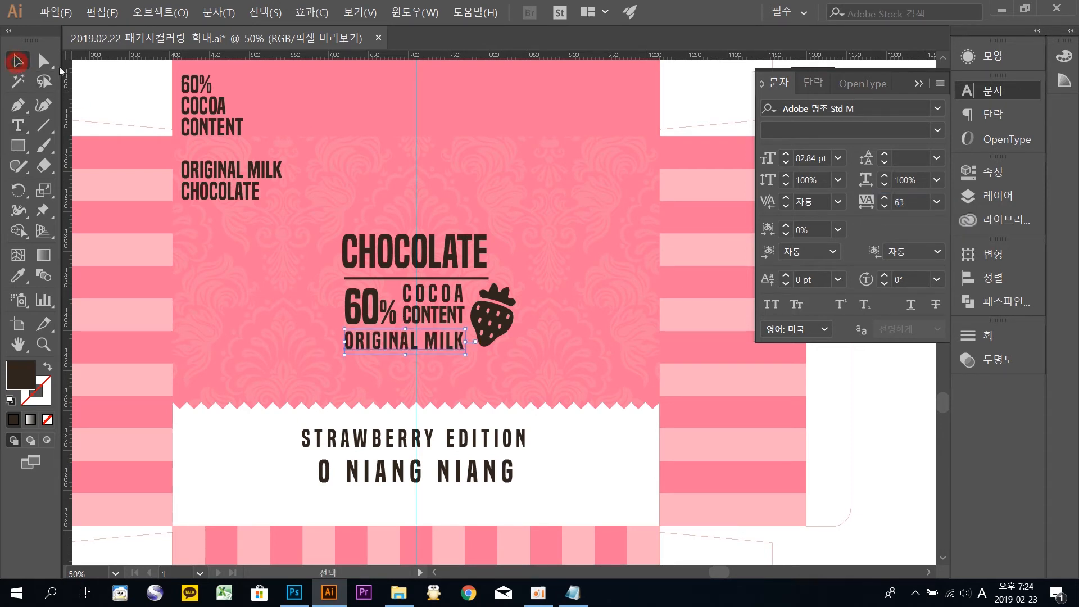
pyautogui.click(128, 72)
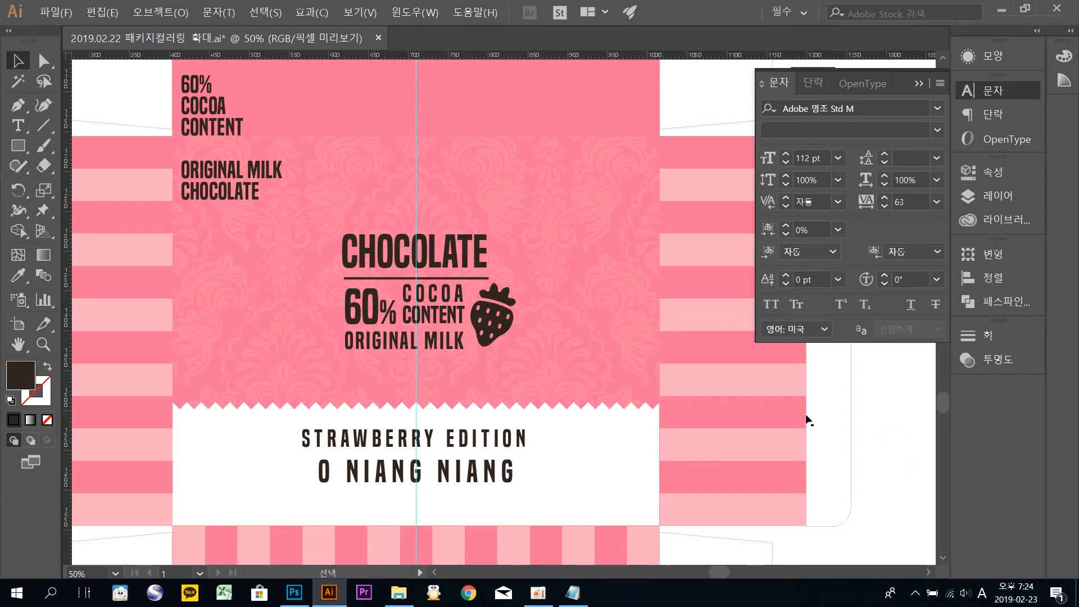
# Step: Draw a dark brown rectangle down the middle of the front panel, reaching its lower edge, and send it to the back
pyautogui.moveTo(668, 419); pyautogui.dragTo(602, 378)
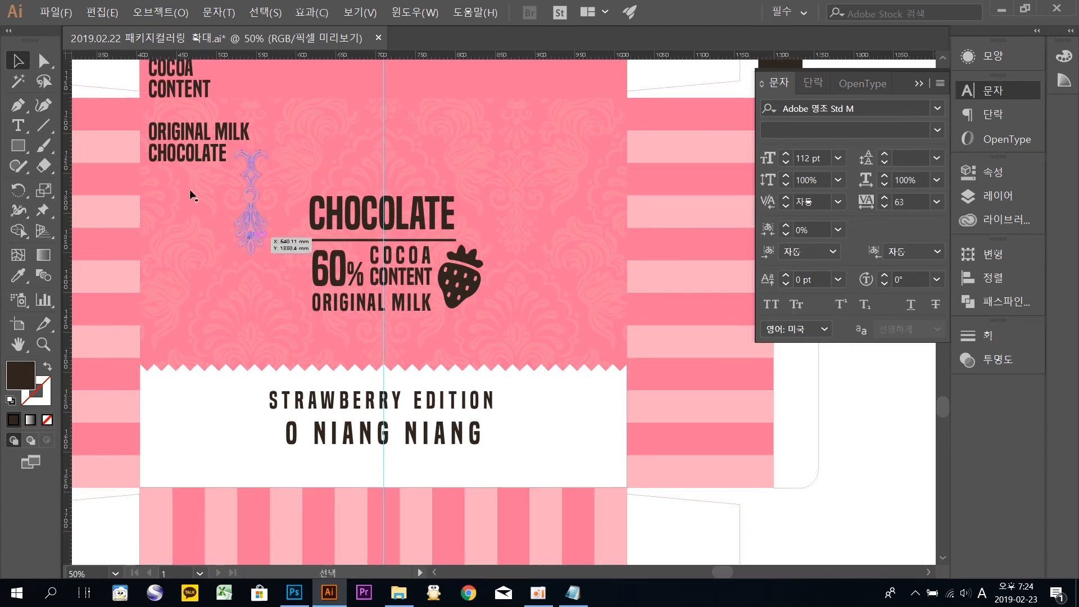
pyautogui.click(20, 145)
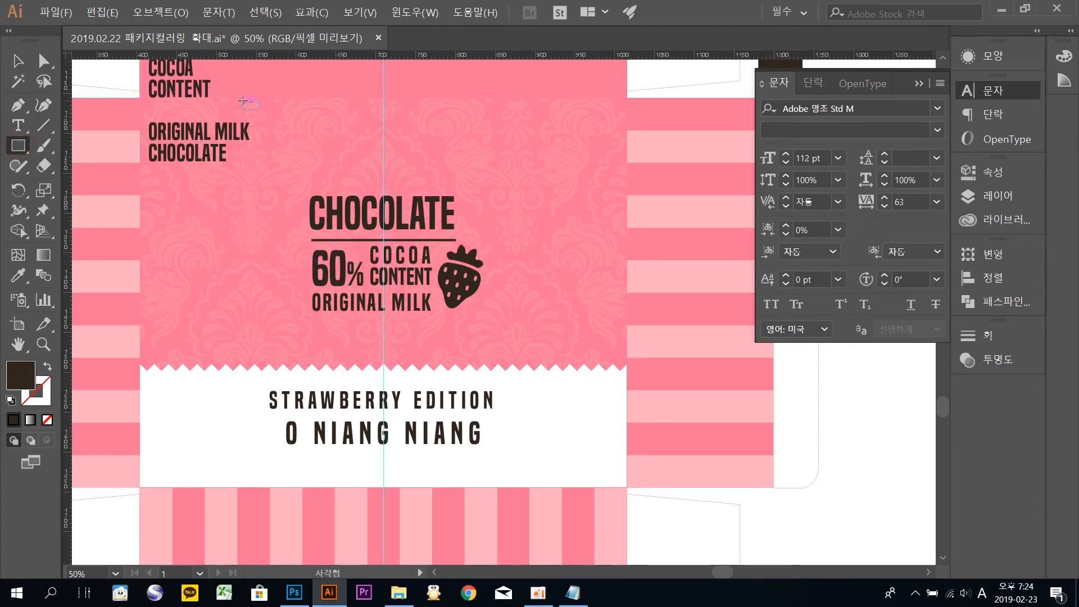
pyautogui.moveTo(243, 100); pyautogui.dragTo(523, 489)
pyautogui.moveTo(541, 488); pyautogui.dragTo(512, 486)
pyautogui.click(17, 60)
pyautogui.click(427, 328)
pyautogui.hotkey('ctrl', 'shift', '[')
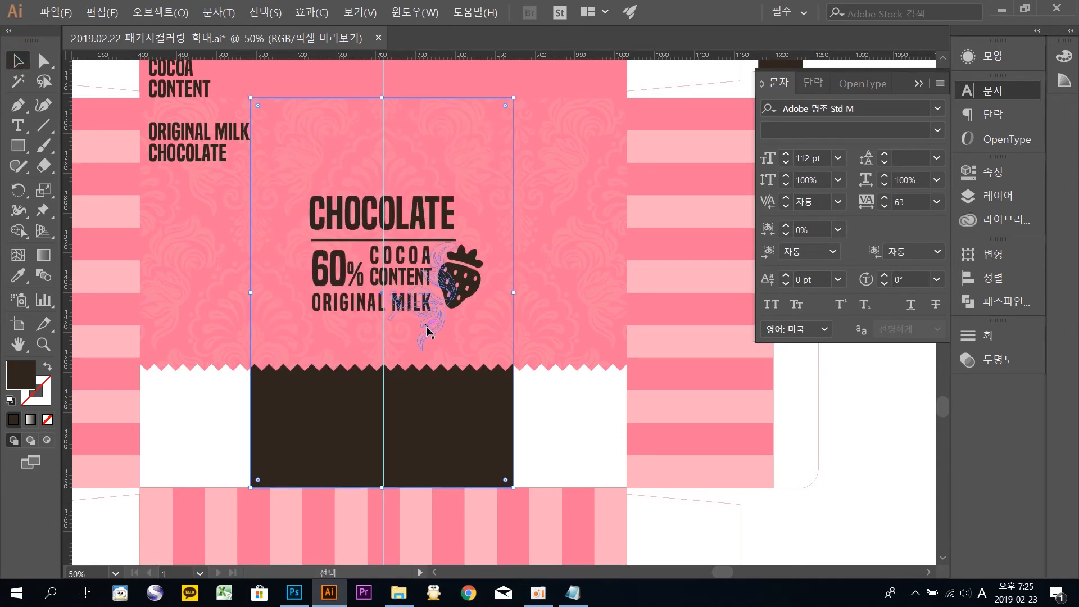
pyautogui.click(538, 421)
# Step: Recolour STRAWBERRY EDITION and O NIANG NIANG with the pink sampled from the damask panel
pyautogui.click(406, 409)
pyautogui.keyDown('shift'); pyautogui.click(417, 437); pyautogui.keyUp('shift')
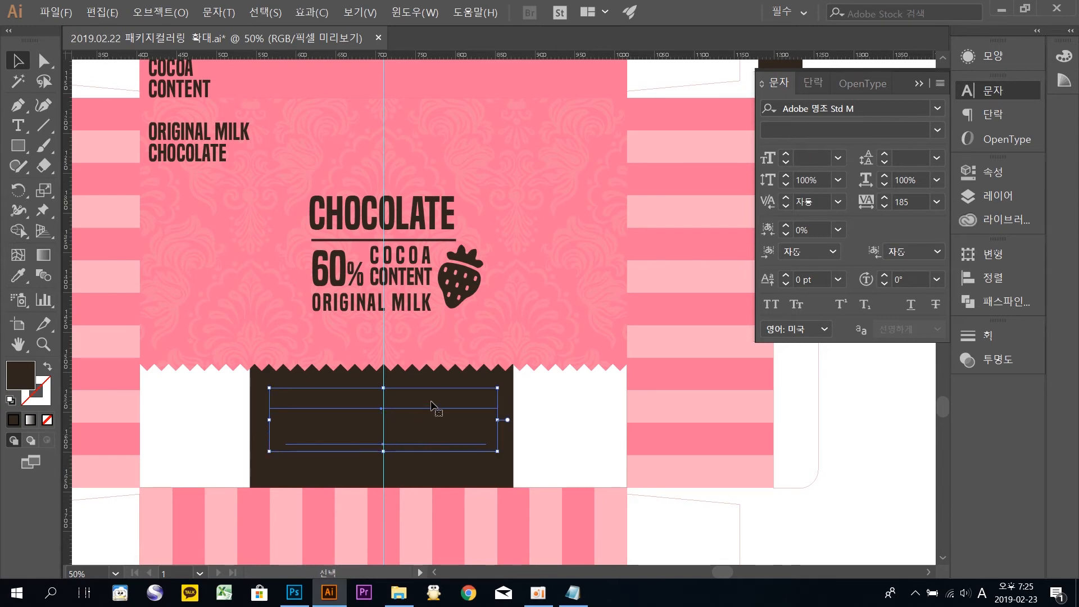
pyautogui.click(18, 276)
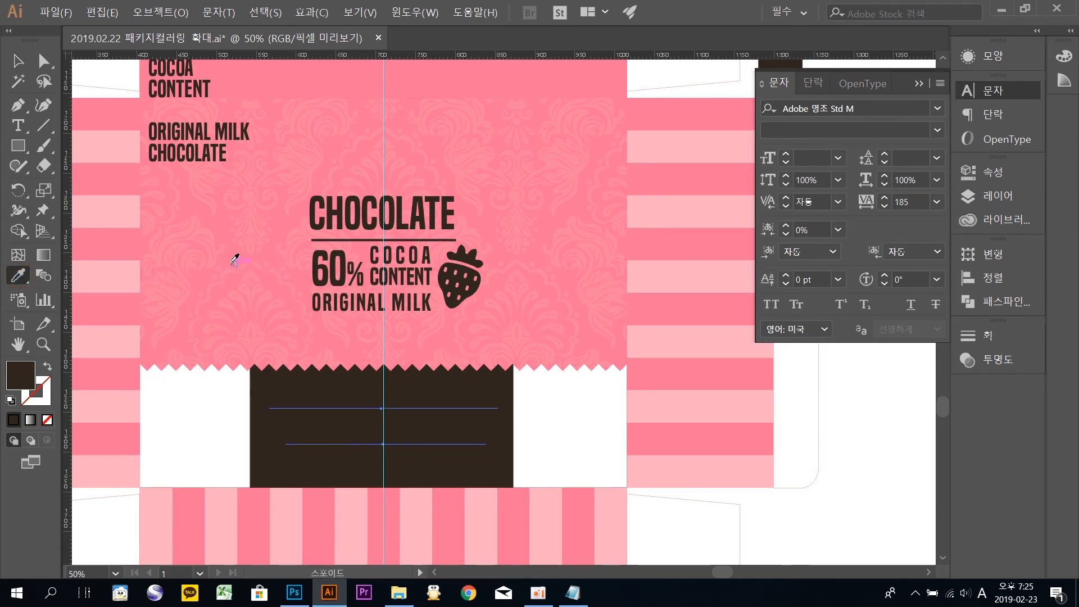
pyautogui.click(227, 227)
pyautogui.click(18, 60)
pyautogui.click(574, 449)
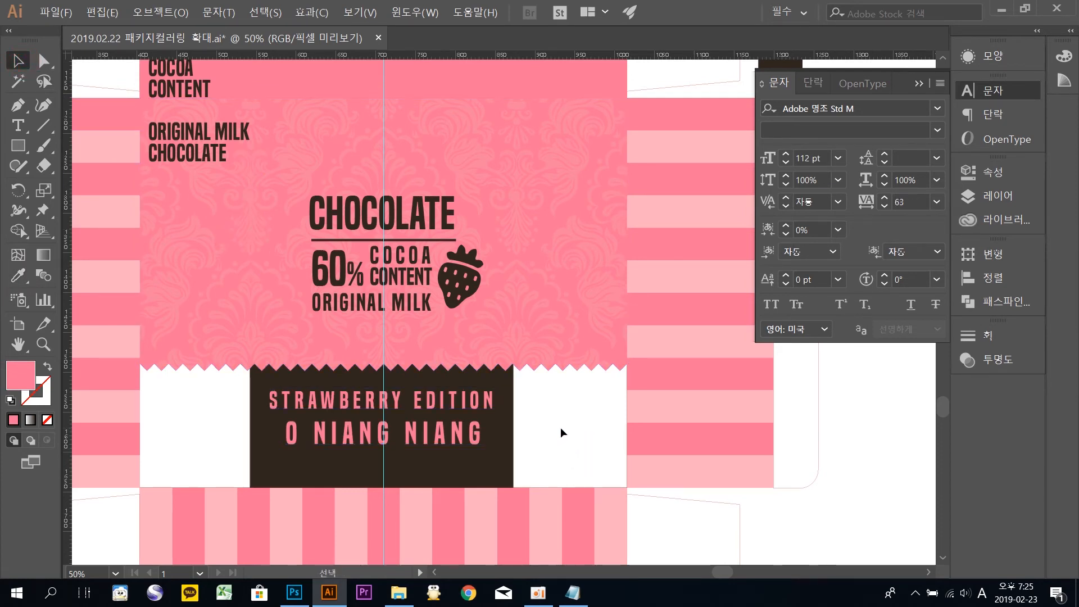
# Step: Delete the leftover reference text block with 60% COCOA CONTENT and ORIGINAL MILK CHOCOLATE from the package
pyautogui.moveTo(554, 424); pyautogui.dragTo(575, 451)
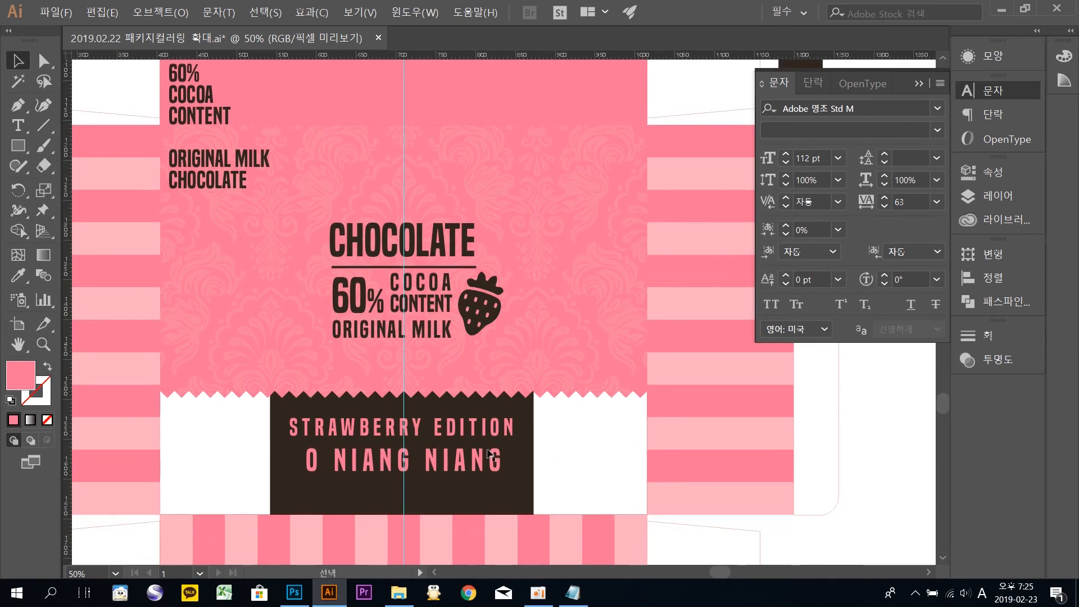
pyautogui.click(245, 140)
pyautogui.moveTo(246, 139); pyautogui.dragTo(236, 208)
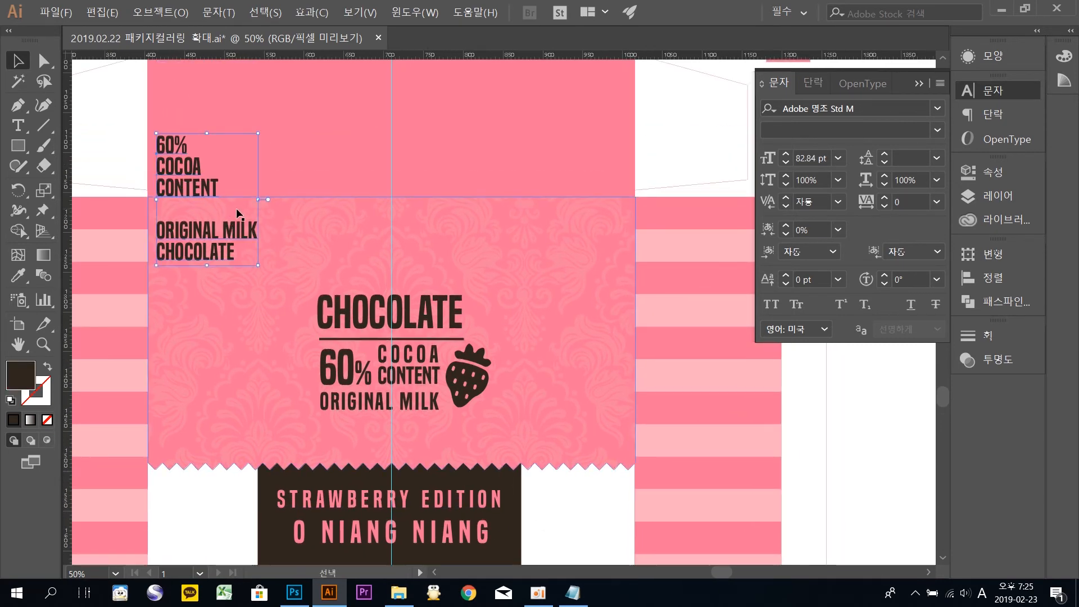
pyautogui.press('Delete')
pyautogui.hotkey('ctrl', '-')
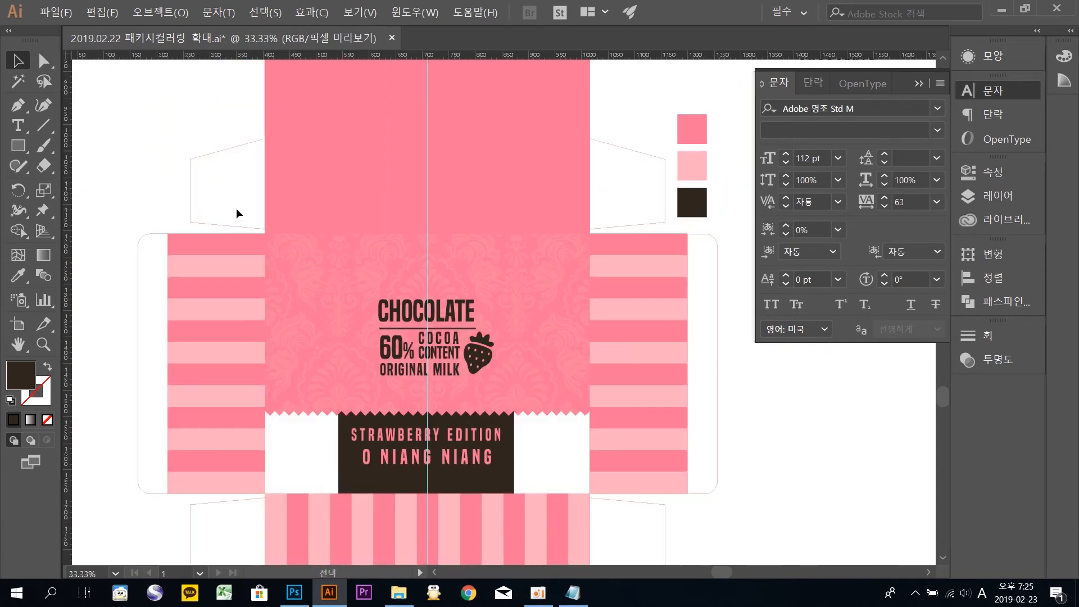
# Step: Nudge STRAWBERRY EDITION and O NIANG NIANG together slightly downward inside the dark brown block
pyautogui.click(471, 307)
pyautogui.moveTo(471, 307); pyautogui.dragTo(442, 339)
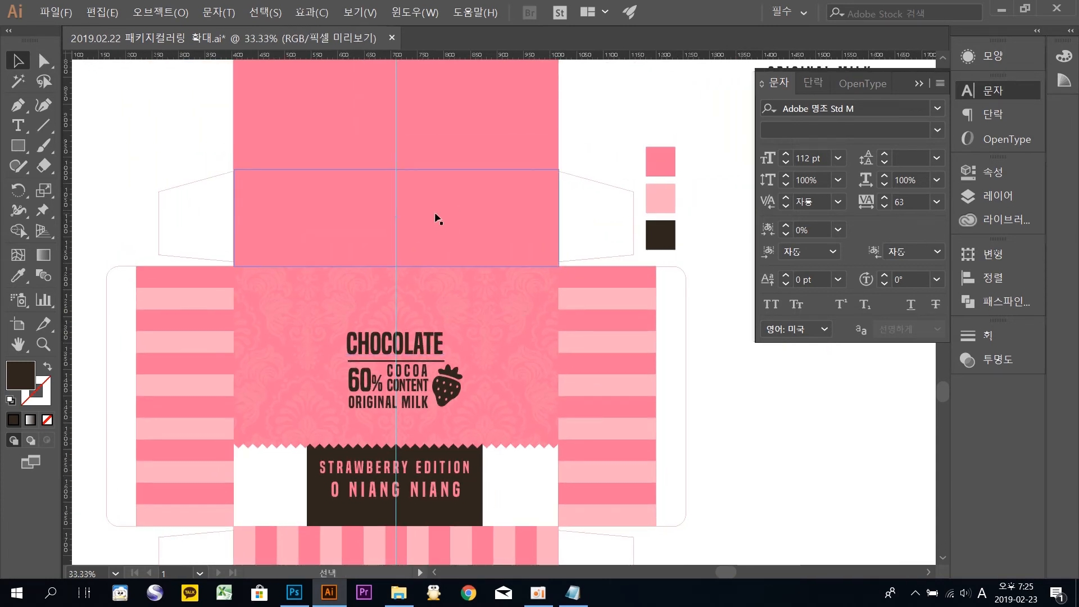
pyautogui.click(442, 470)
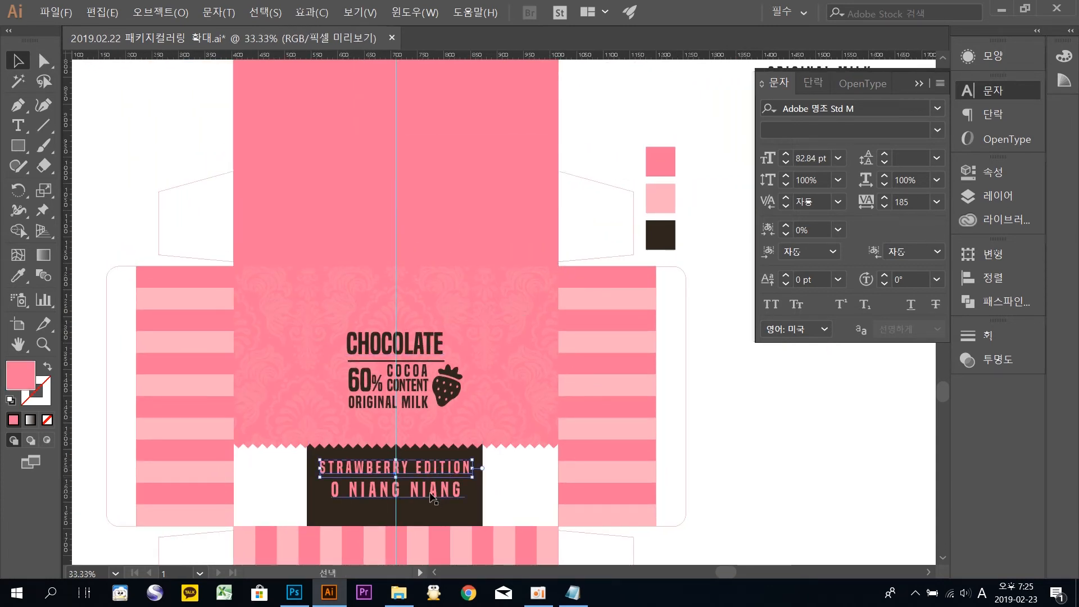
pyautogui.keyDown('shift'); pyautogui.click(432, 494); pyautogui.keyUp('shift')
pyautogui.hotkey('shift', 'Down')
pyautogui.hotkey('shift', 'Down')
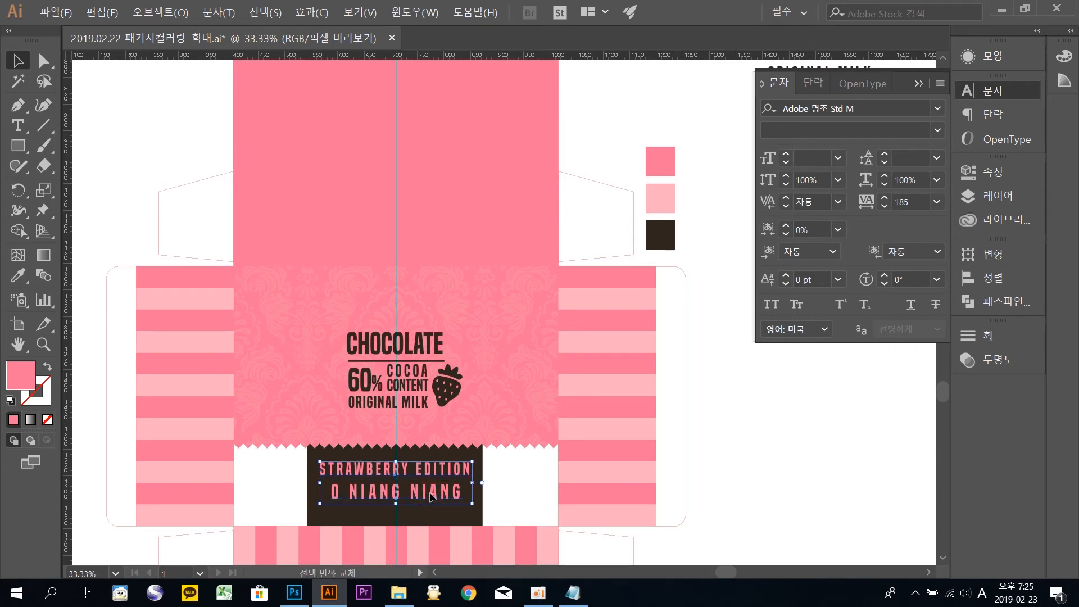
# Step: Copy STRAWBERRY EDITION and O NIANG NIANG to the narrow panel above the damask and colour them with the dark brown of 60%
pyautogui.moveTo(432, 496); pyautogui.dragTo(462, 227)
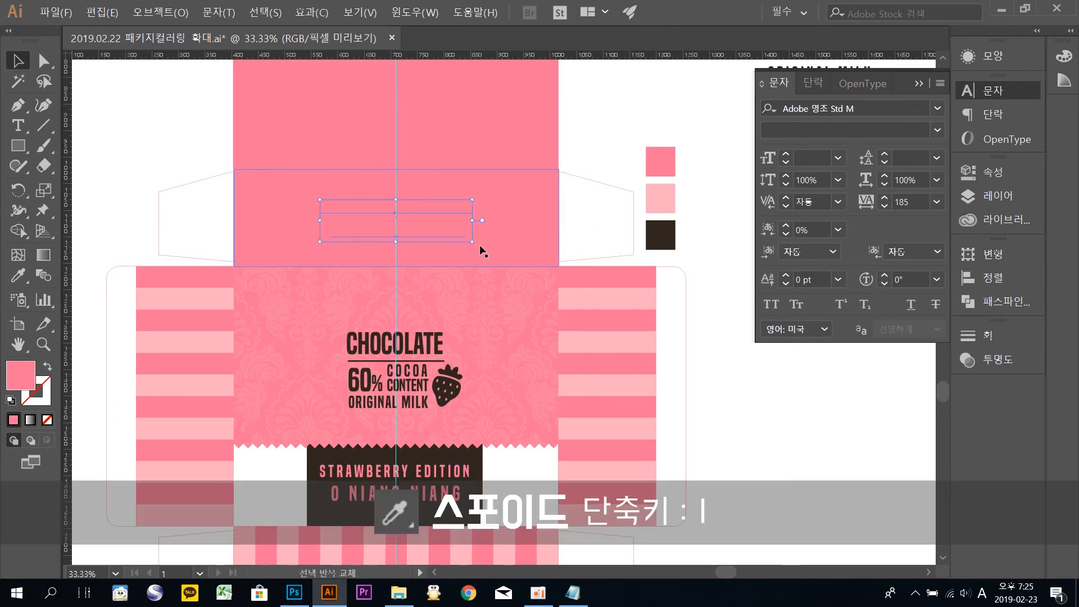
pyautogui.click(19, 276)
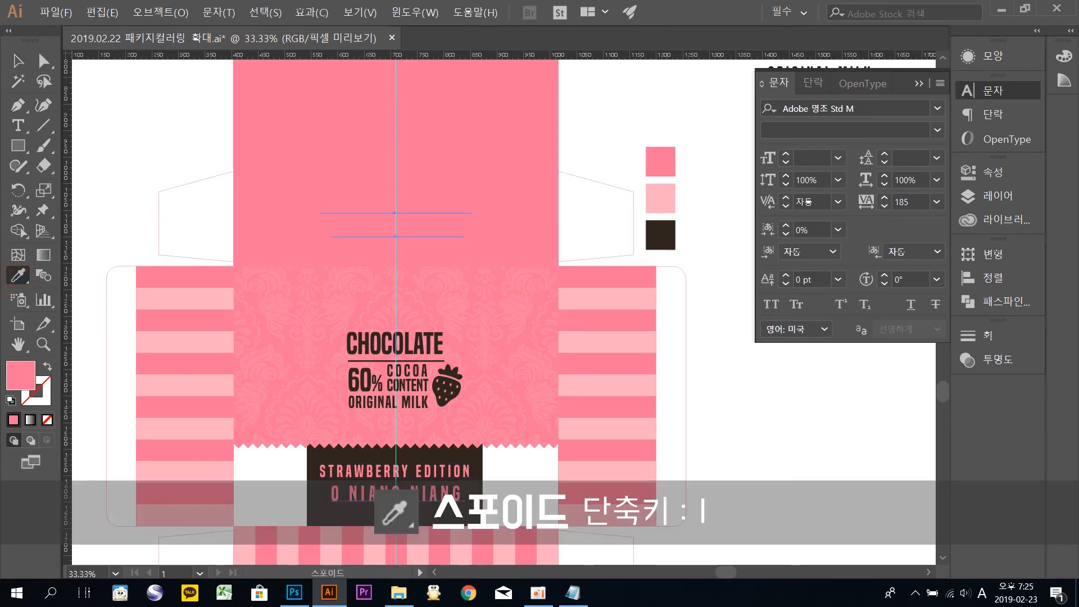
pyautogui.click(355, 379)
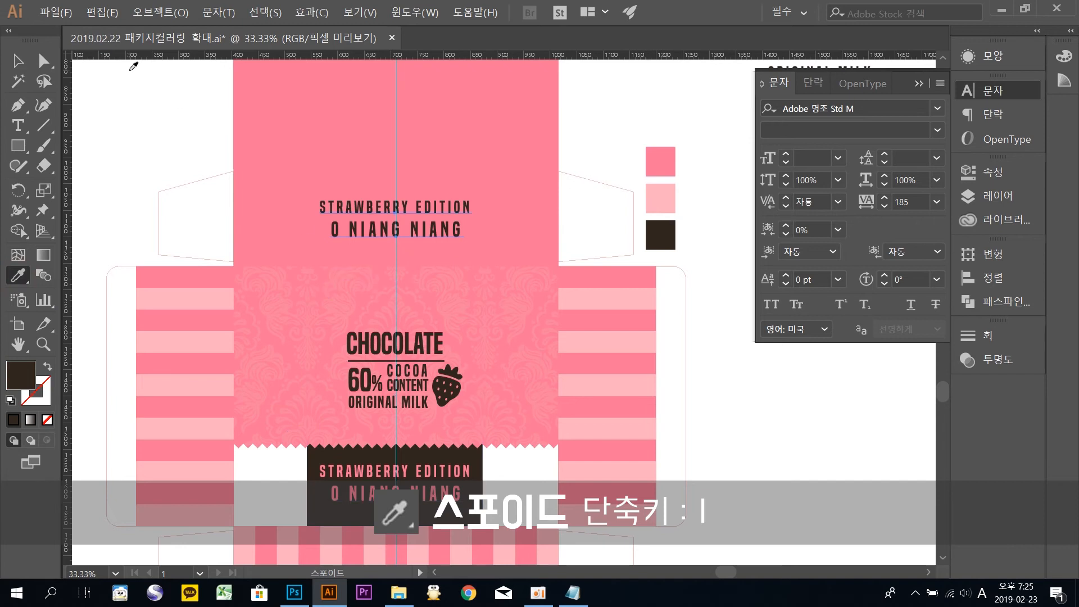
# Step: Rotate the copied STRAWBERRY EDITION and O NIANG NIANG texts by 180 degrees on the narrow pink panel
pyautogui.click(18, 60)
pyautogui.moveTo(473, 246); pyautogui.dragTo(273, 186)
pyautogui.click(159, 130)
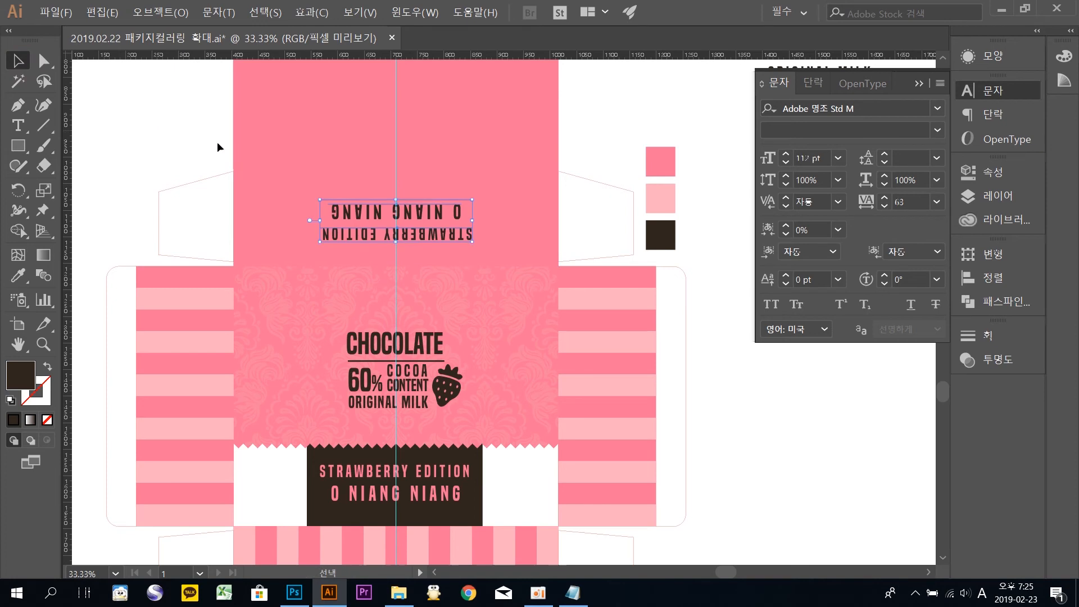
# Step: Place a horizontal guide through the vertical centre of the narrow pink panel
pyautogui.click(527, 215)
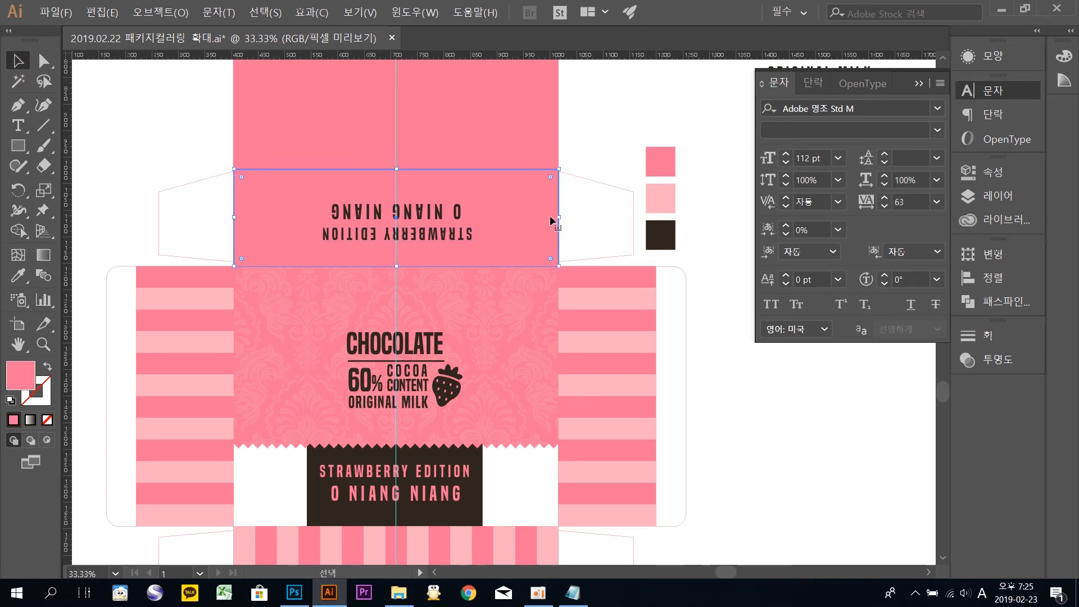
pyautogui.moveTo(491, 58); pyautogui.dragTo(554, 216)
pyautogui.click(197, 126)
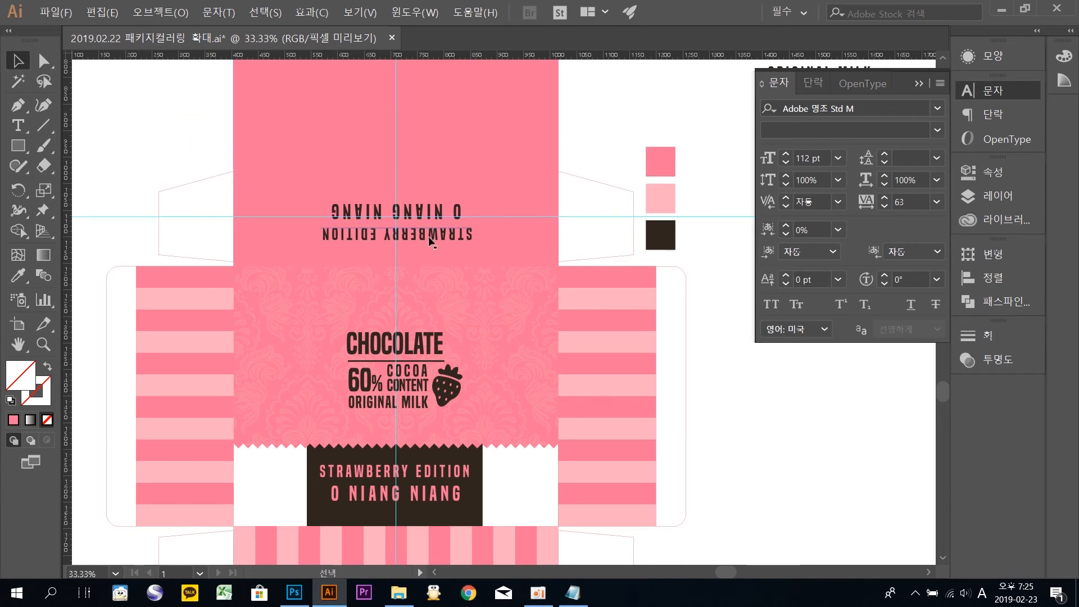
# Step: Move the two upside-down text lines up so they are centred on the horizontal guide
pyautogui.click(453, 211)
pyautogui.keyDown('shift'); pyautogui.click(455, 236); pyautogui.keyUp('shift')
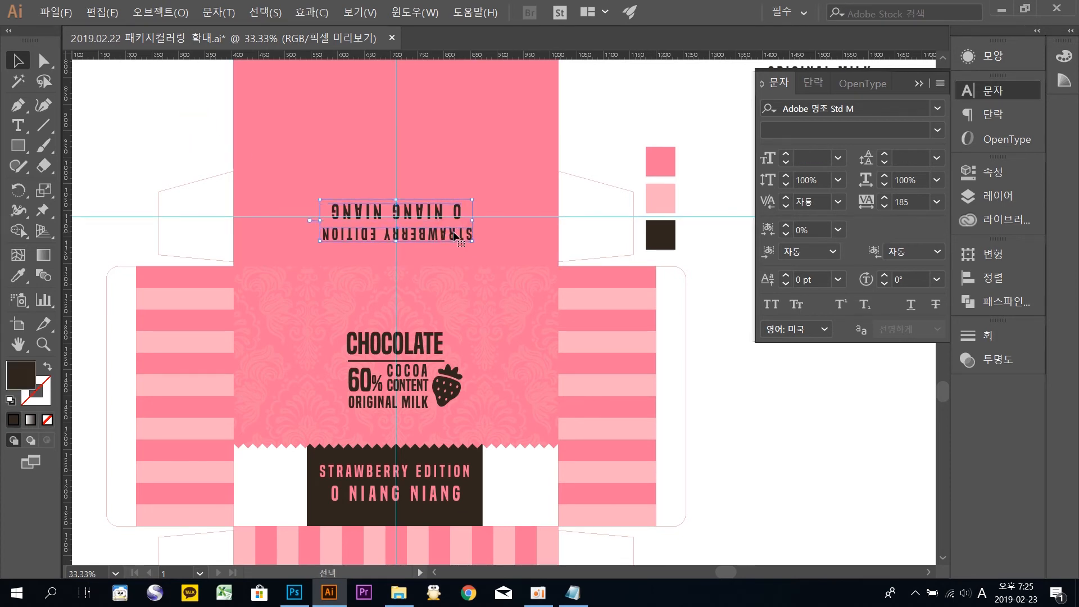
pyautogui.moveTo(454, 233); pyautogui.dragTo(453, 231)
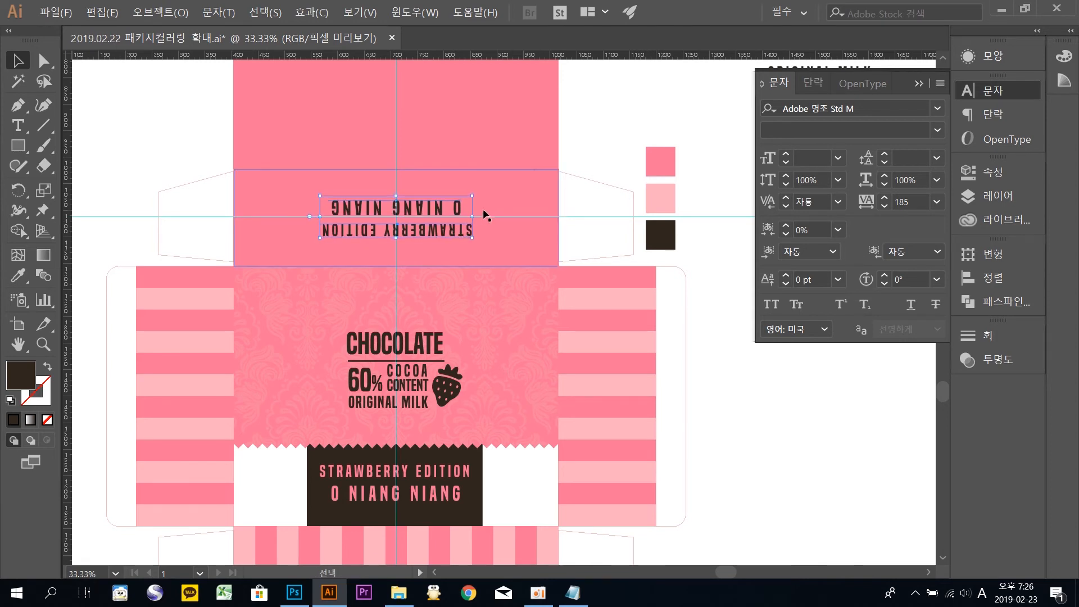
pyautogui.click(578, 109)
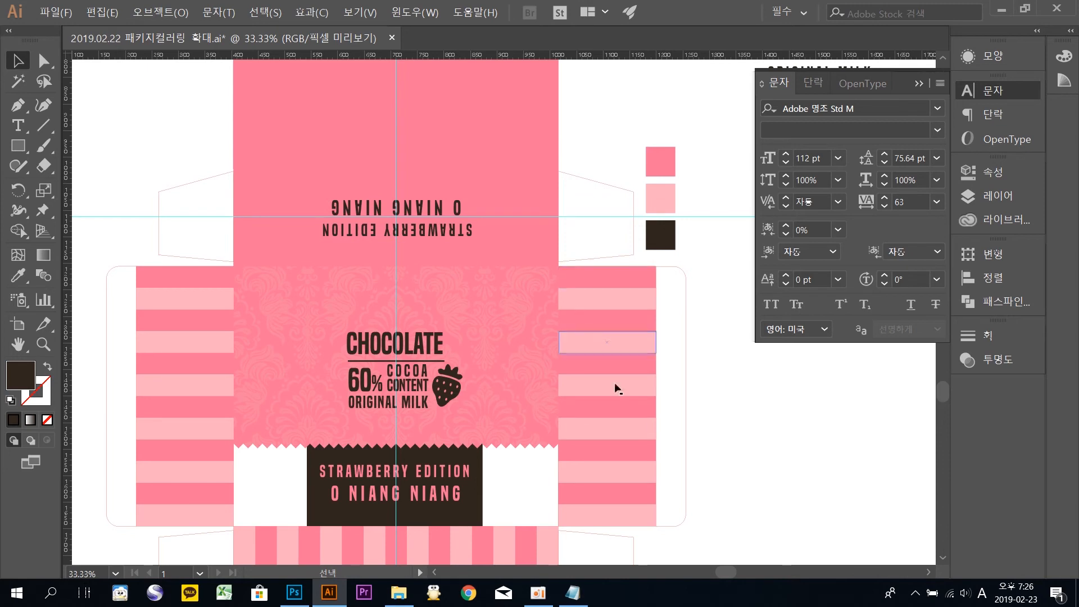
# Step: Select all the coloured panels, texts and icon of the pink package and copy them onto the blank package outline beside it
pyautogui.moveTo(583, 337); pyautogui.dragTo(533, 247)
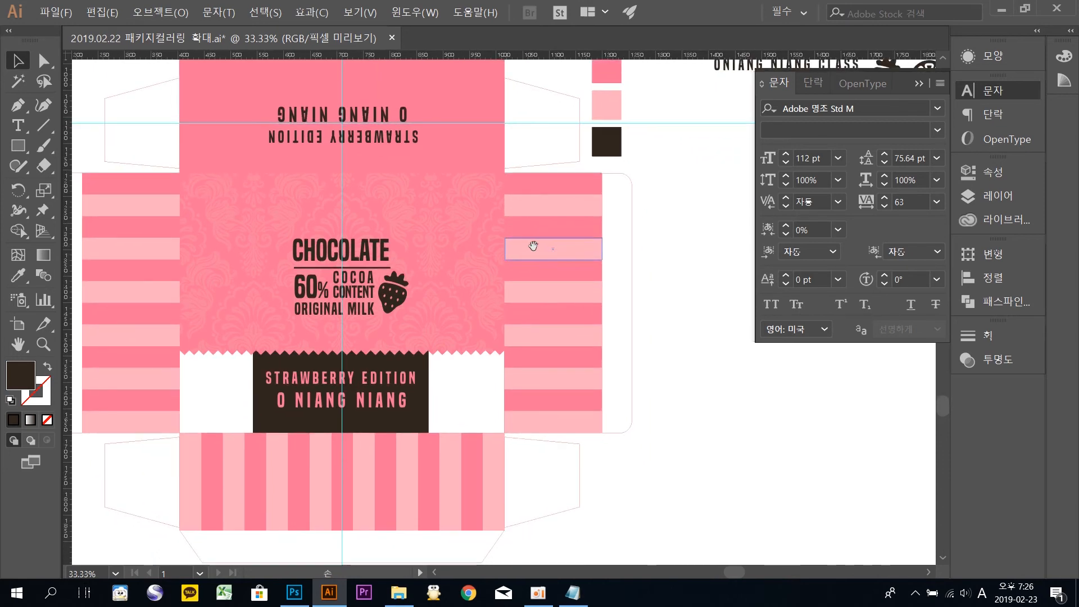
pyautogui.hotkey('ctrl', '-')
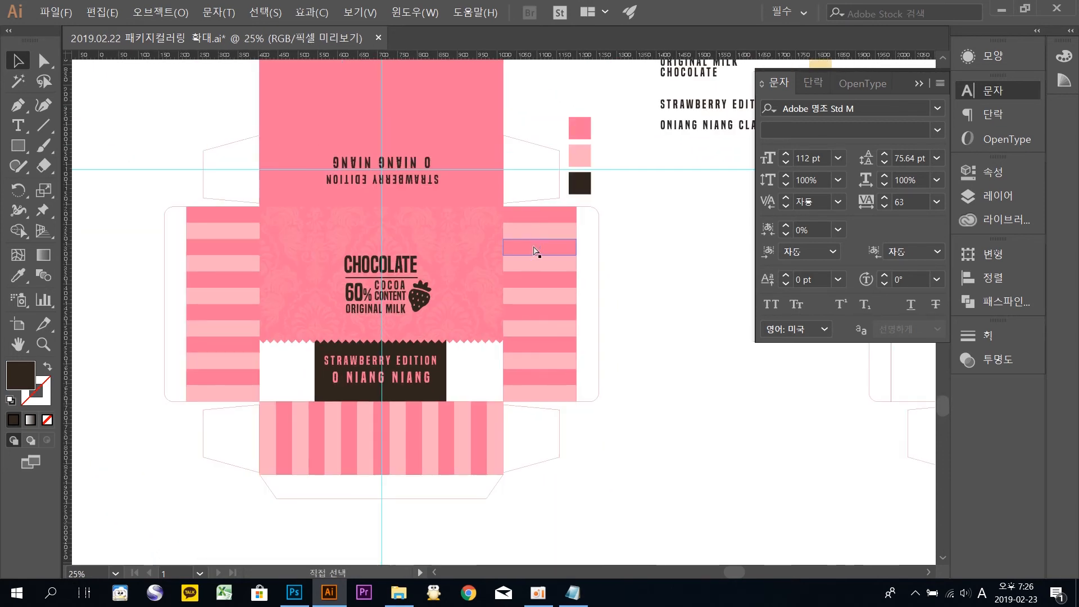
pyautogui.hotkey('ctrl', '-')
pyautogui.moveTo(614, 265); pyautogui.dragTo(444, 321)
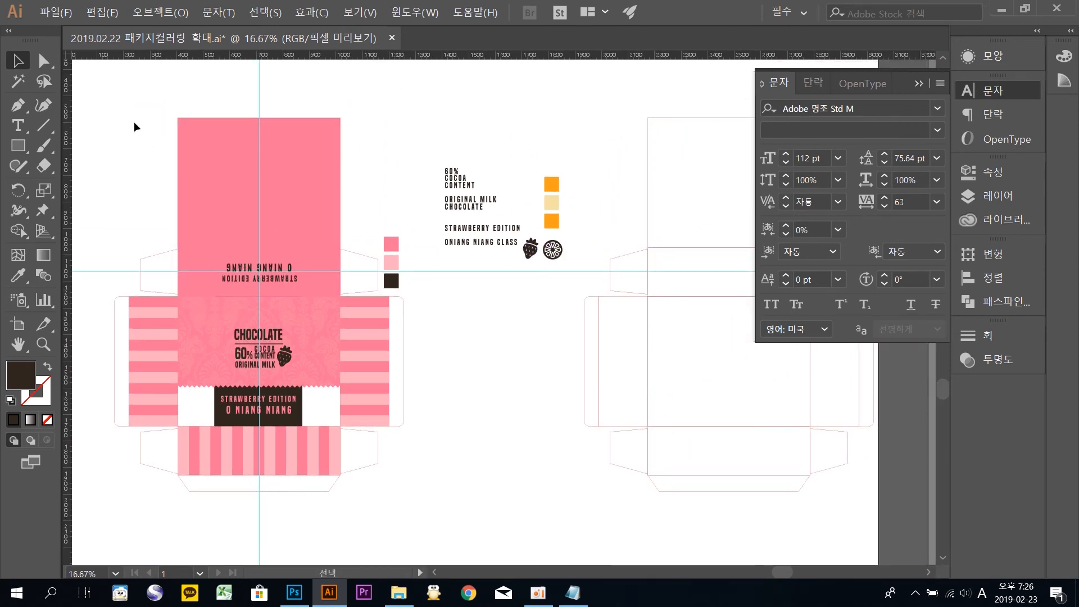
pyautogui.moveTo(125, 108); pyautogui.dragTo(243, 393)
pyautogui.moveTo(335, 481); pyautogui.dragTo(368, 490)
pyautogui.moveTo(460, 260); pyautogui.dragTo(505, 339)
pyautogui.moveTo(217, 86); pyautogui.dragTo(216, 86)
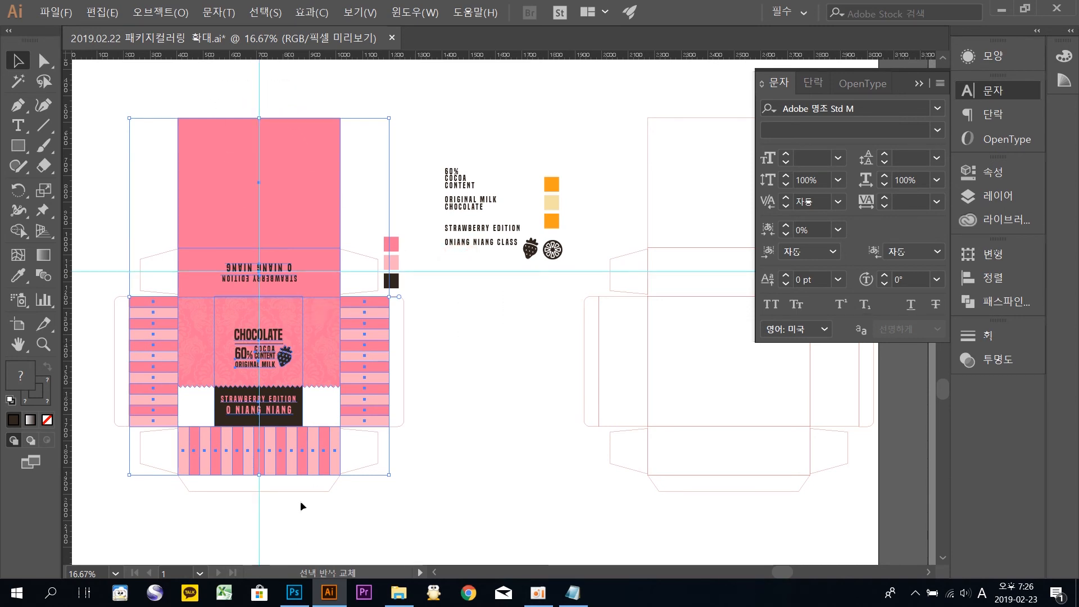
pyautogui.moveTo(373, 280); pyautogui.dragTo(244, 315)
pyautogui.moveTo(148, 299); pyautogui.dragTo(619, 372)
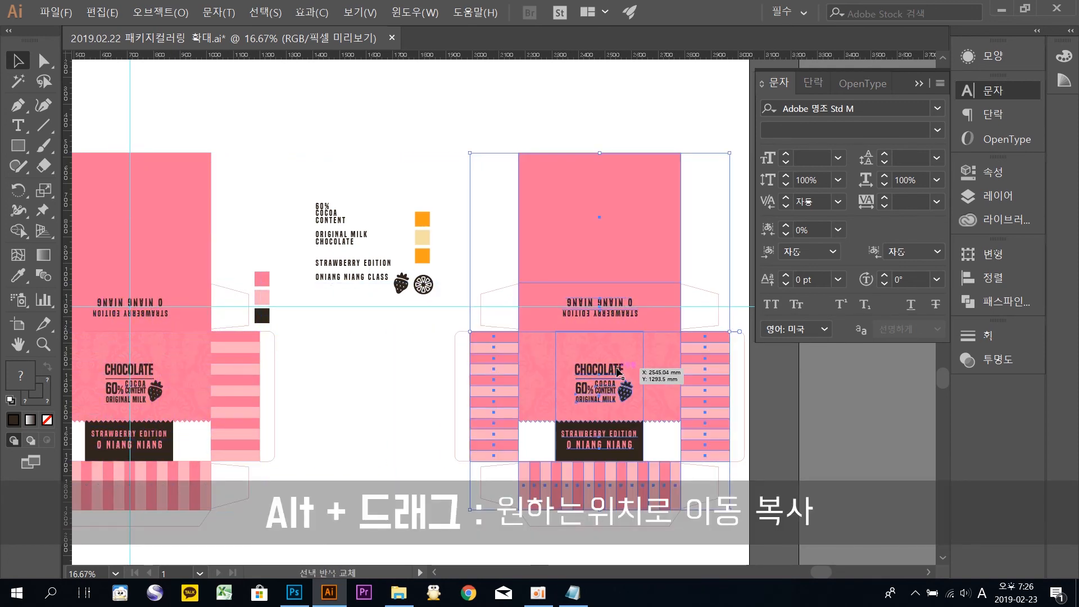
# Step: Group the copied package artwork and enter the group for editing
pyautogui.press('a')
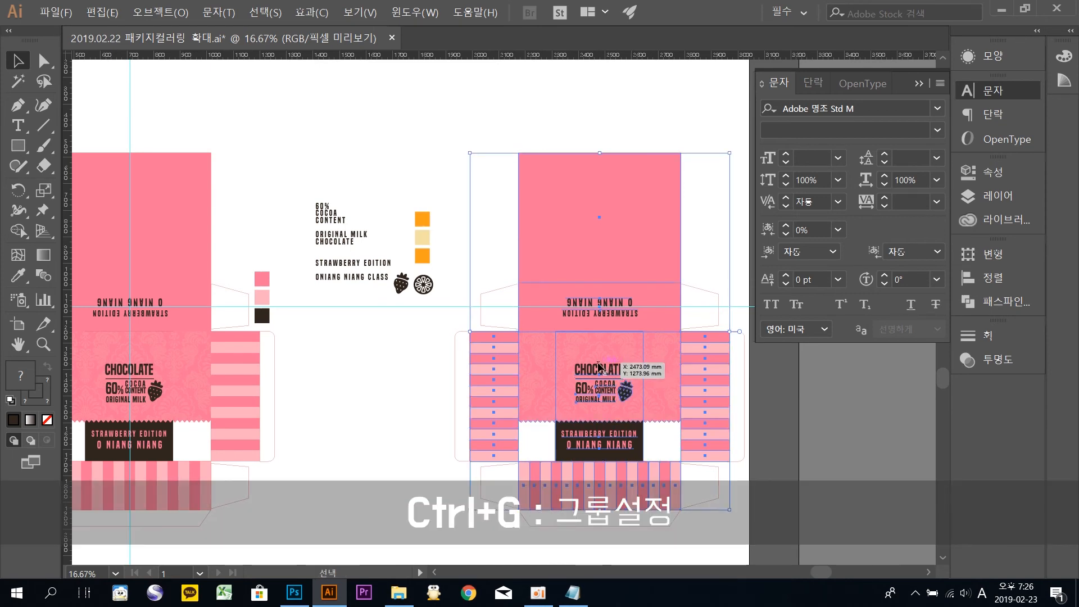
pyautogui.click(448, 128)
pyautogui.moveTo(615, 249); pyautogui.dragTo(514, 221)
pyautogui.doubleClick(495, 225)
pyautogui.hotkey('ctrl', '+')
pyautogui.hotkey('ctrl', '+')
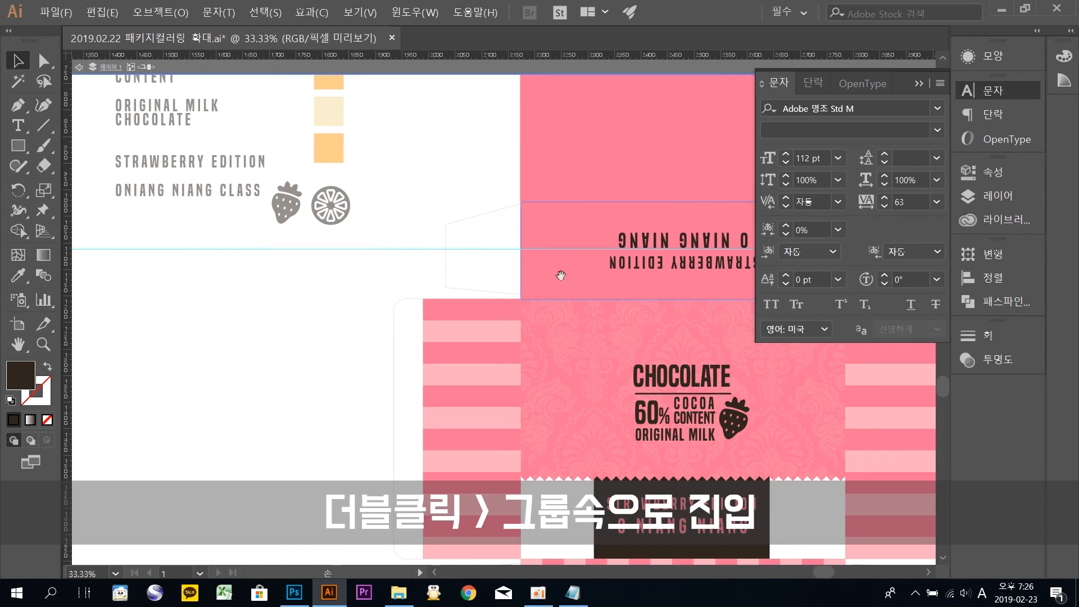
pyautogui.moveTo(563, 309); pyautogui.dragTo(416, 307)
pyautogui.click(314, 245)
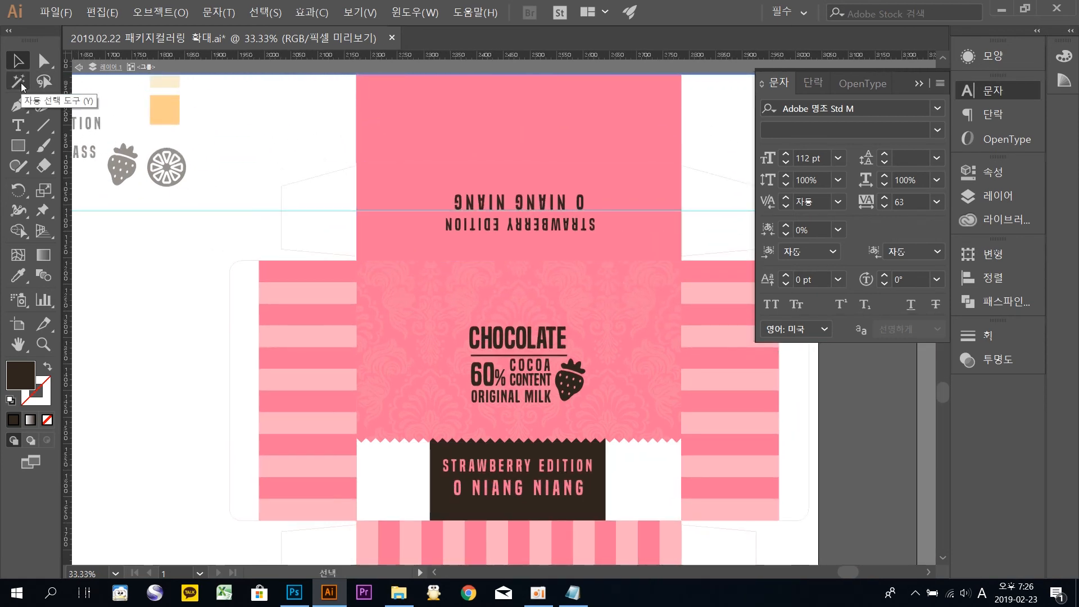
# Step: Select all dark pink areas of the copied package with the Magic Wand and recolour them with the sampled orange swatch
pyautogui.click(22, 84)
pyautogui.click(414, 107)
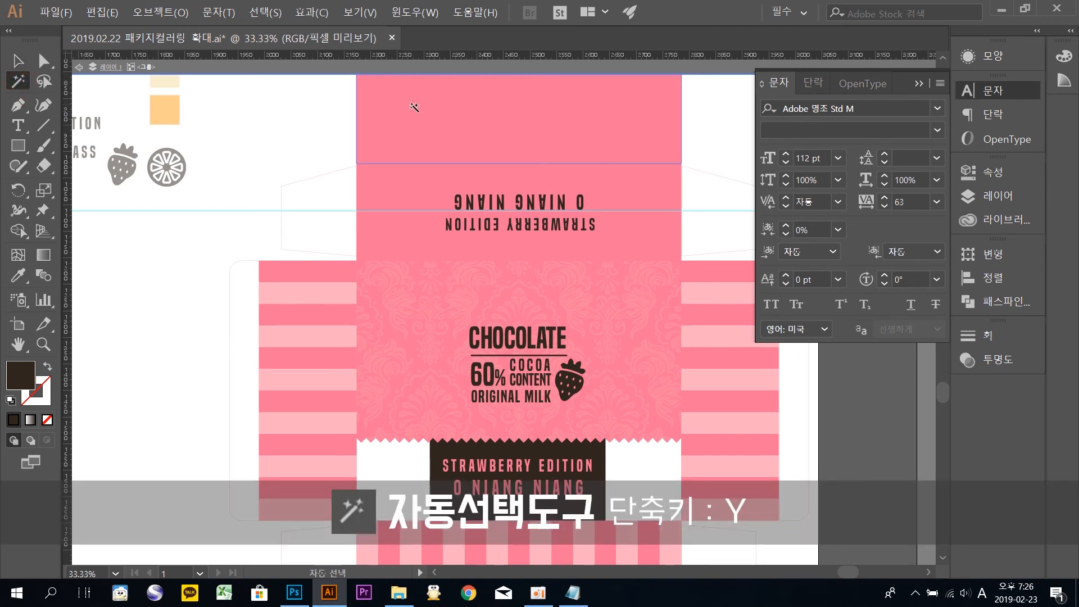
pyautogui.click(414, 137)
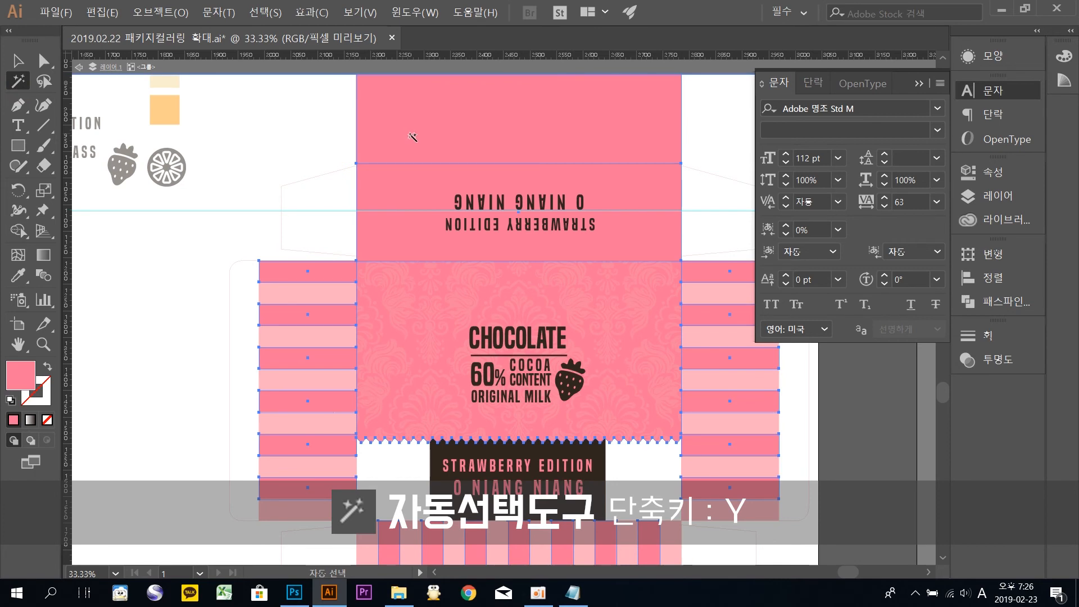
pyautogui.click(19, 275)
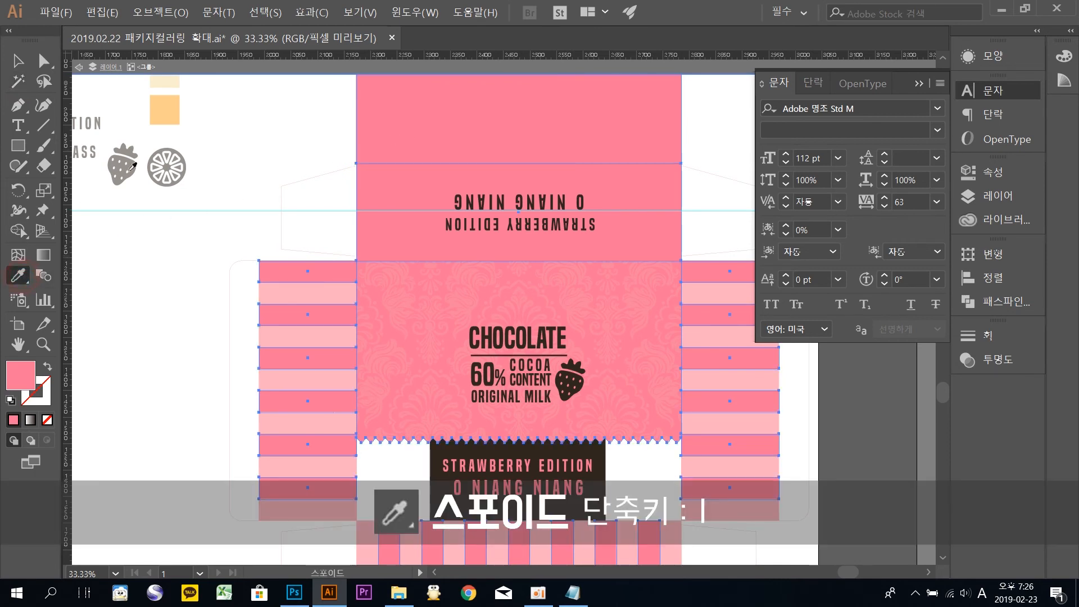
pyautogui.click(165, 110)
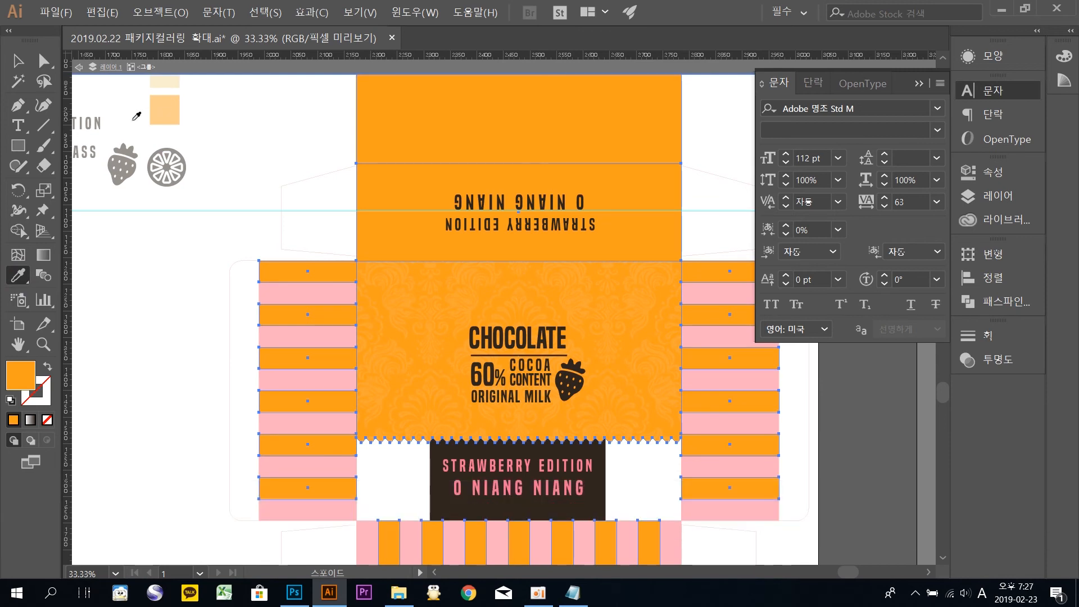
# Step: Select all the light pink stripes of the copied package and recolour them with the sampled pale cream swatch
pyautogui.click(24, 85)
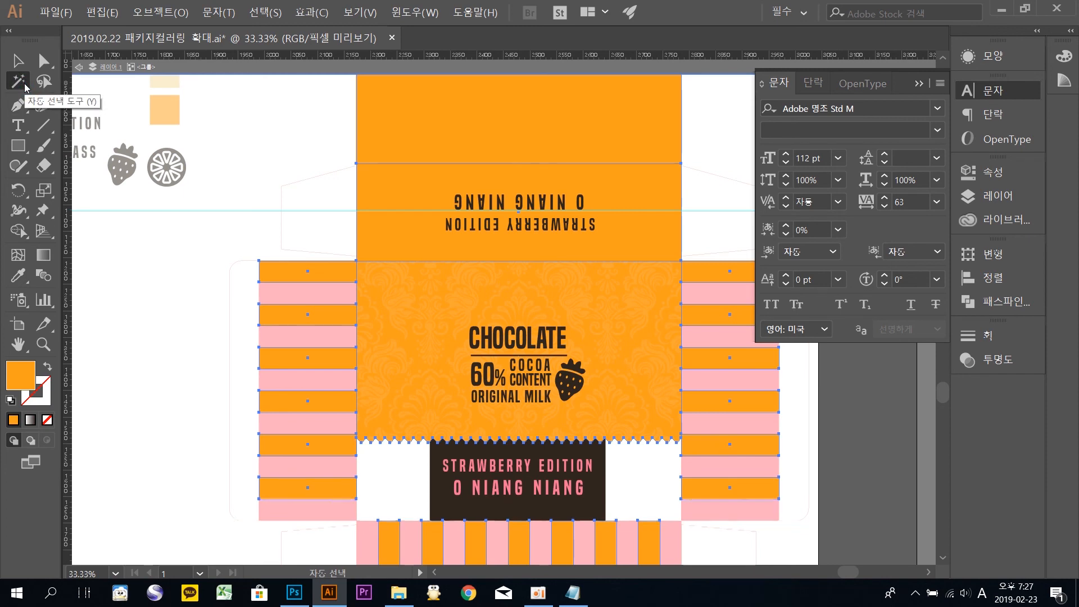
pyautogui.click(301, 297)
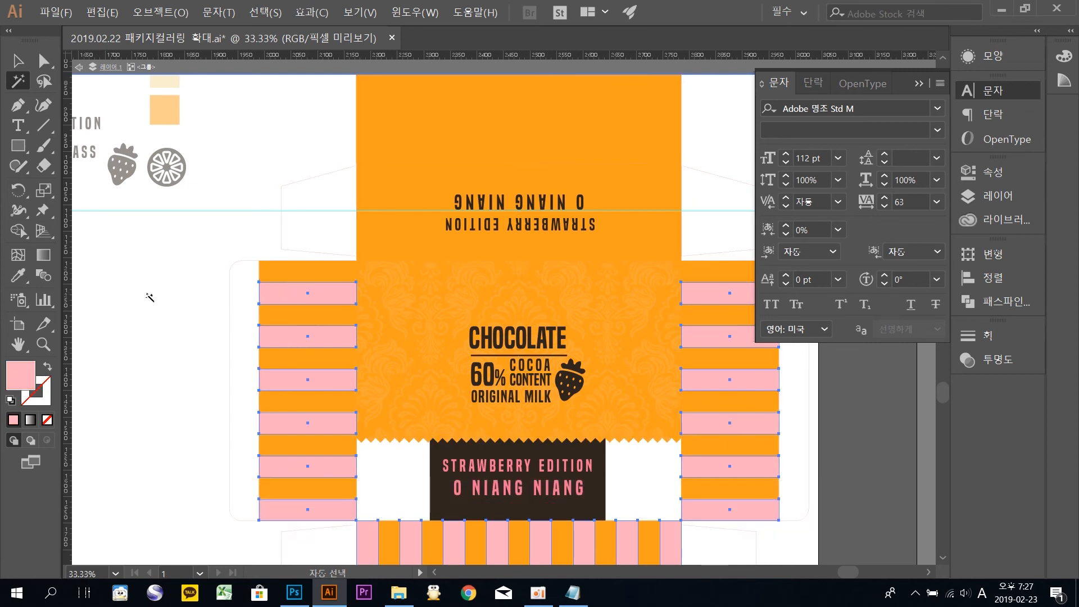
pyautogui.click(19, 276)
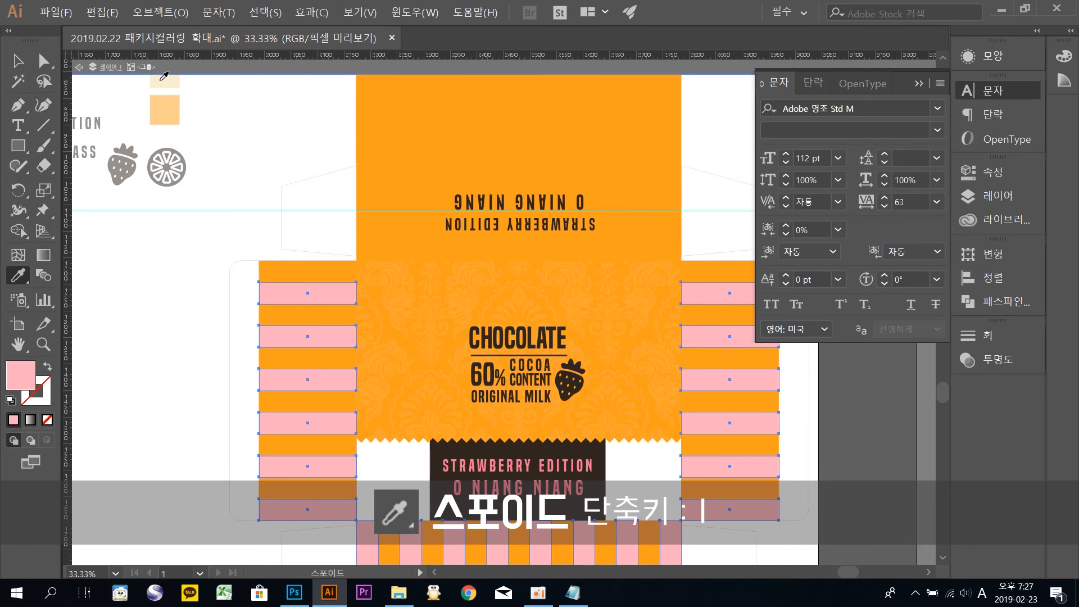
pyautogui.click(162, 79)
pyautogui.click(24, 63)
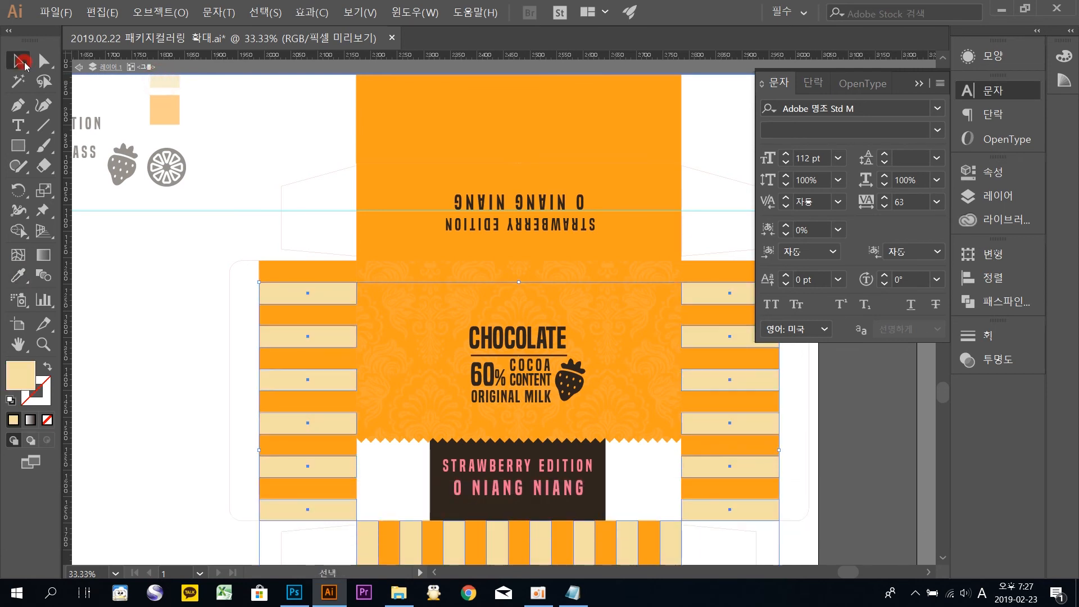
pyautogui.click(302, 130)
# Step: Recolour both text lines on the dark label with the orange sampled from a side stripe and leave the group
pyautogui.moveTo(609, 440); pyautogui.dragTo(567, 324)
pyautogui.moveTo(513, 388); pyautogui.dragTo(529, 418)
pyautogui.click(538, 417)
pyautogui.doubleClick(538, 416)
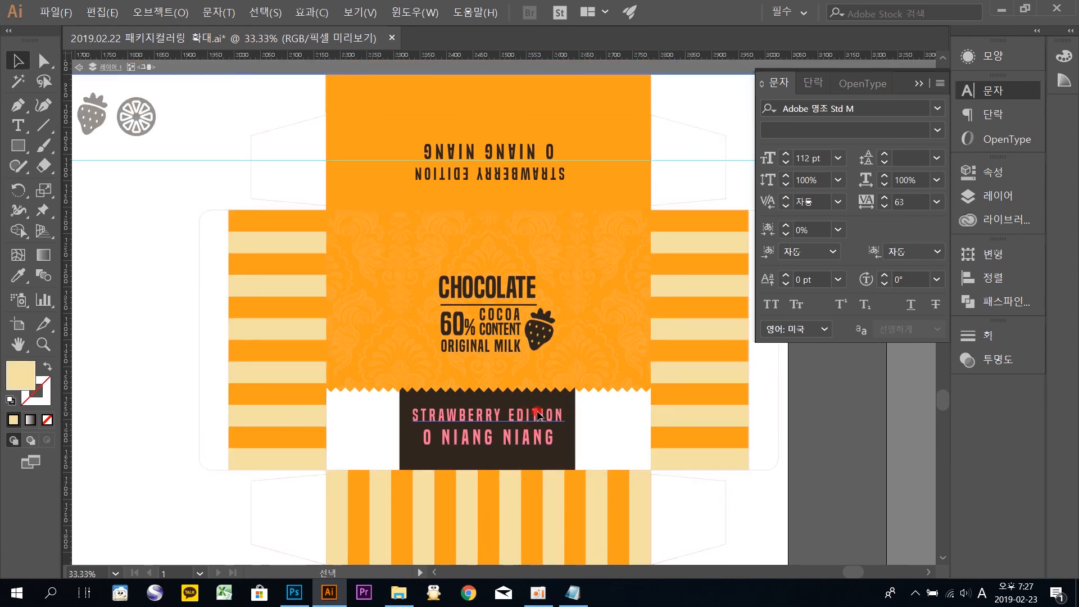
pyautogui.click(537, 436)
pyautogui.click(18, 275)
pyautogui.click(284, 220)
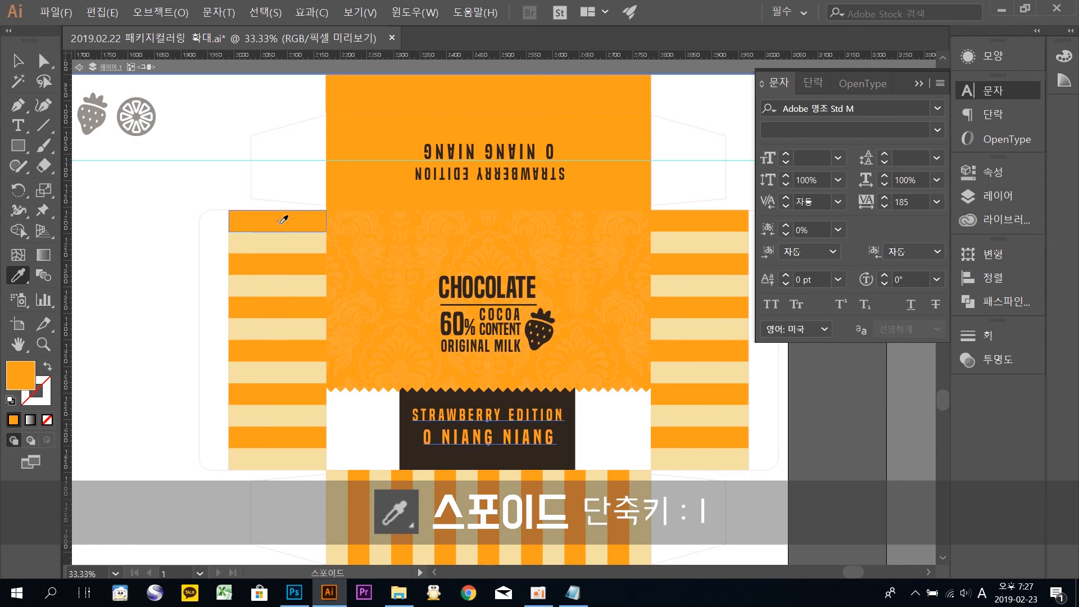
pyautogui.click(19, 60)
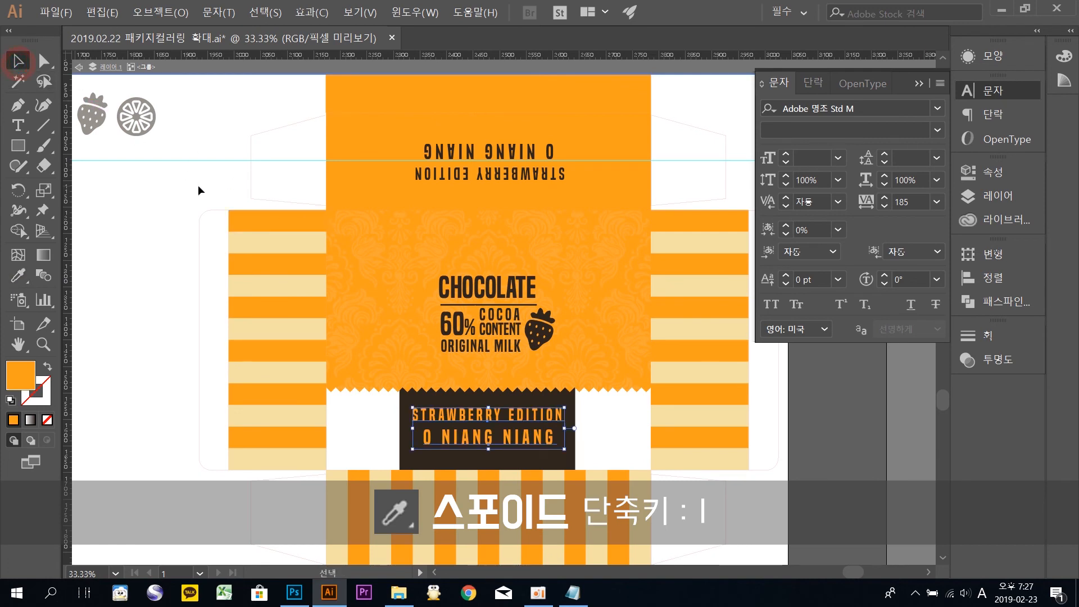
pyautogui.doubleClick(198, 187)
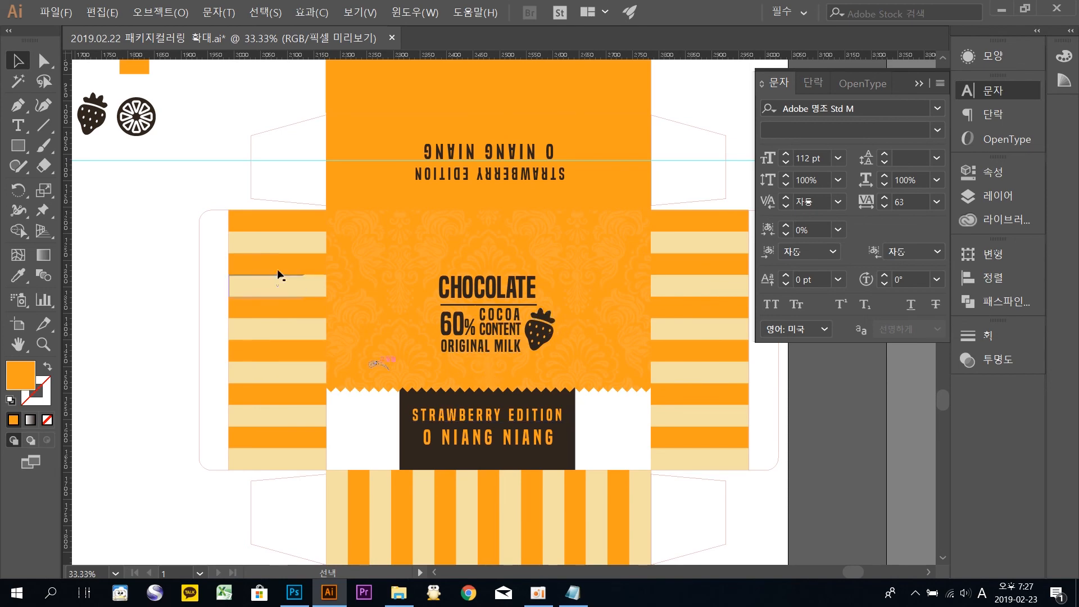
# Step: Change the word STRAWBERRY to ORANGE in the upper text line on the dark label
pyautogui.moveTo(205, 153); pyautogui.dragTo(170, 151)
pyautogui.press('a')
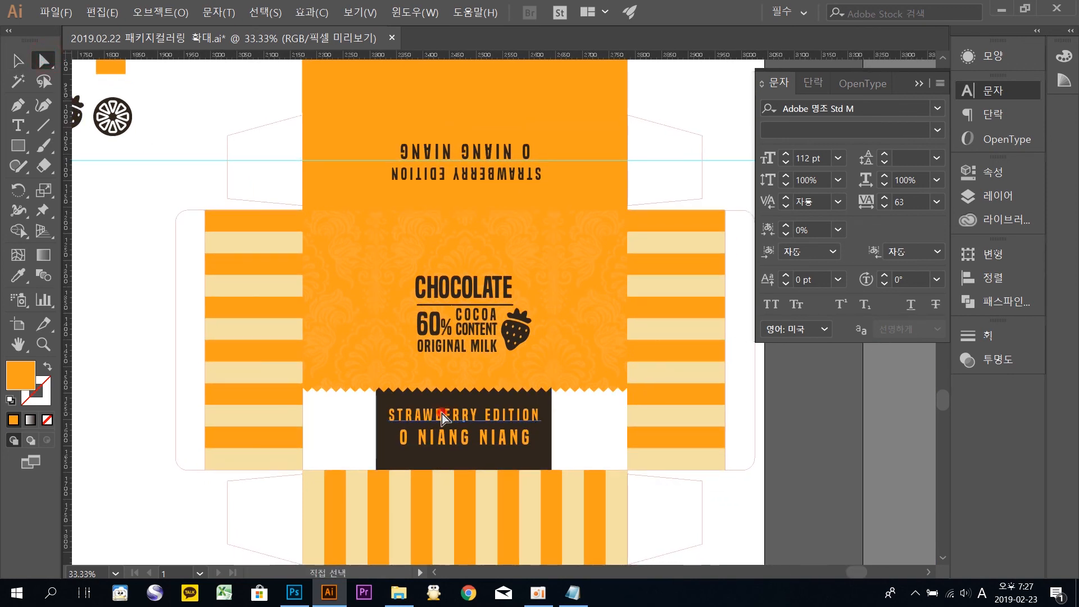
pyautogui.doubleClick(443, 414)
pyautogui.moveTo(475, 416); pyautogui.dragTo(341, 409)
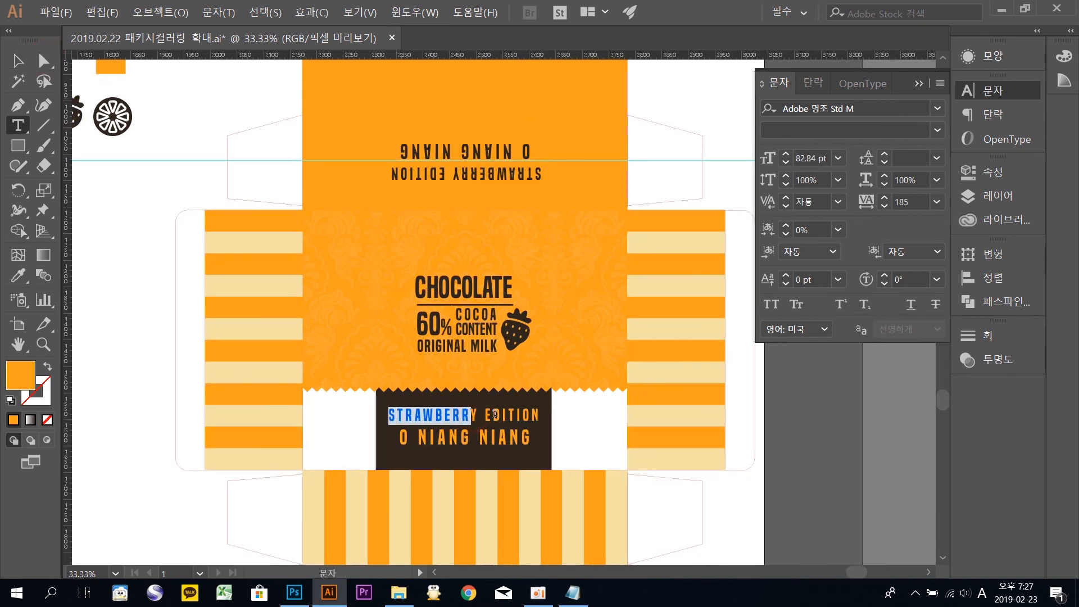
pyautogui.moveTo(477, 410); pyautogui.dragTo(319, 401)
pyautogui.write('ORANGE')
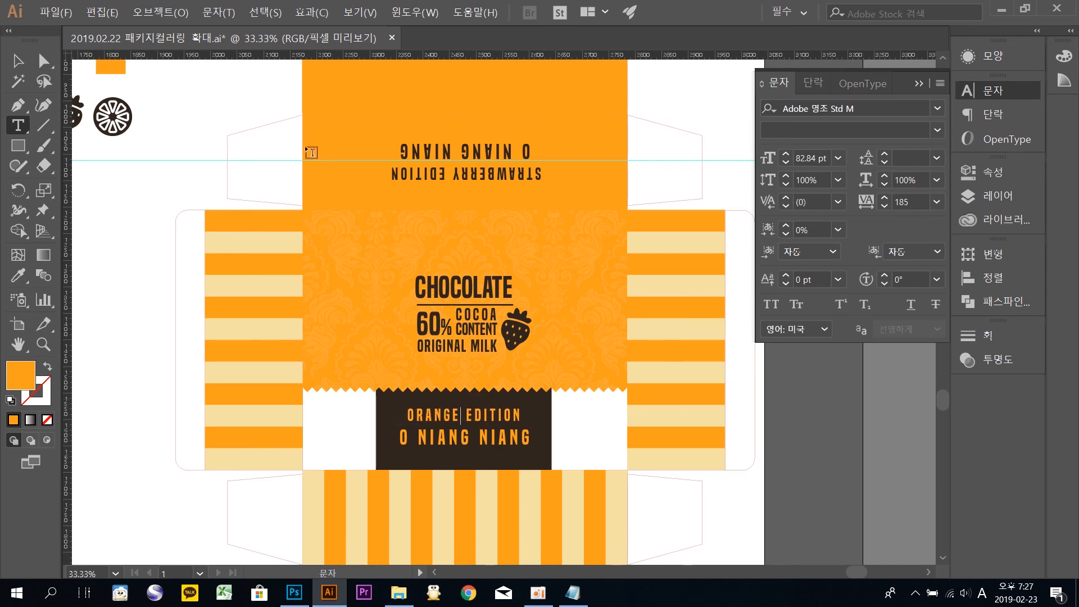
pyautogui.click(19, 58)
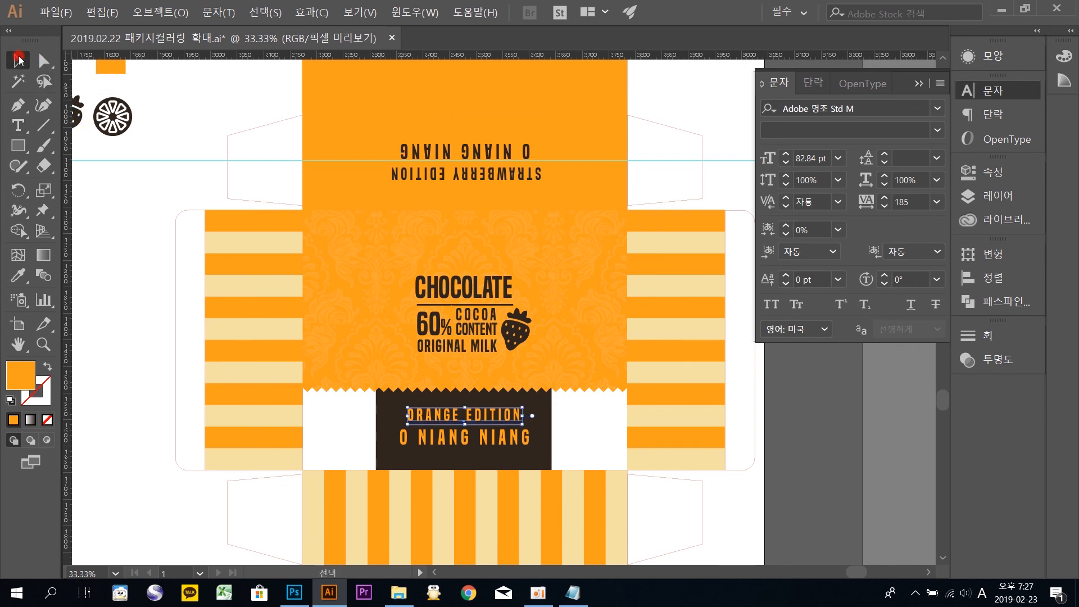
# Step: Delete the strawberry icon beside the chocolate text on the orange package and put a copy of the orange slice icon in its place
pyautogui.doubleClick(520, 329)
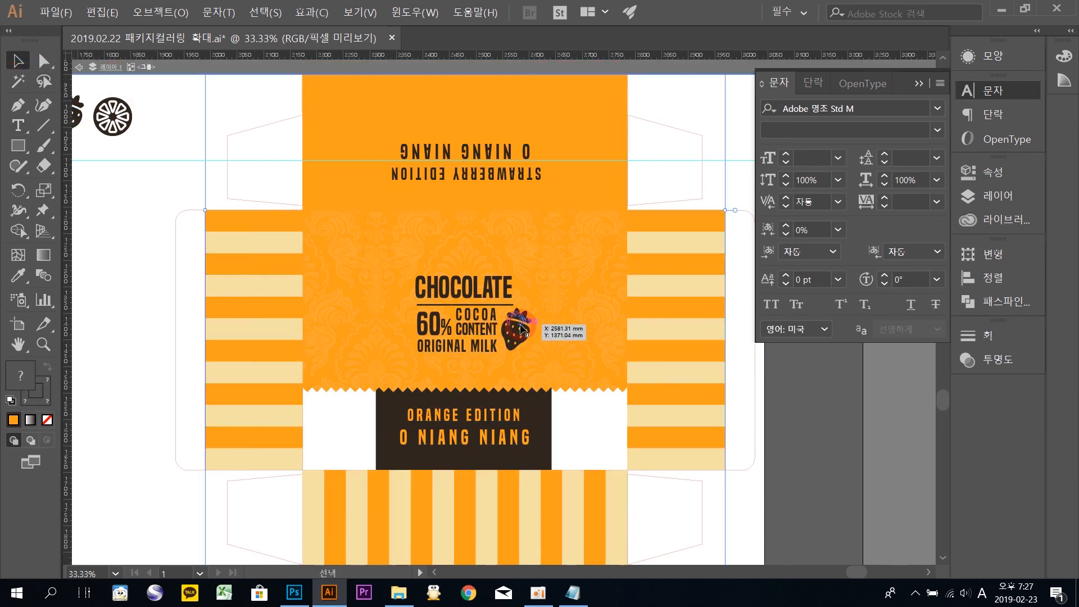
pyautogui.doubleClick(520, 329)
pyautogui.click(520, 328)
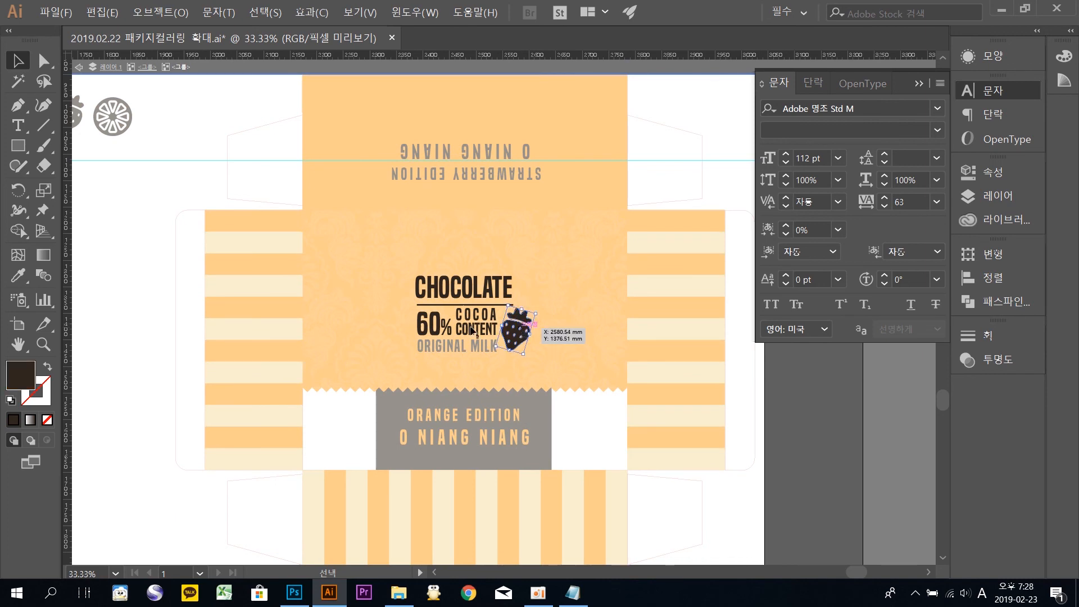
pyautogui.doubleClick(207, 111)
pyautogui.click(114, 117)
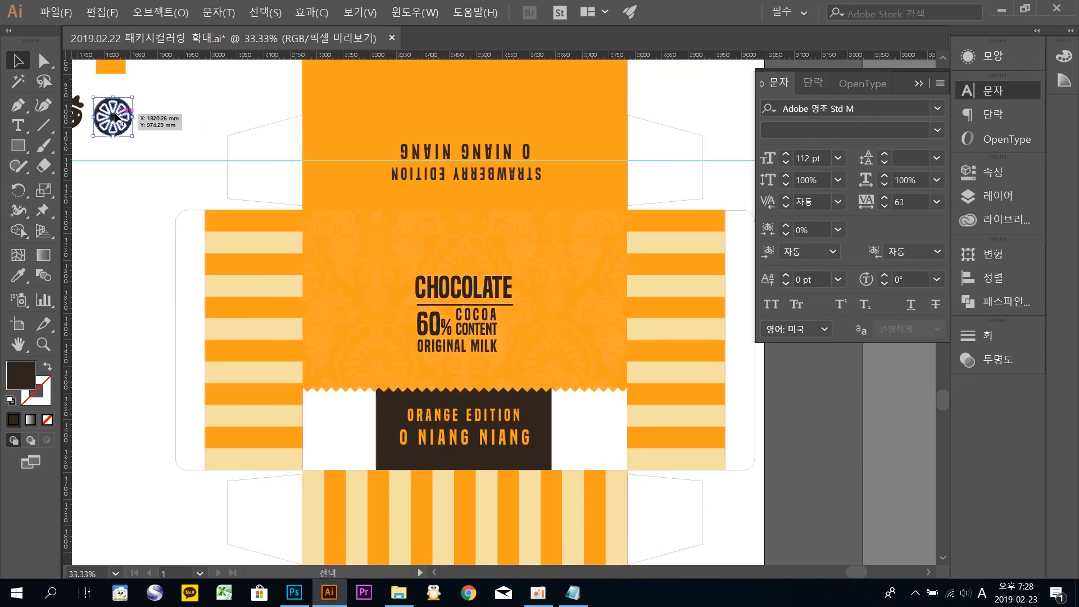
pyautogui.moveTo(115, 116); pyautogui.dragTo(524, 334)
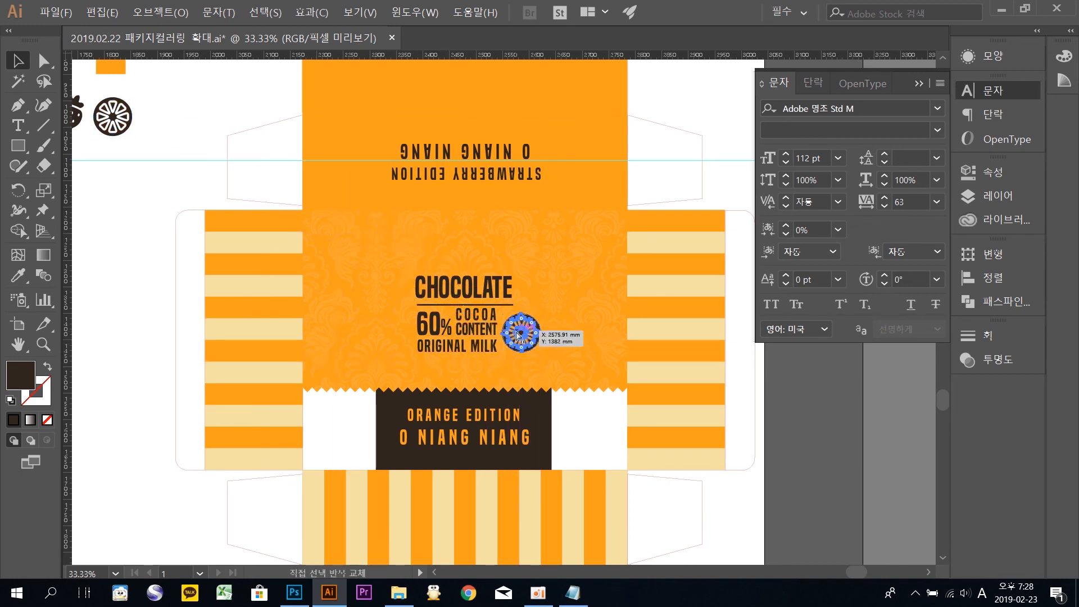
pyautogui.click(240, 101)
# Step: Delete the loose reference texts, colour swatches and fruit icons lying between the two packages
pyautogui.moveTo(604, 366); pyautogui.dragTo(571, 352)
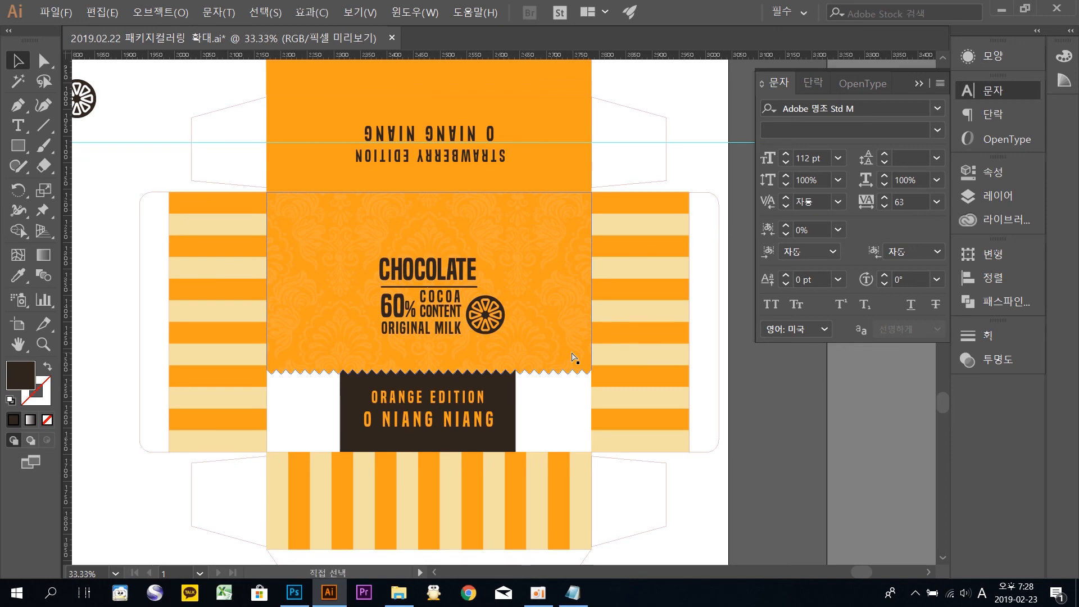
pyautogui.hotkey('ctrl', '-')
pyautogui.moveTo(474, 254); pyautogui.dragTo(582, 375)
pyautogui.moveTo(492, 312); pyautogui.dragTo(221, 325)
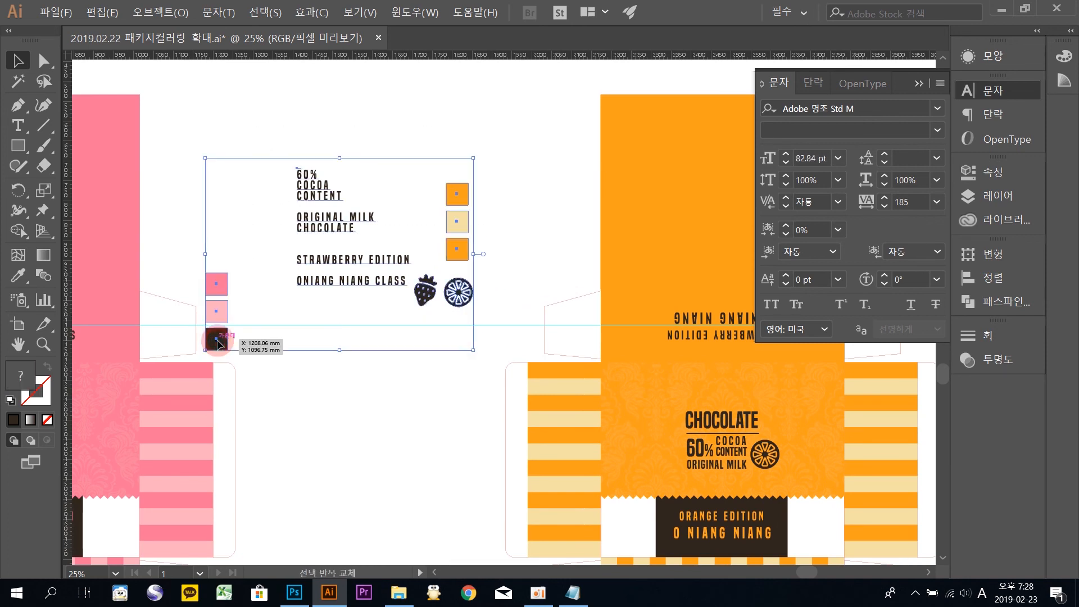
pyautogui.press('Delete')
pyautogui.hotkey('ctrl', '-')
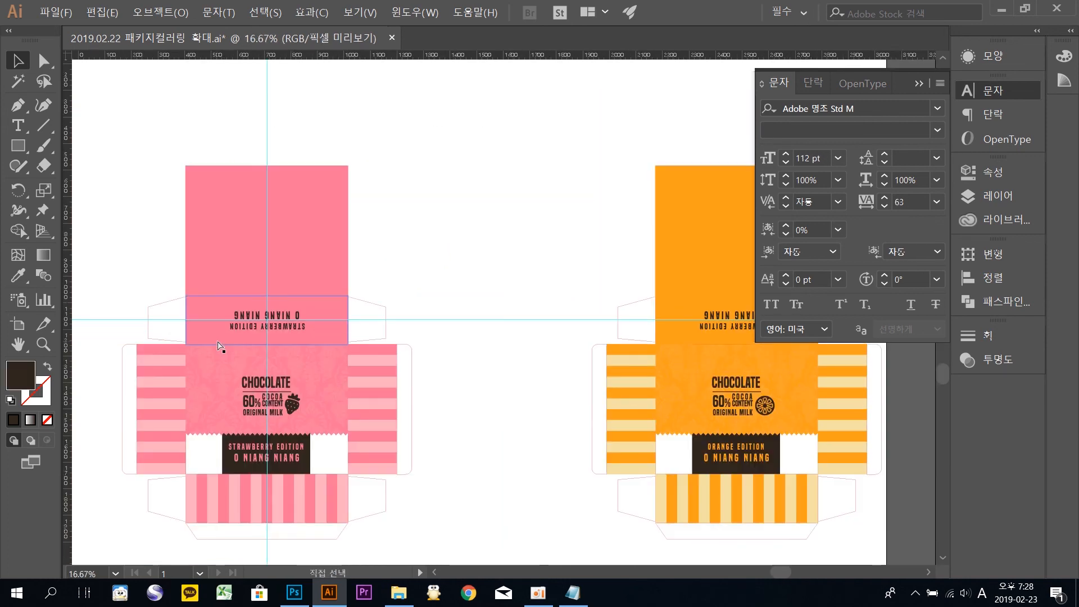
# Step: Move the whole orange package close beside the pink one and remove the horizontal guide
pyautogui.click(635, 427)
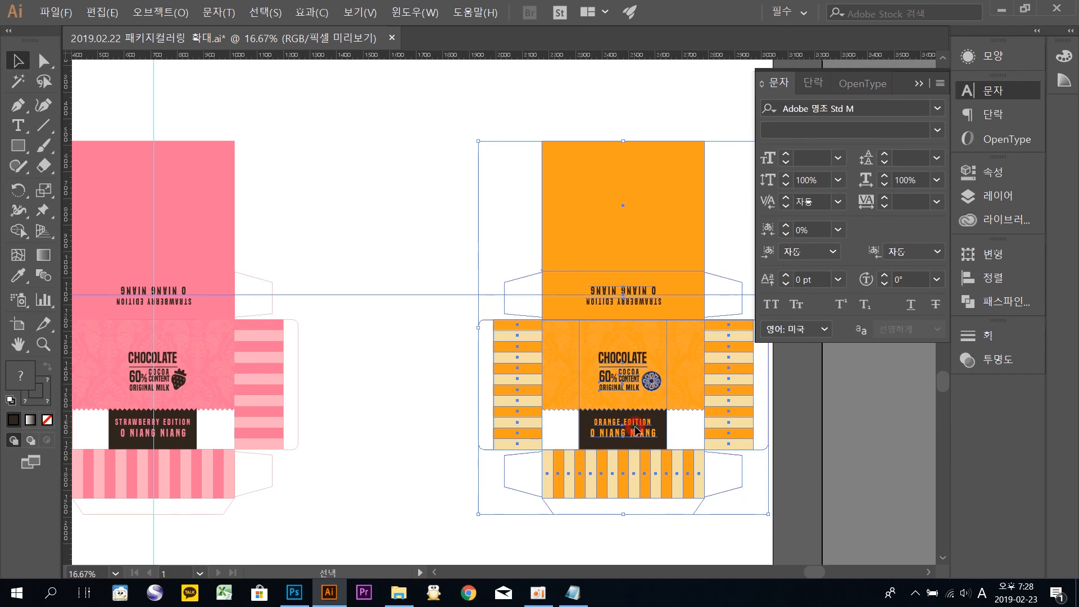
pyautogui.moveTo(635, 429); pyautogui.dragTo(461, 433)
pyautogui.moveTo(657, 192); pyautogui.dragTo(690, 334)
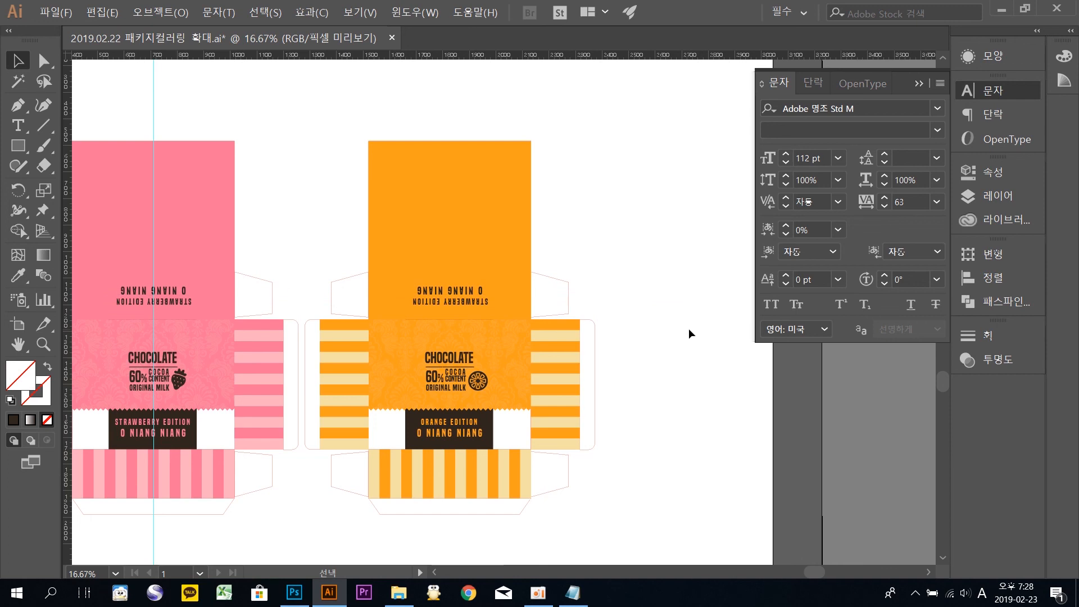
pyautogui.moveTo(495, 341); pyautogui.dragTo(596, 329)
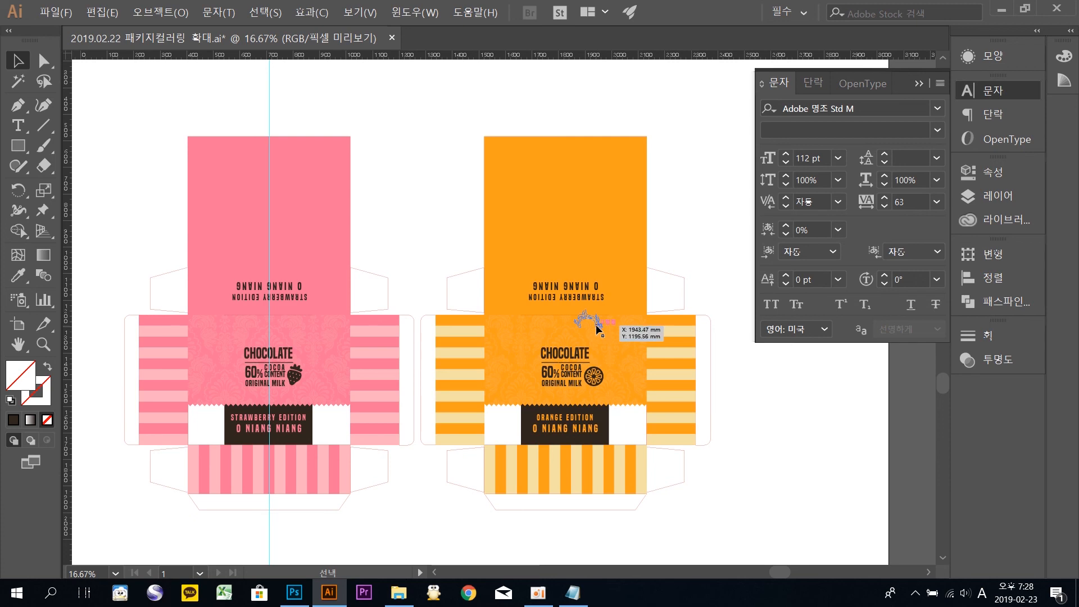